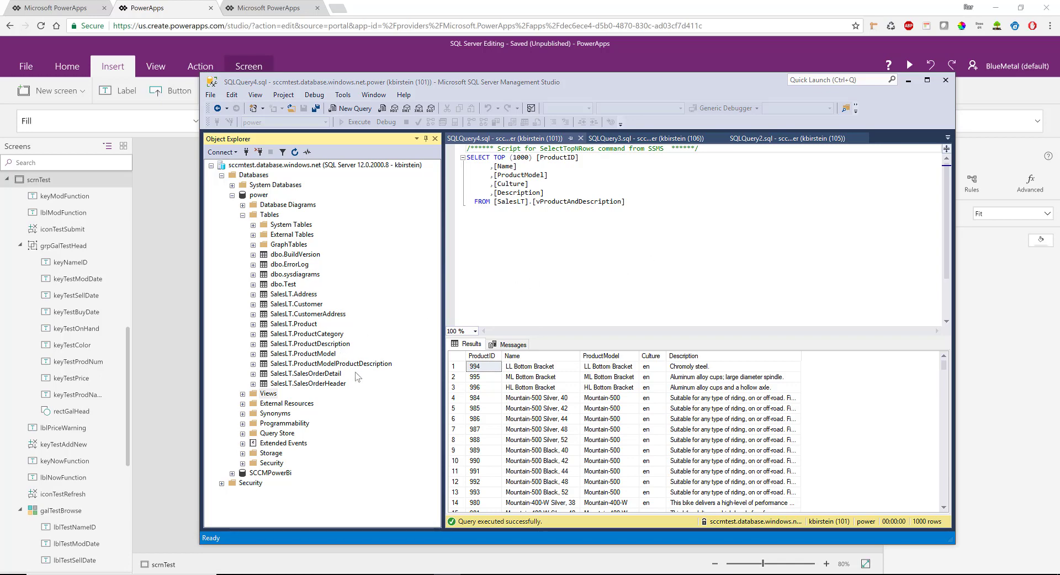
- Examine the columns of the SalesLT.Product table in the power database, then collapse the table
left_click(253, 324)
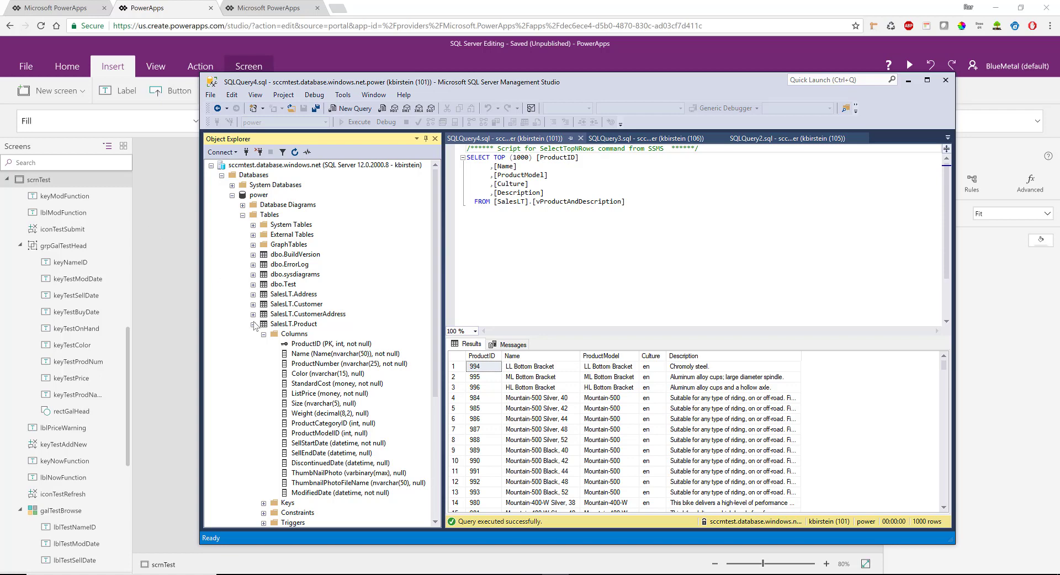
left_click(253, 324)
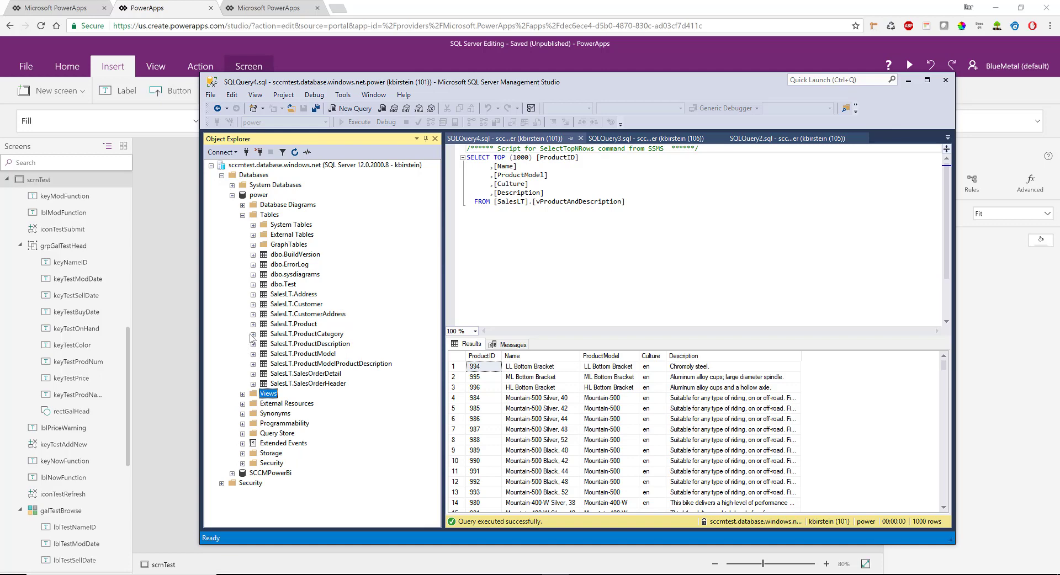
- Switch to PowerApps and collapse grpGalTestHead, scrnTest and galProdBrowse in the screen tree
left_click(185, 287)
left_click(19, 246)
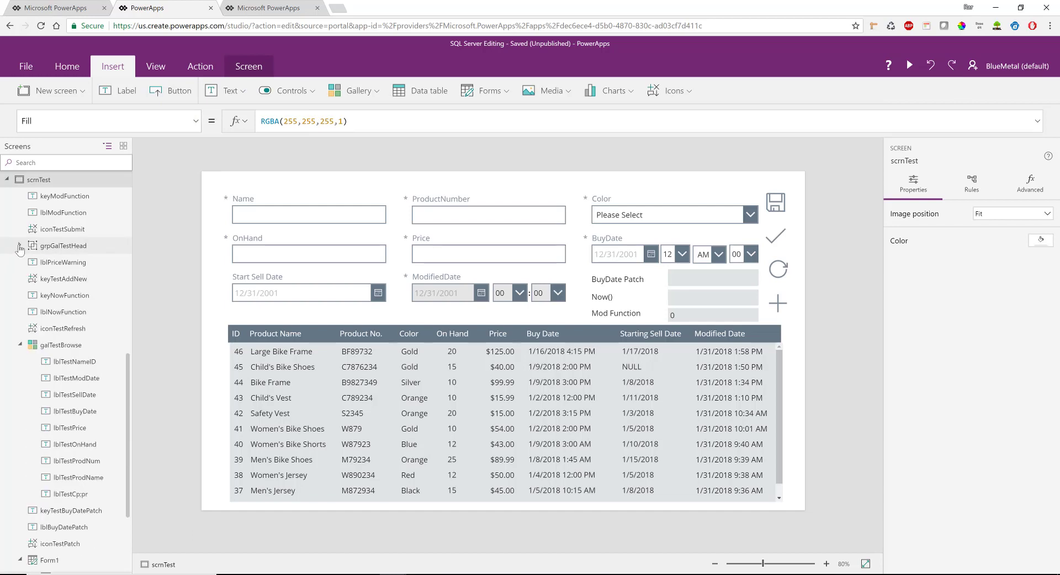
left_click(7, 181)
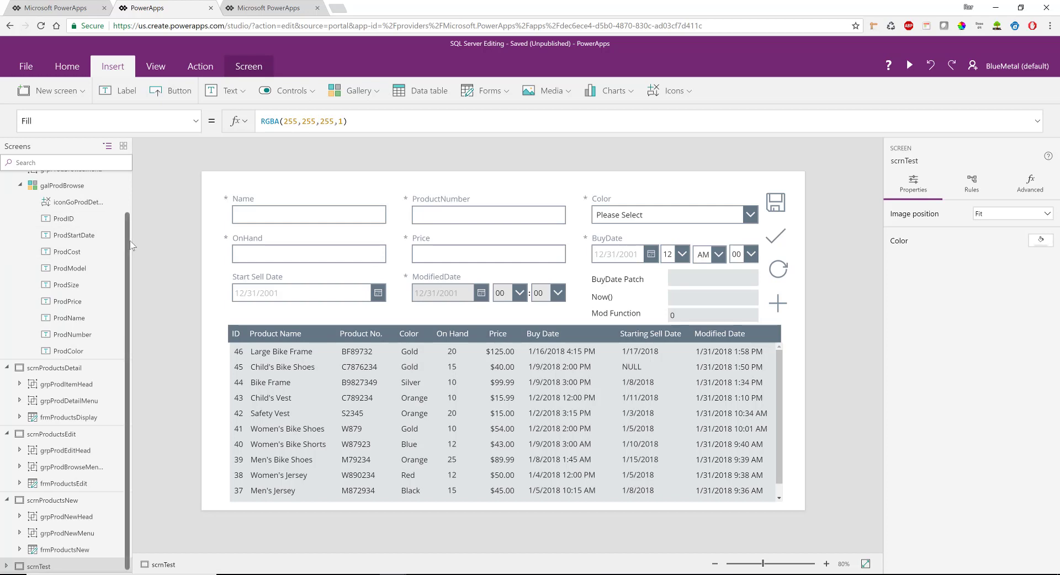
left_click_drag(128, 246, 141, 186)
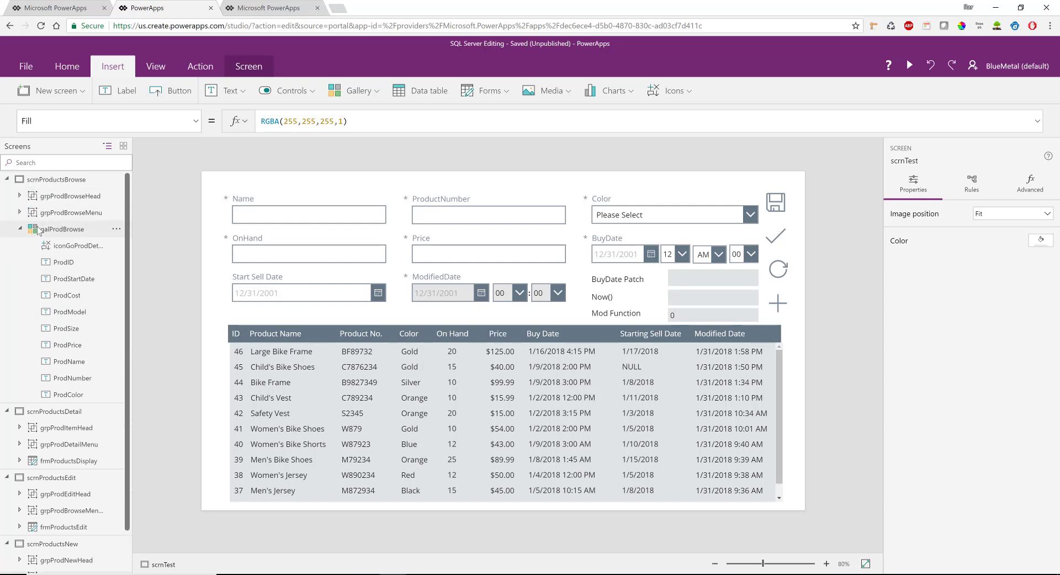
left_click(21, 230)
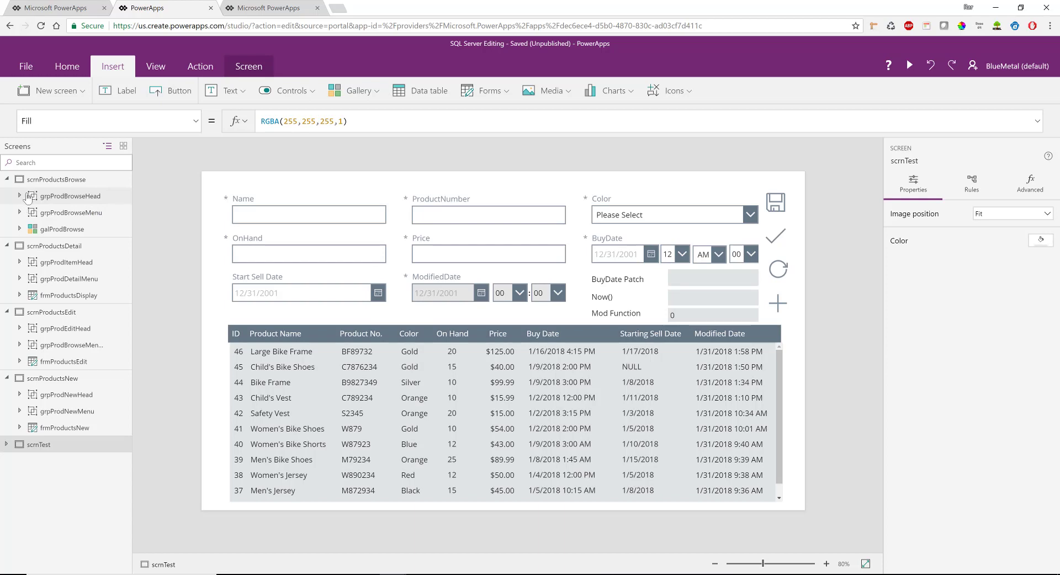
- View the menu groups grpProdBrowseMenu on the browse screen and grpProdDetailMenu on the detail screen
left_click(69, 216)
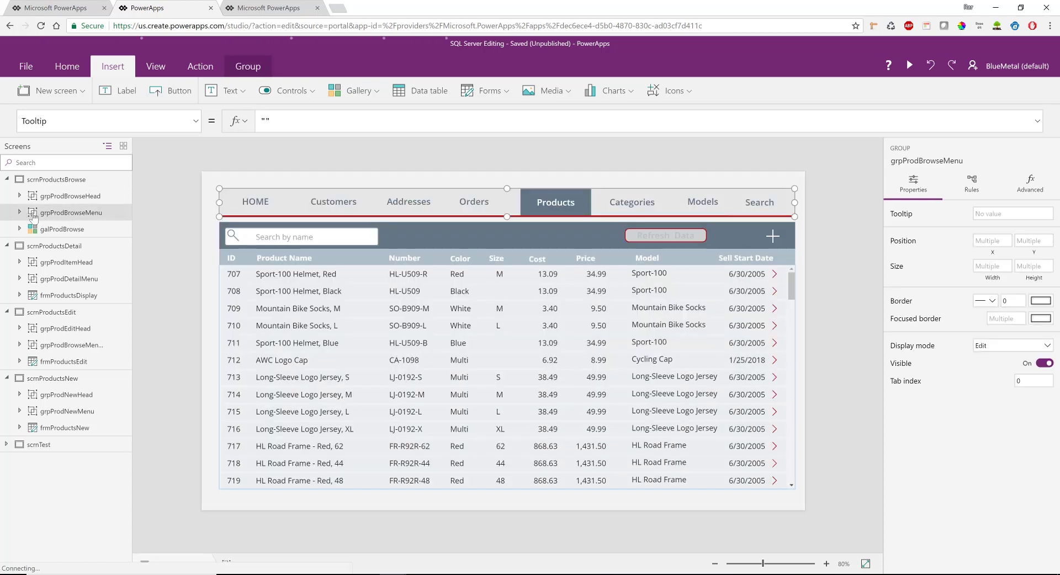
left_click(116, 213)
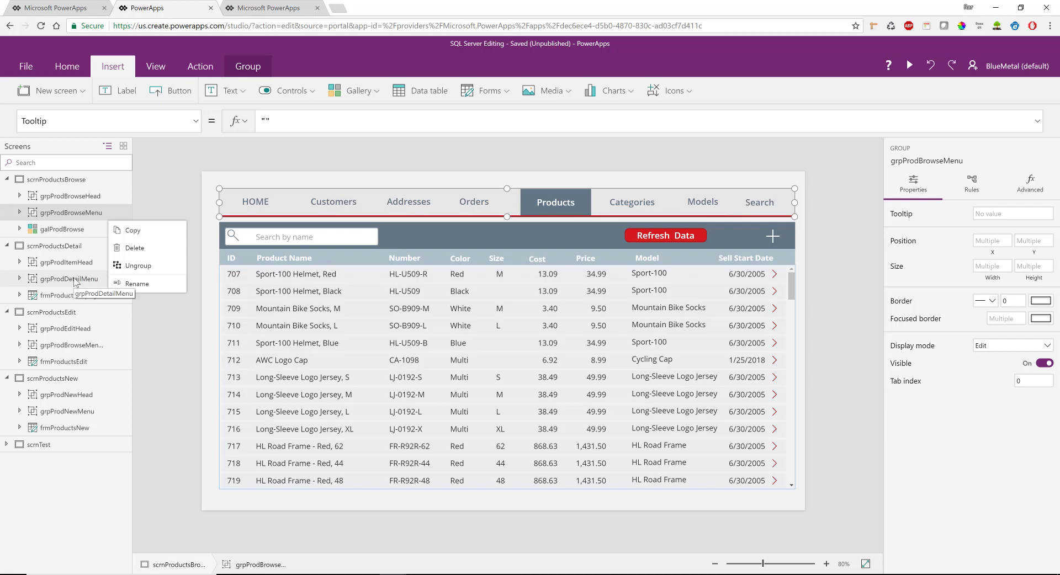
left_click(78, 281)
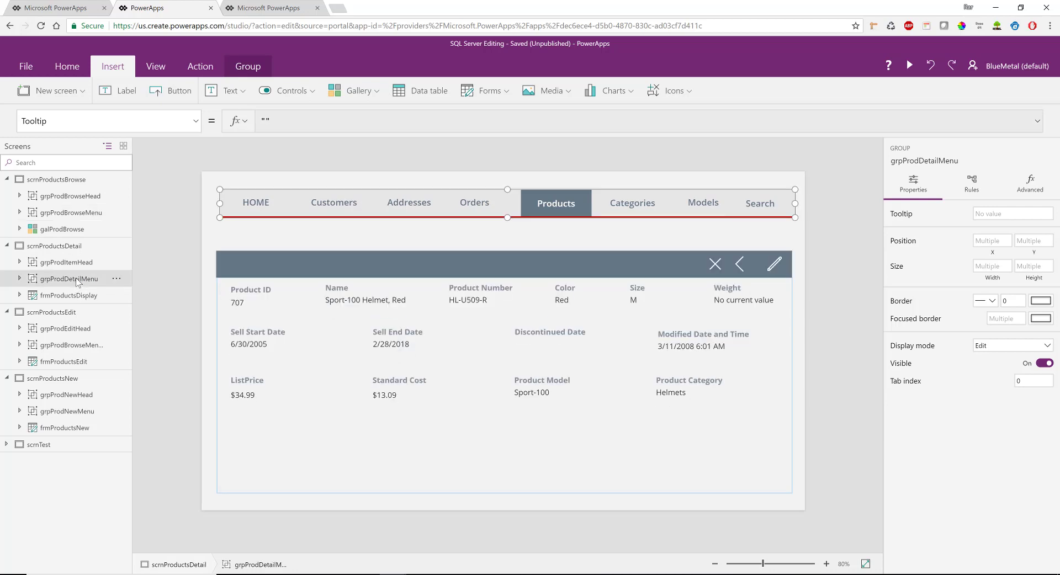
- Inspect the controls inside grpProdDetailMenu, widening the screen tree to fit their full names, and collapse the group
left_click(19, 279)
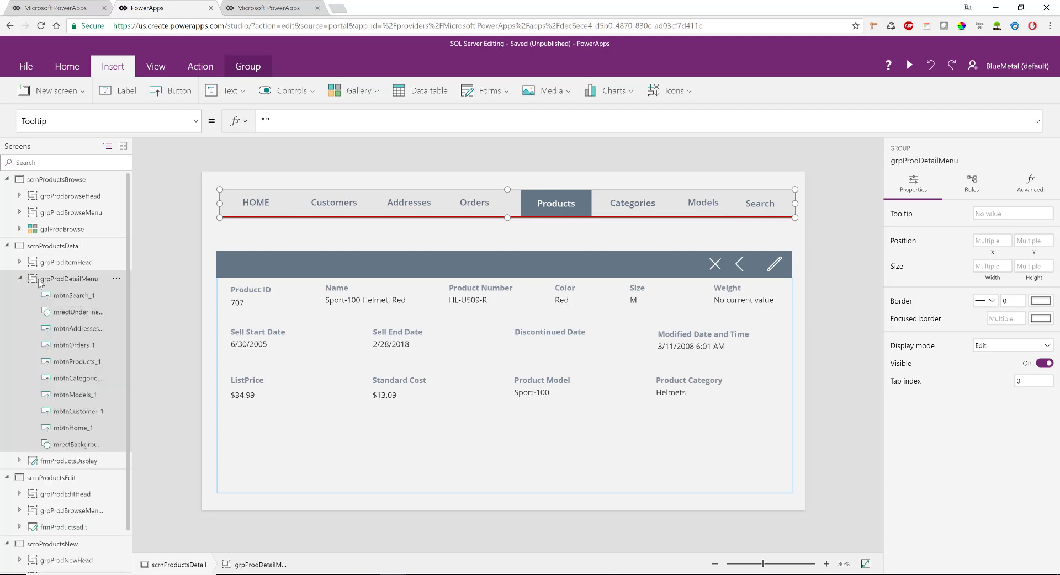
left_click(19, 279)
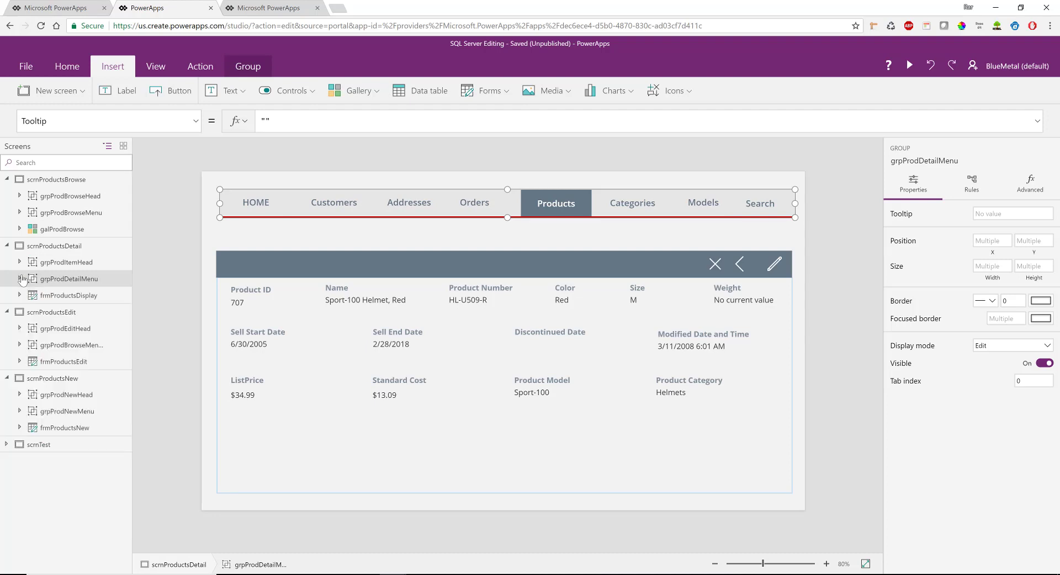
left_click(20, 279)
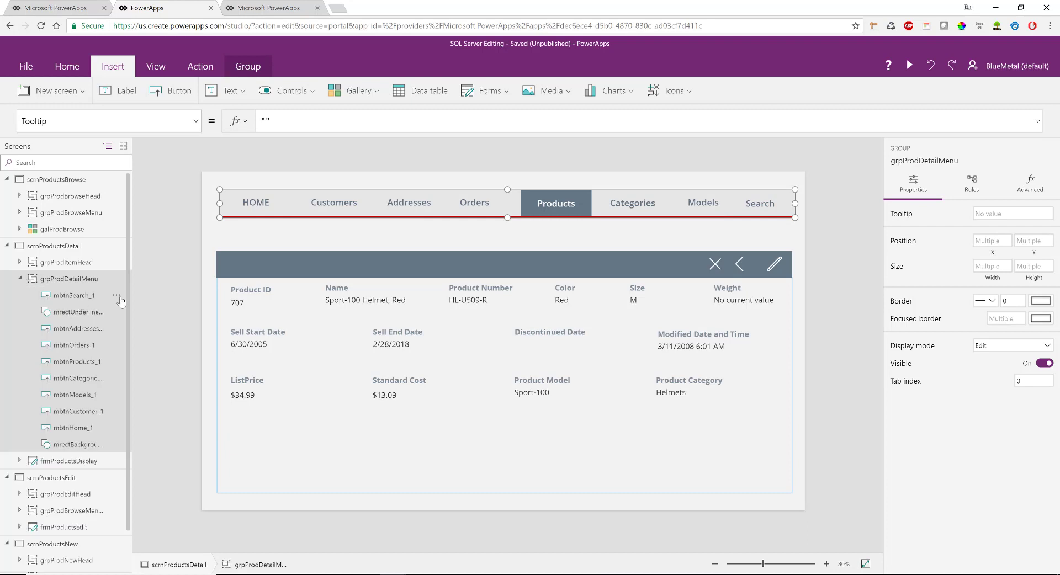
left_click_drag(135, 294, 145, 296)
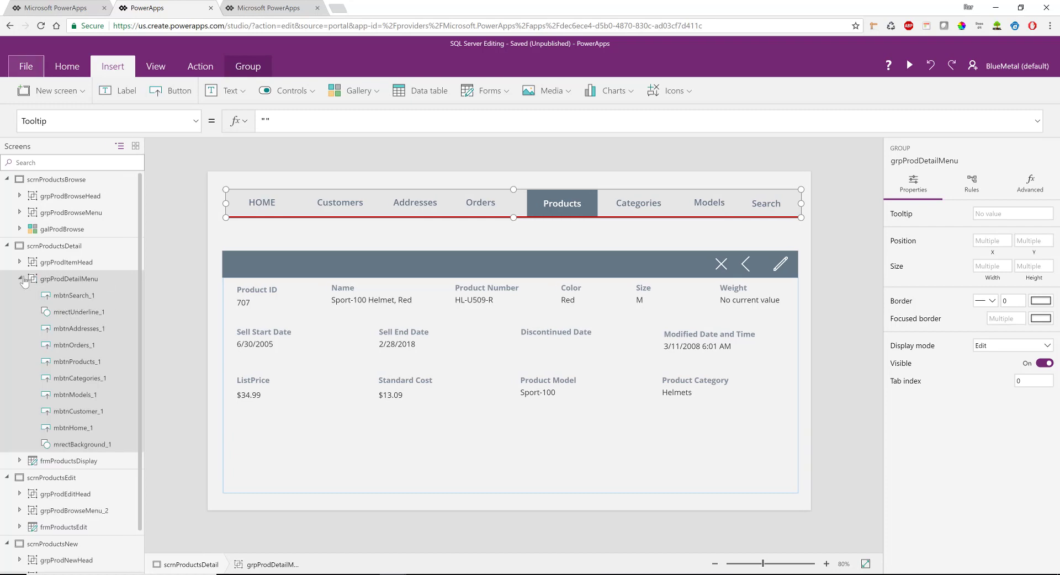
left_click(20, 280)
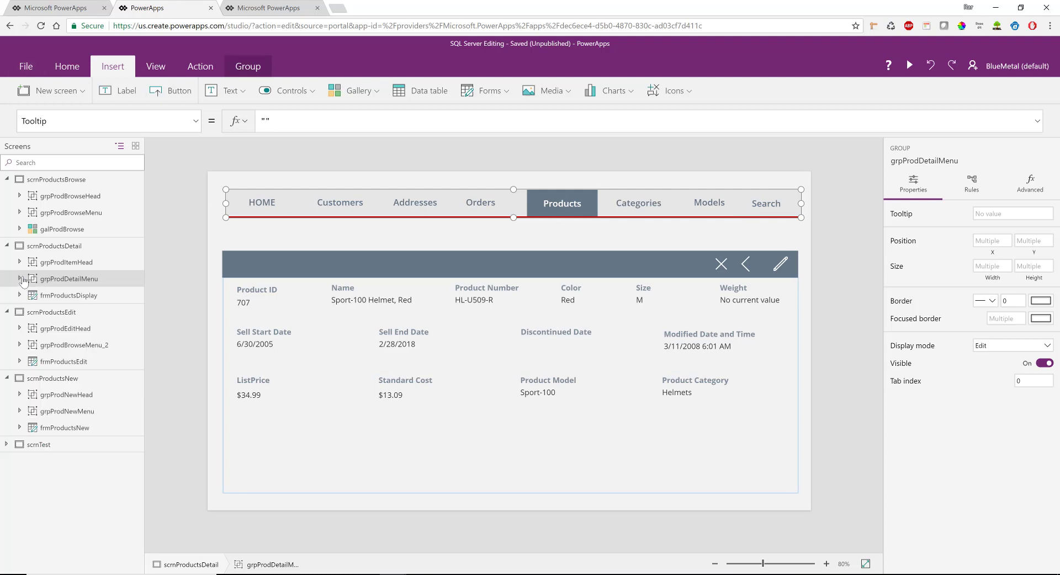
- Review the controls inside the galProdBrowse gallery and display the scrnProductsBrowse screen
left_click(19, 229)
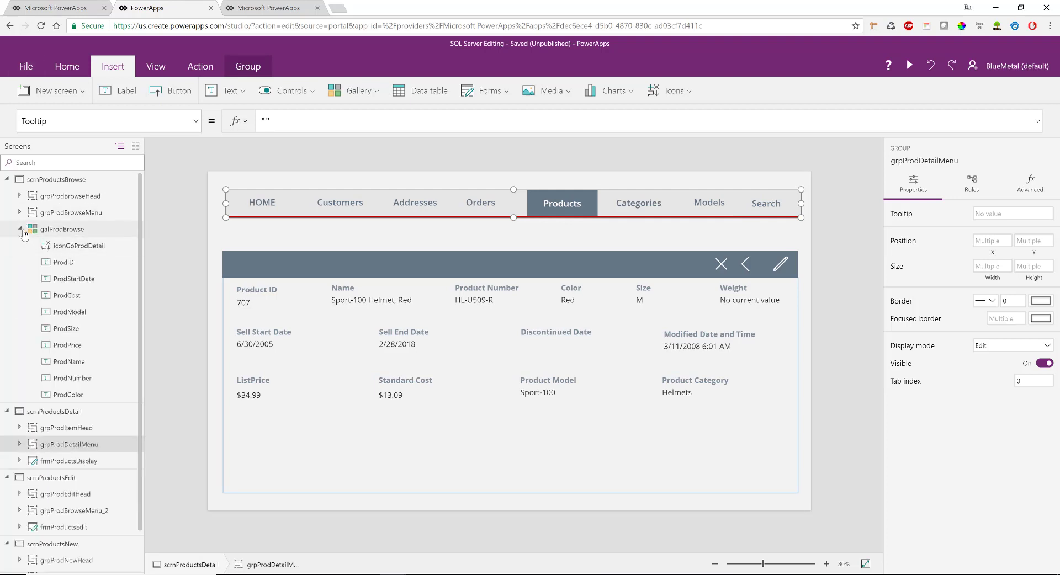
left_click(20, 230)
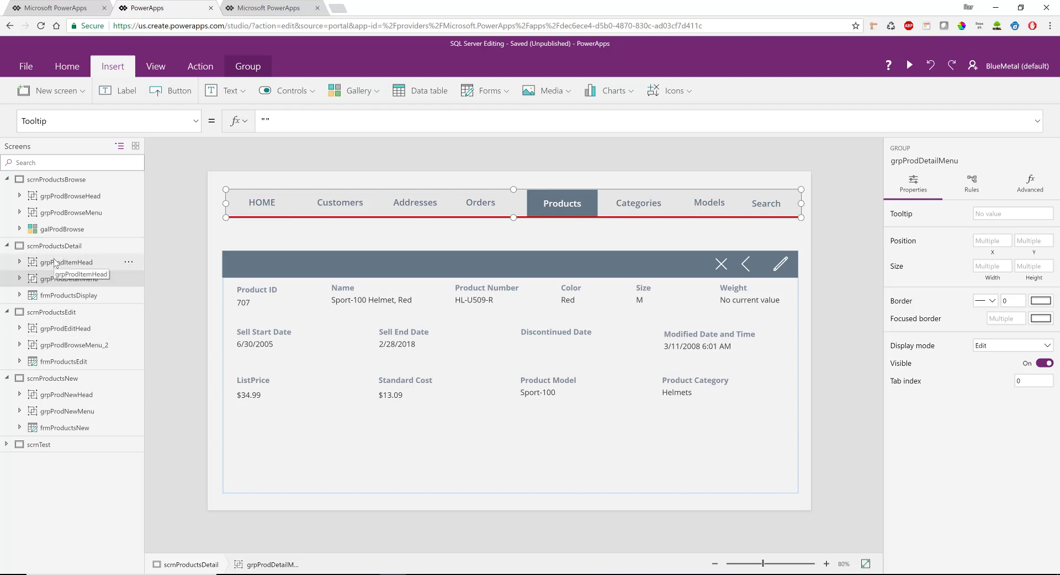
left_click(75, 186)
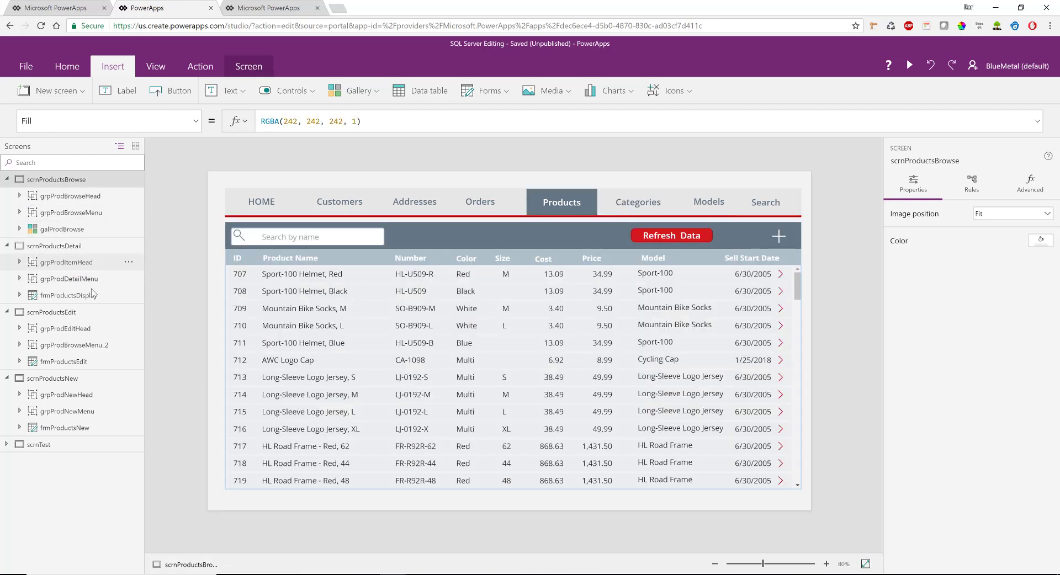
- Preview the scrnProductsEdit screen, check the choices in the Category drop-down, and return to the editor
left_click(57, 312)
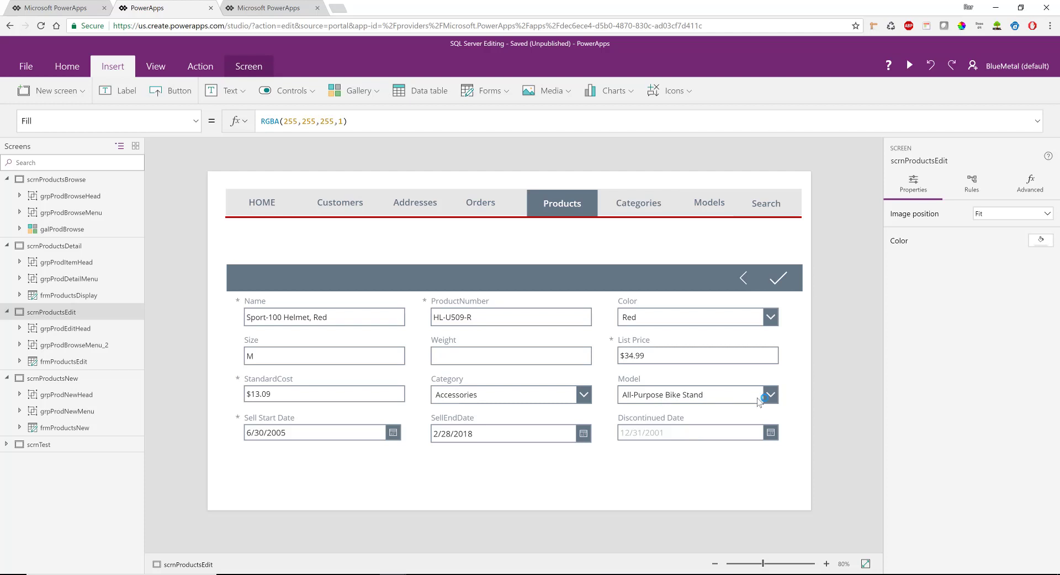
left_click(585, 399)
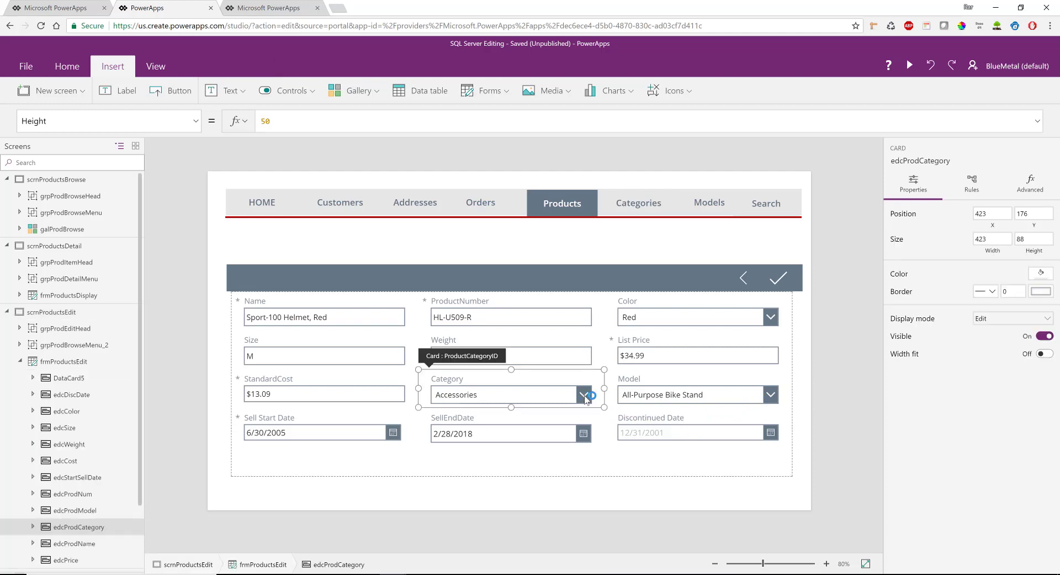
left_click(911, 69)
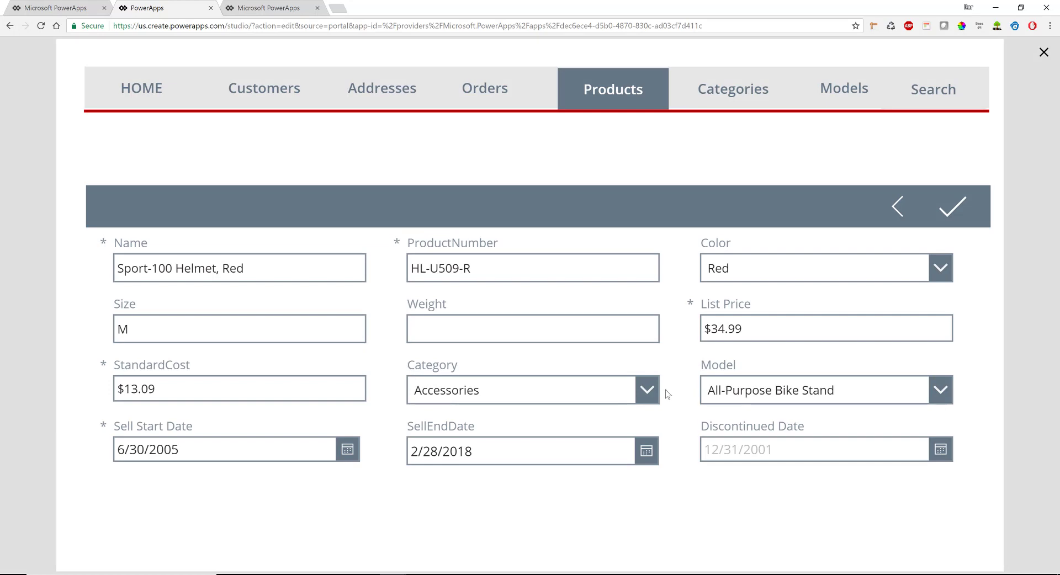
left_click(643, 400)
left_click(644, 399)
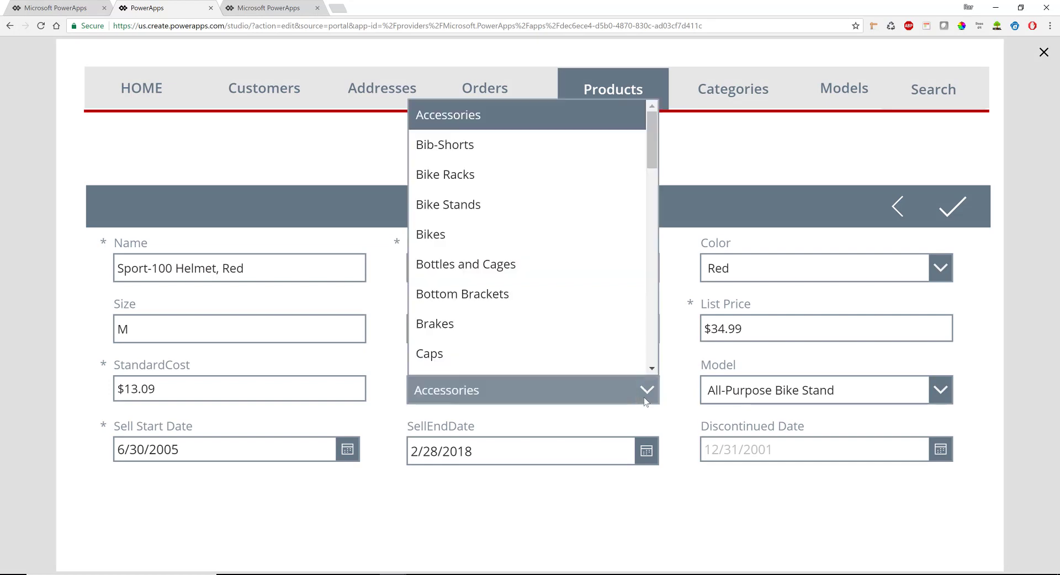
left_click(1044, 52)
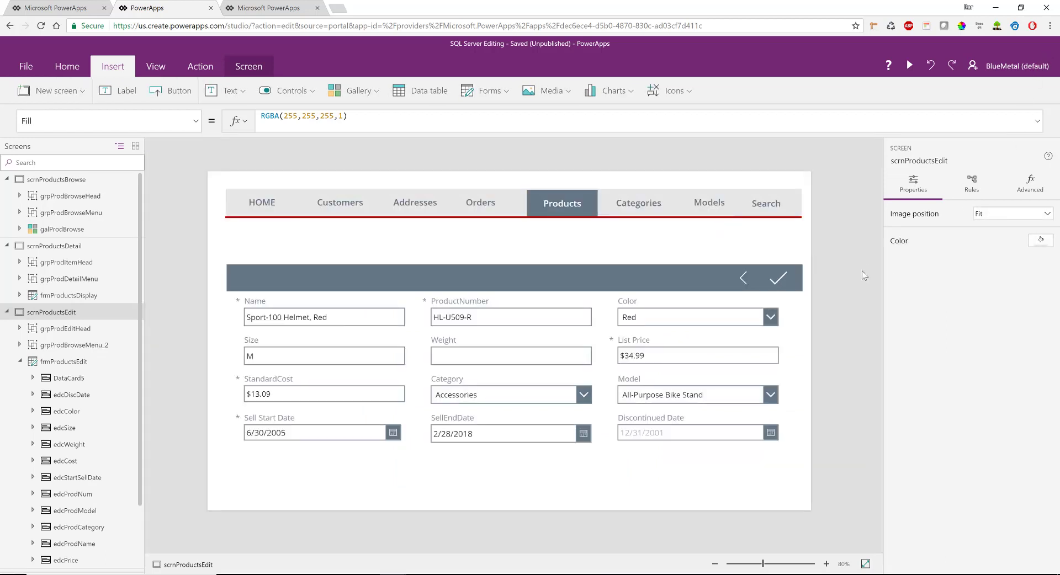
- Show the advanced properties of the Category drop-down on the edit form to read its formulas
left_click(1039, 181)
left_click(534, 395)
left_click(535, 395)
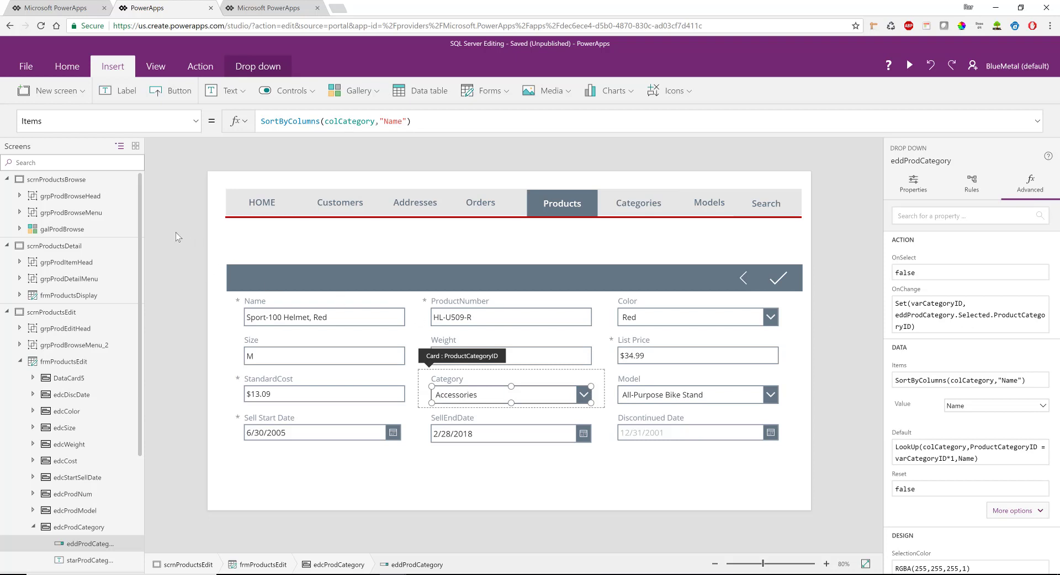
- Collapse scrnProductsEdit and show the OnSelect formula of the detail arrow in the first gallery row of scrnProductsBrowse
left_click(6, 313)
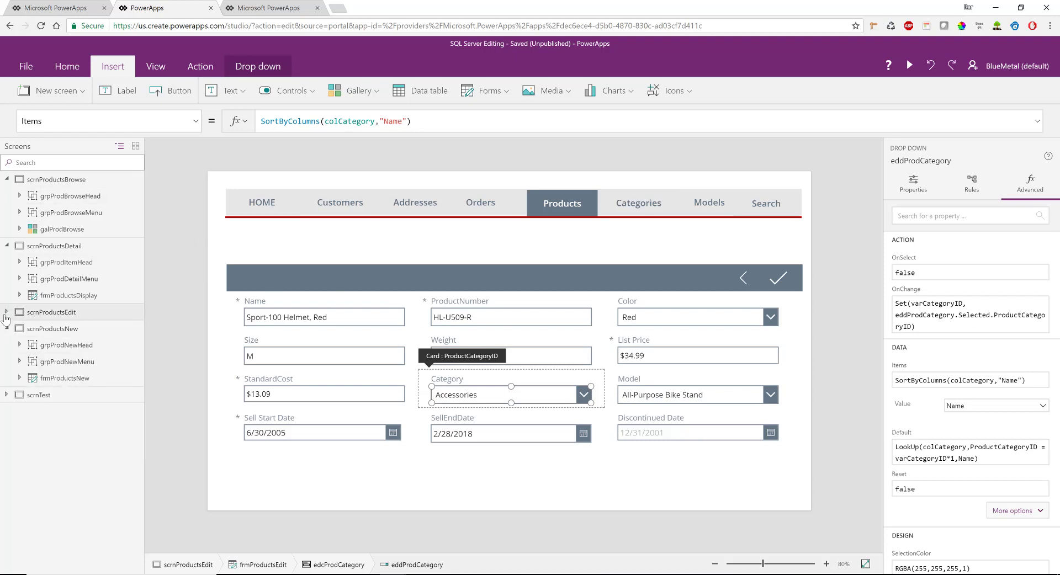
left_click(59, 186)
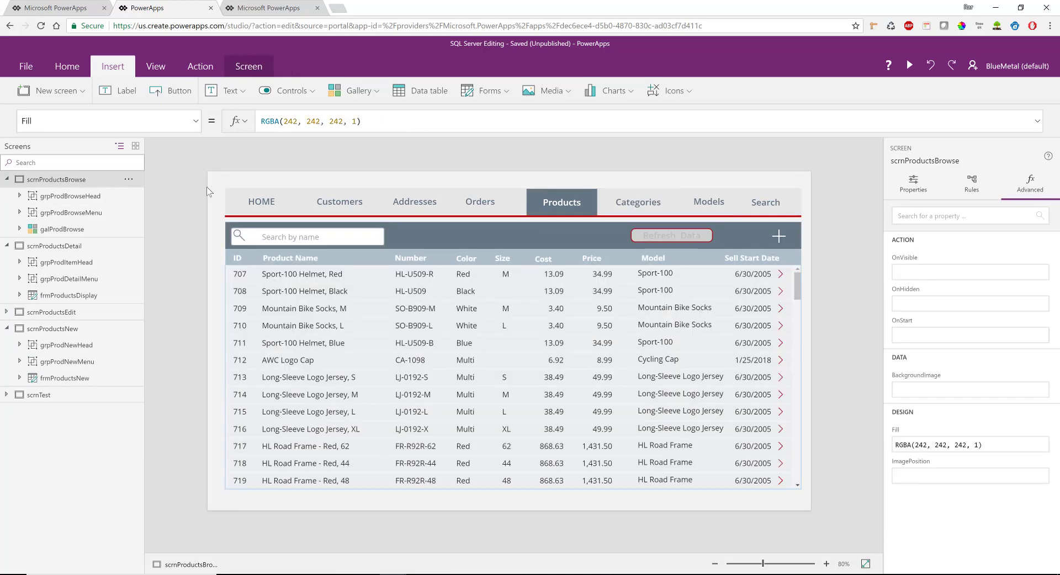
left_click(780, 275)
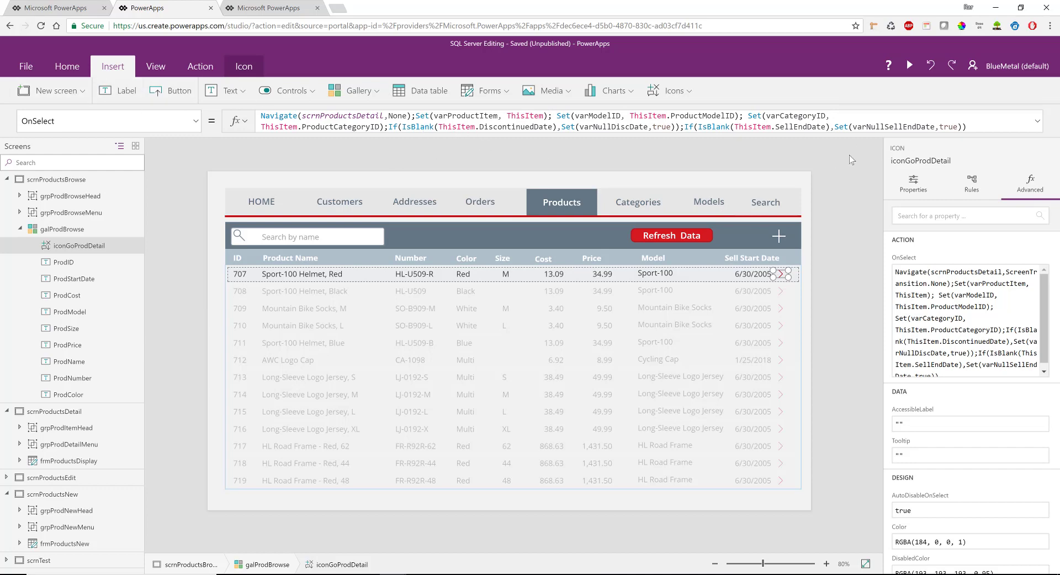
- Preview the app from the browse screen and open product 707, Sport-100 Helmet, Red, for editing
left_click(908, 66)
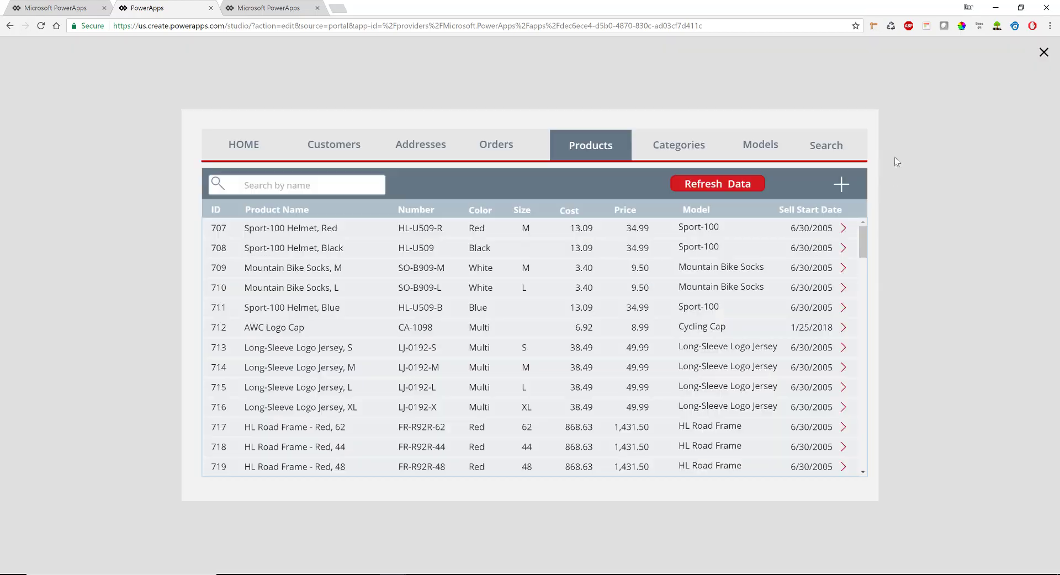
left_click(957, 204)
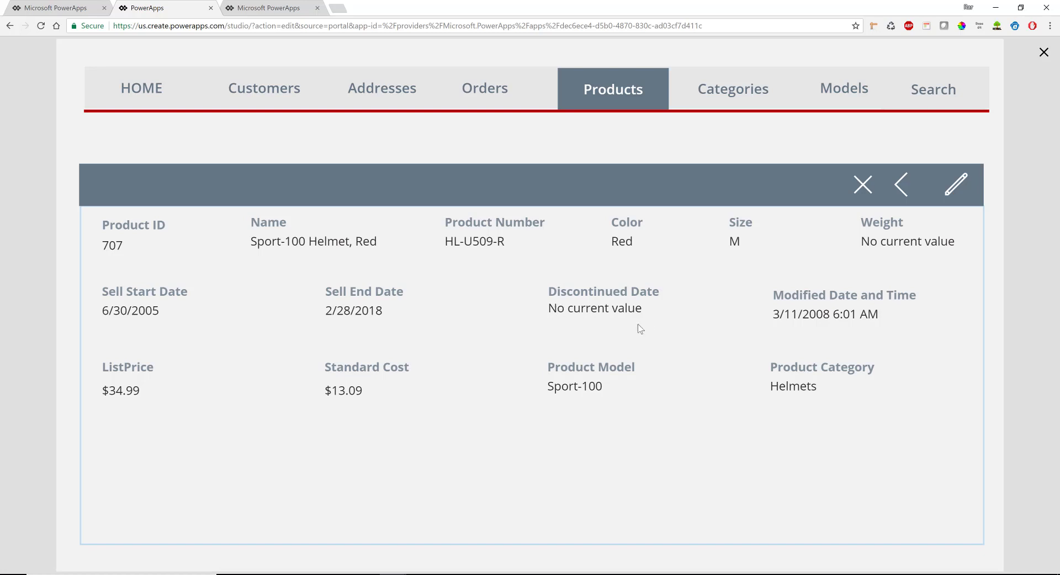
left_click(956, 198)
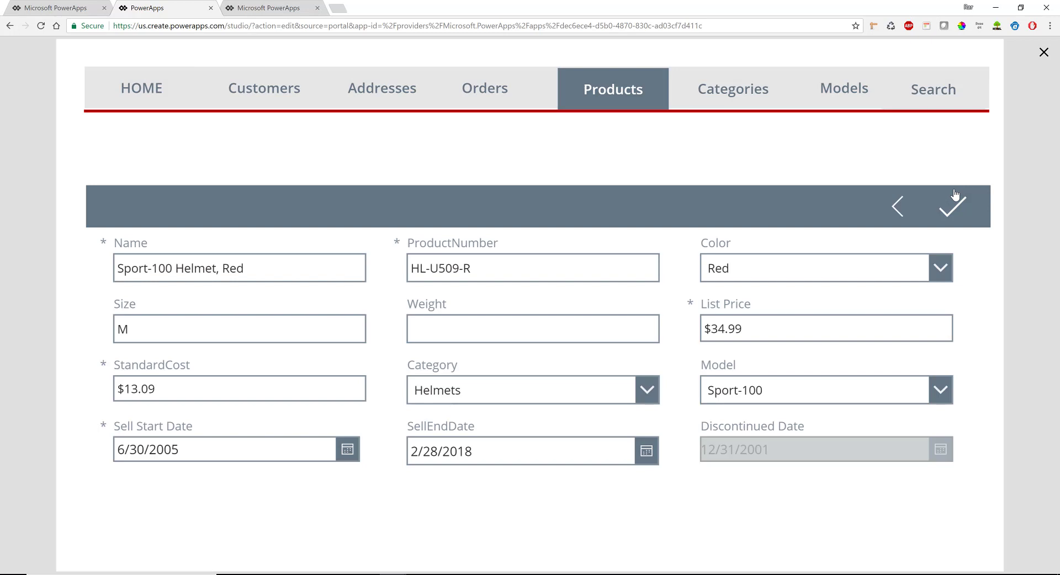
- Check the product's Category drop-down, go back to its detail screen without saving, and end the preview
left_click(654, 389)
left_click(654, 390)
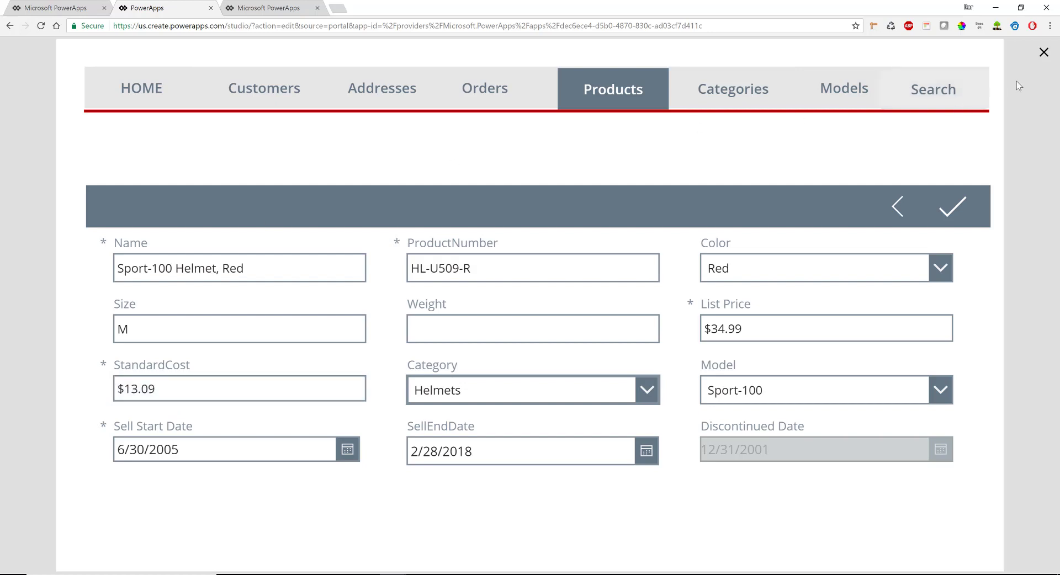
left_click(898, 206)
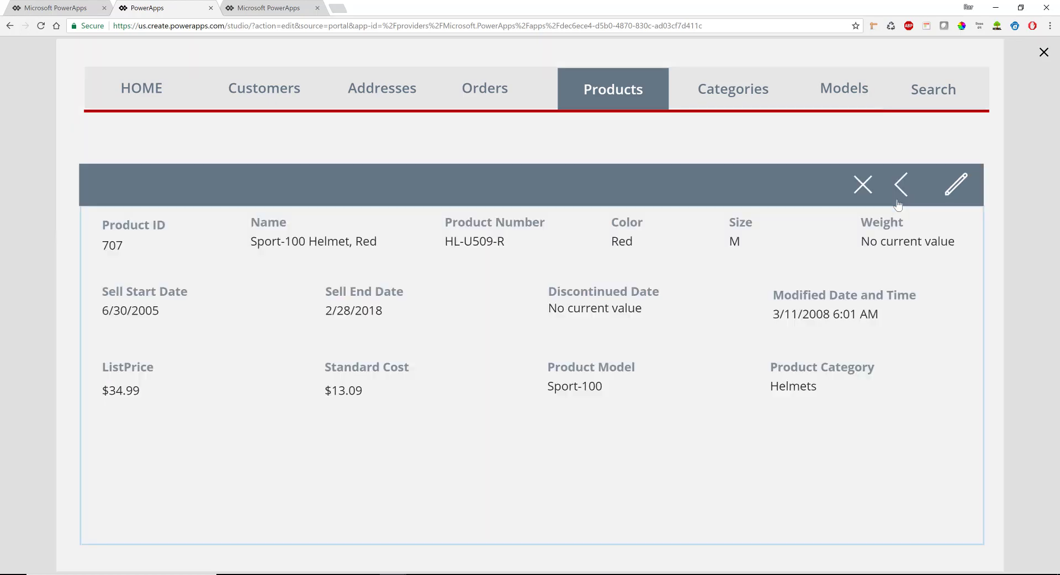
left_click(1044, 53)
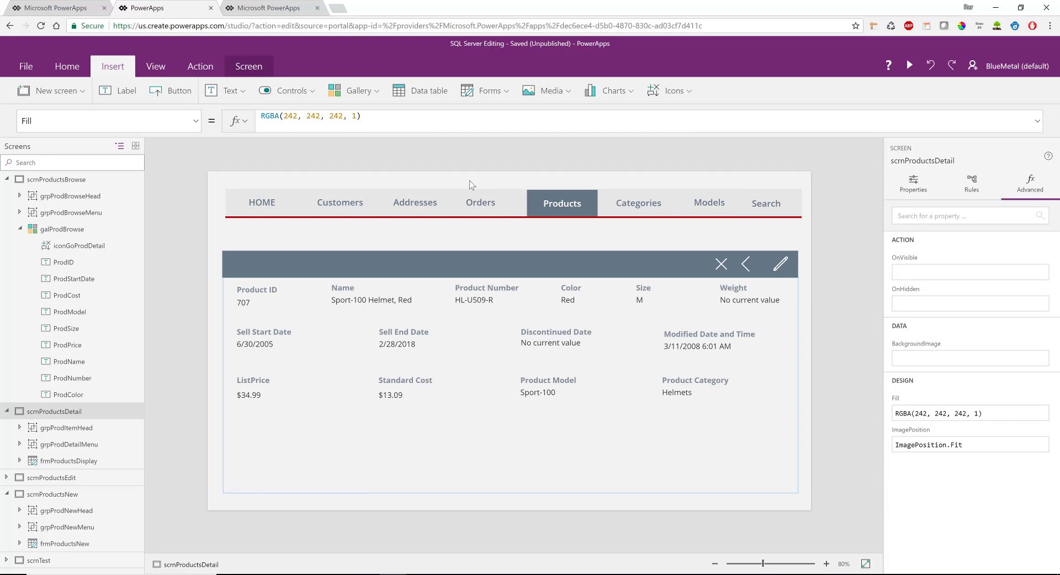
- Collapse scrnProductsBrowse, scrnProductsDetail and scrnProductsNew in the screen tree
left_click(8, 179)
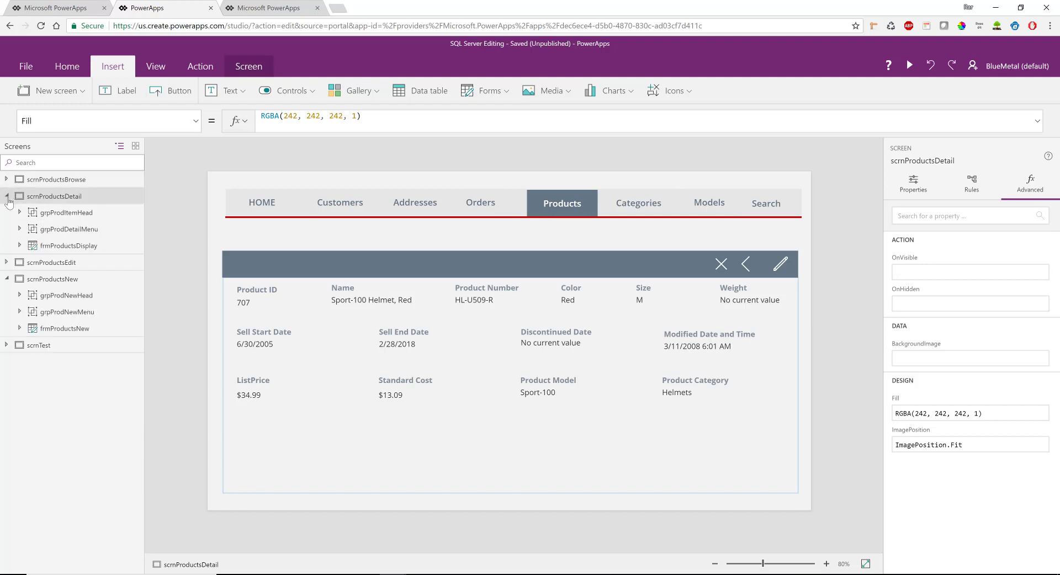
left_click(6, 196)
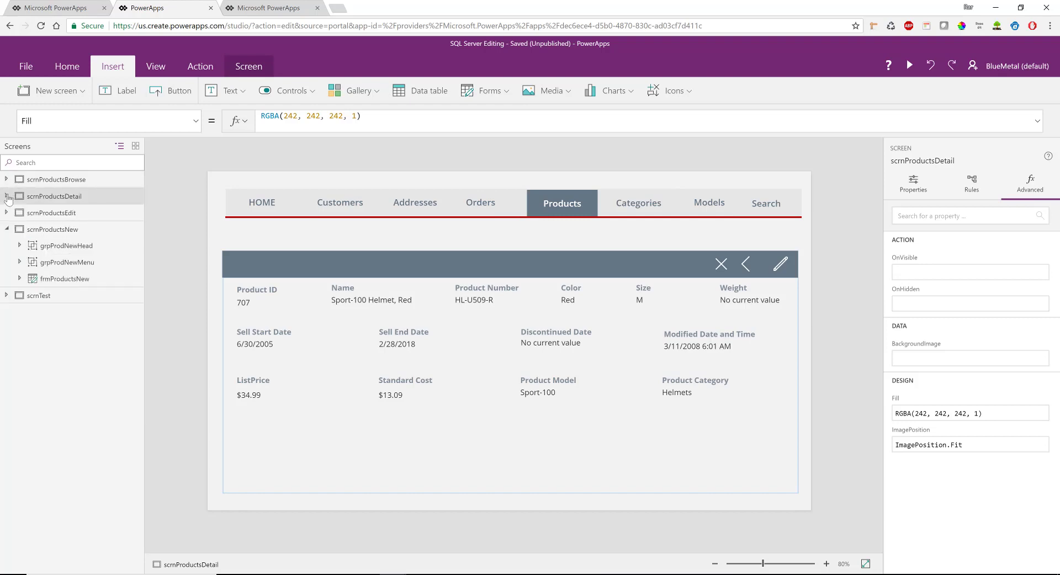
left_click(8, 229)
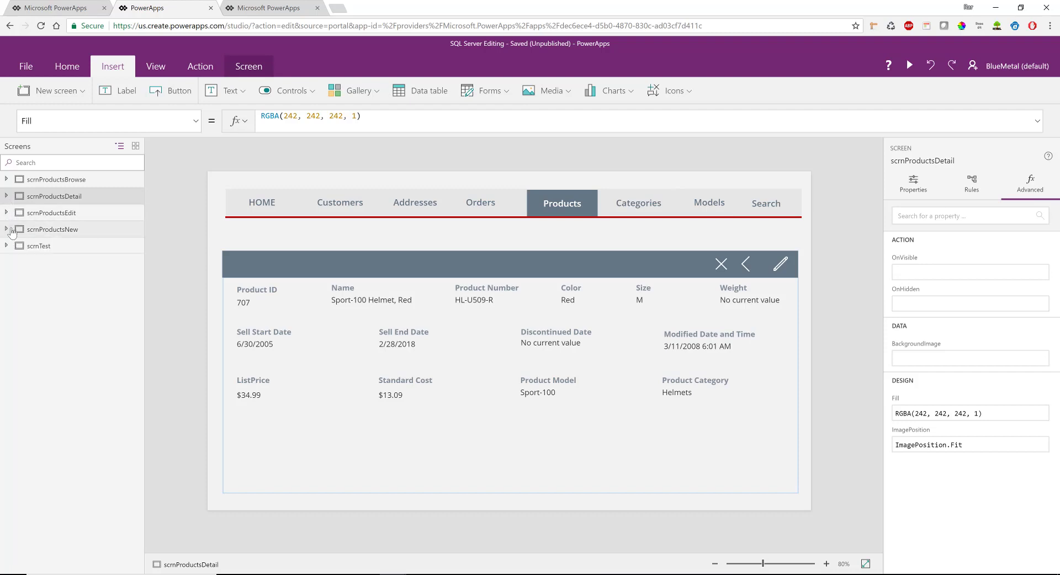
- Expand scrnTest in the screen tree, switch to SQL Server Management Studio and examine the columns of the dbo.Test table
left_click(6, 246)
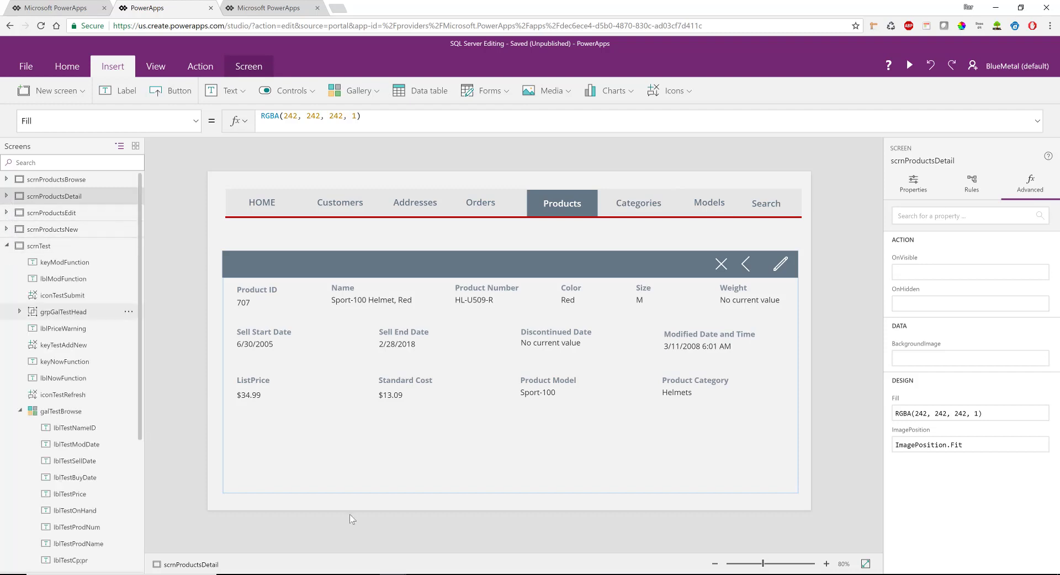
left_click(555, 574)
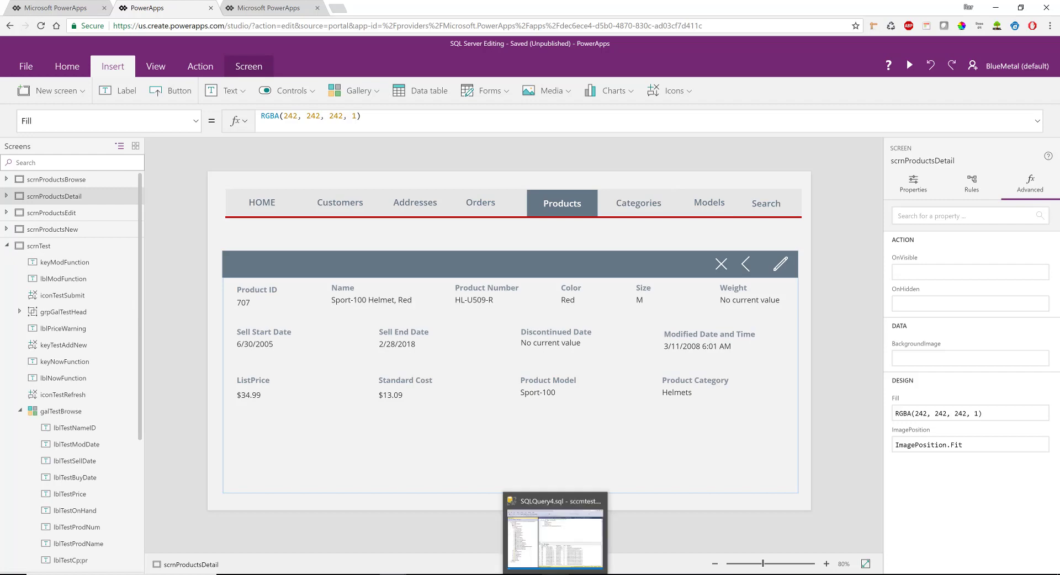
left_click(556, 574)
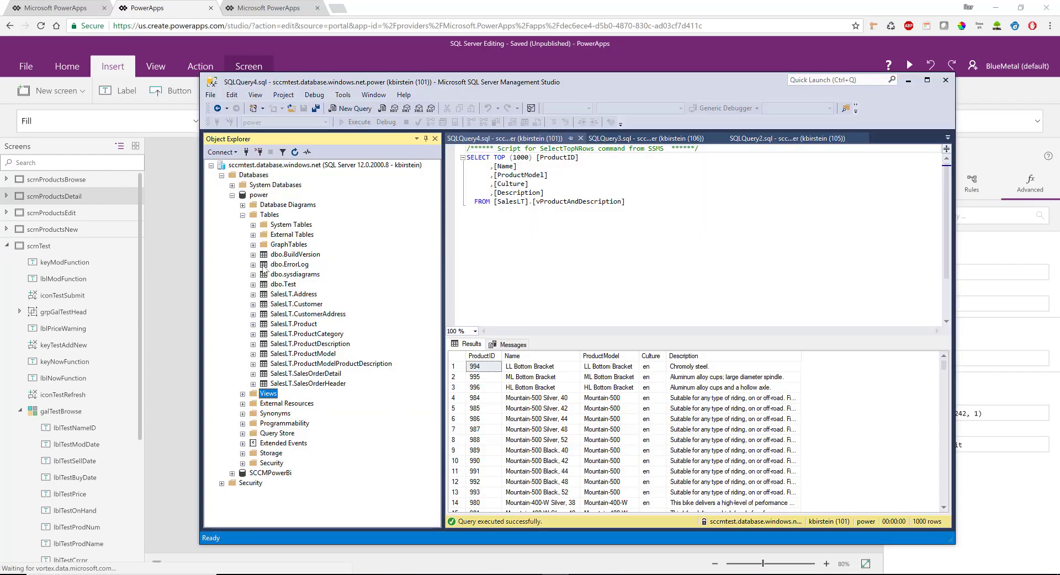
left_click(253, 284)
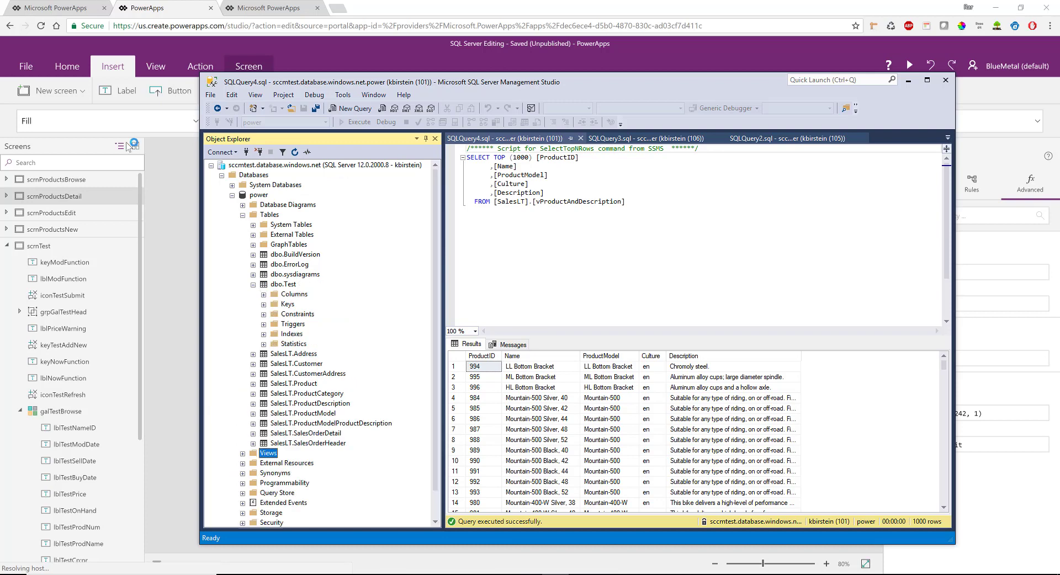
left_click(263, 295)
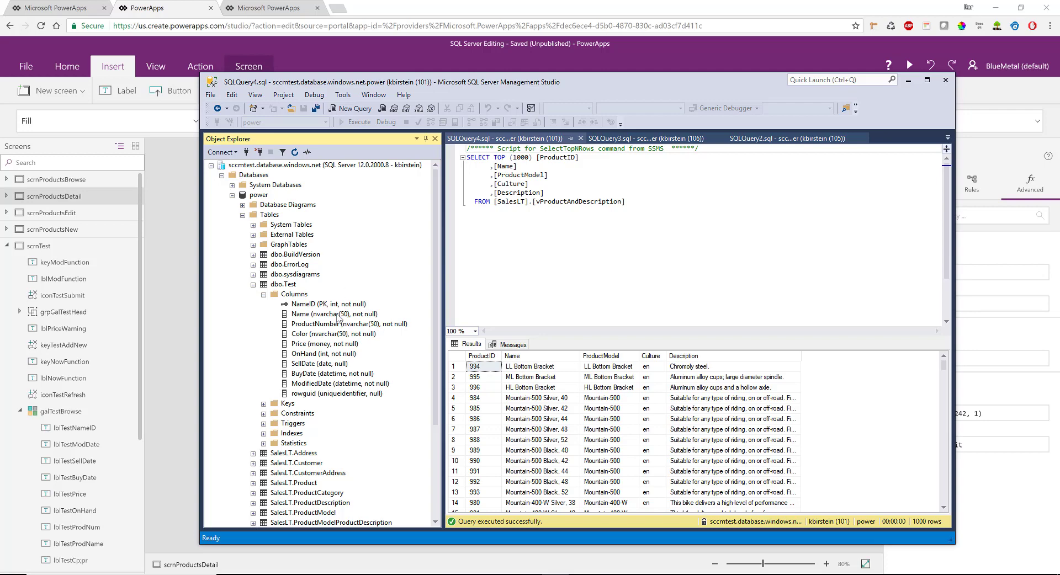
left_click(253, 284)
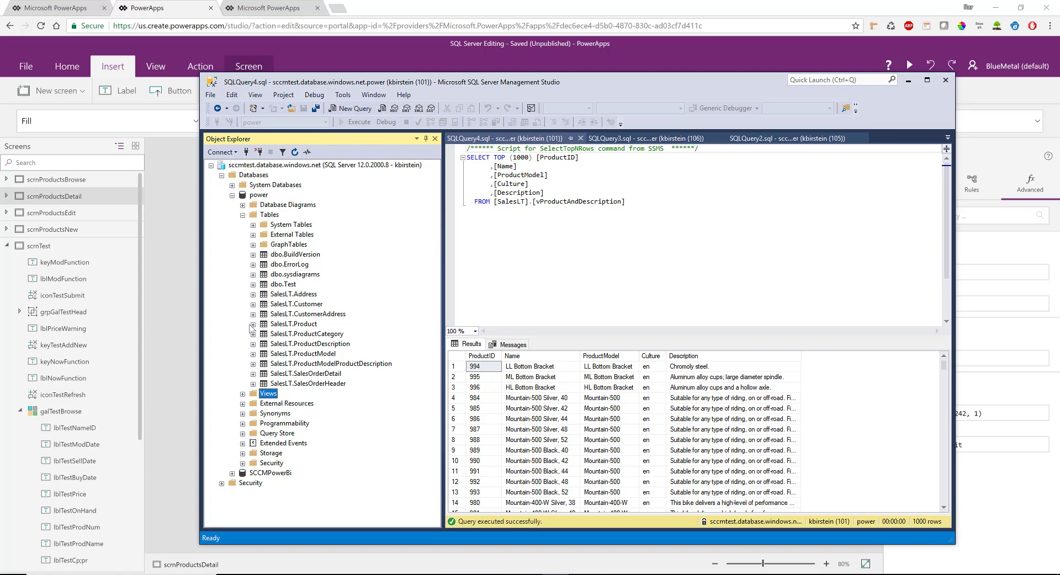
- Examine the columns of the SalesLT.Product table, including ThumbNailPhoto, collapse the table and expand the database's Views folder
left_click(261, 328)
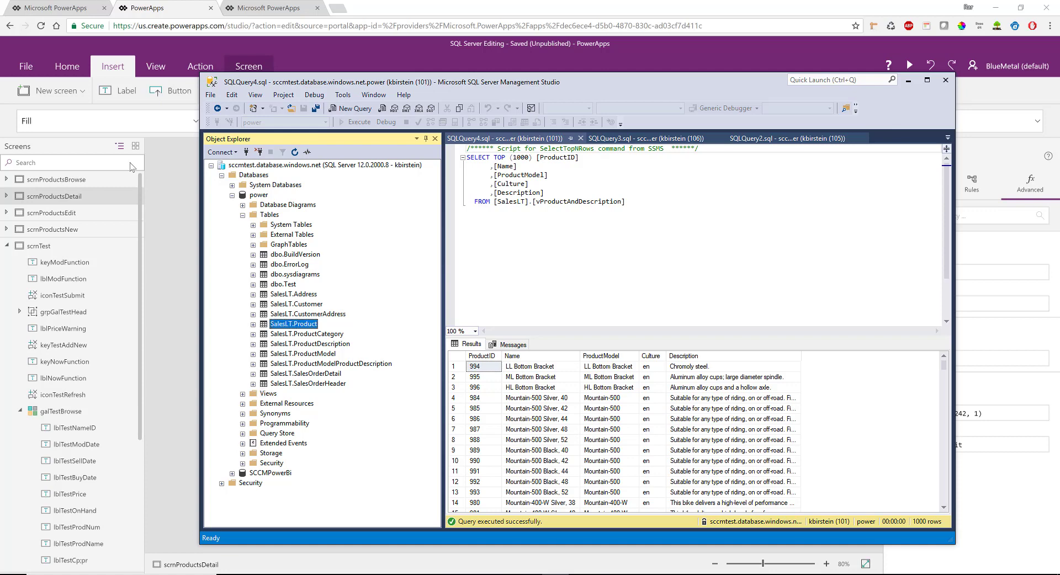
left_click(252, 325)
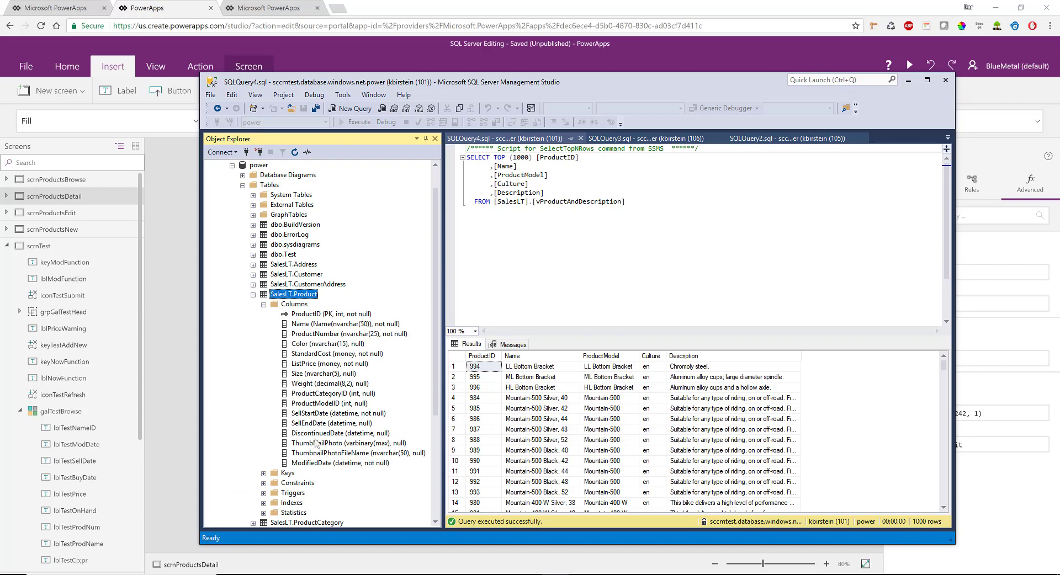
left_click(331, 445)
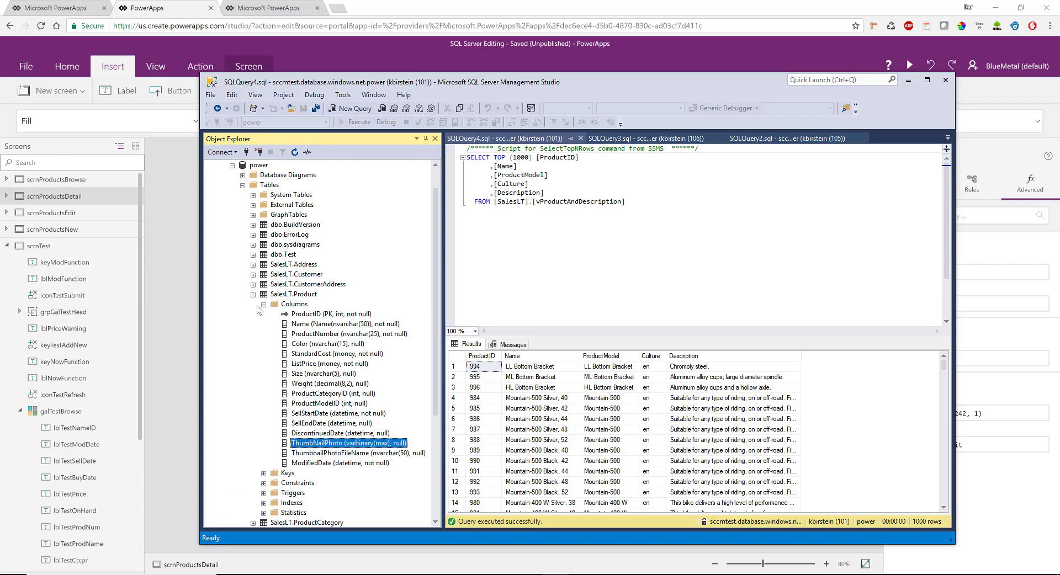
left_click(264, 305)
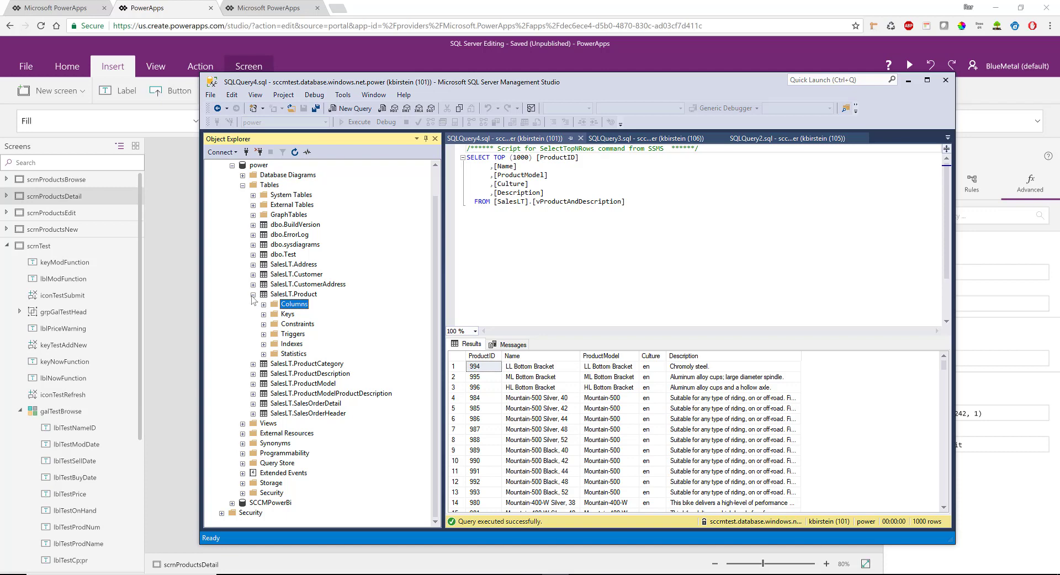
left_click(263, 305)
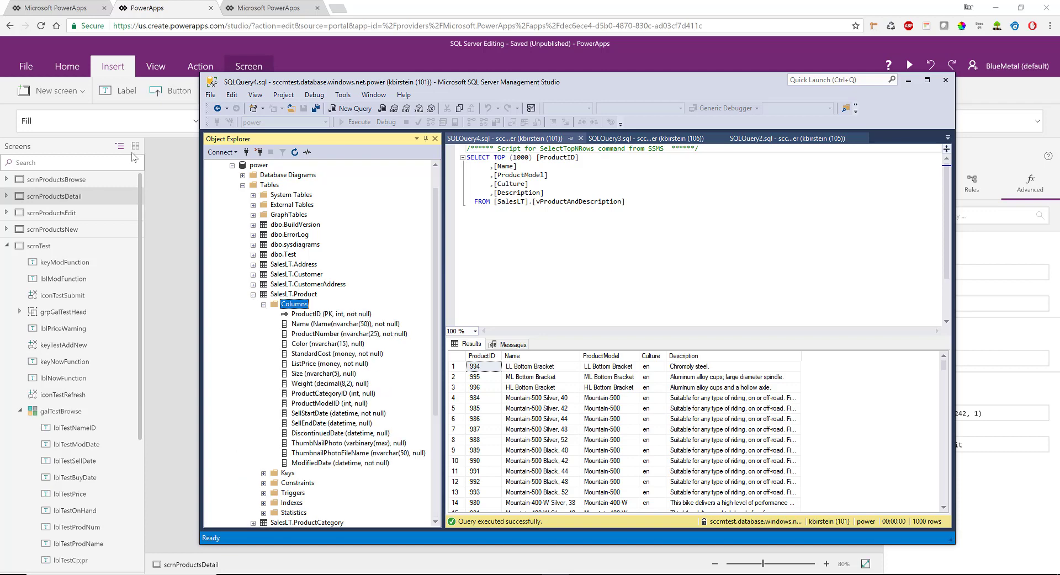
left_click(264, 305)
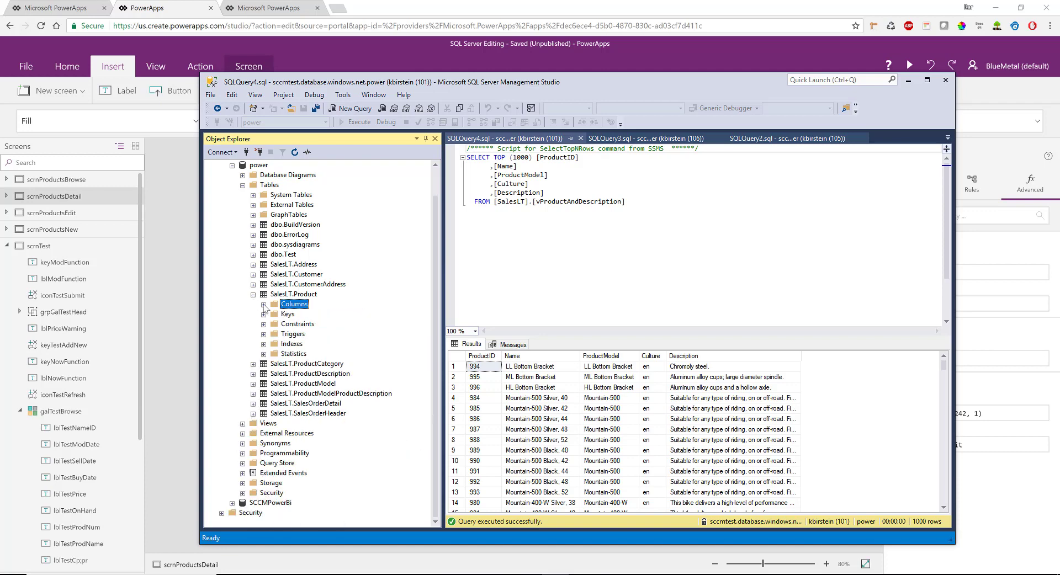
left_click(253, 295)
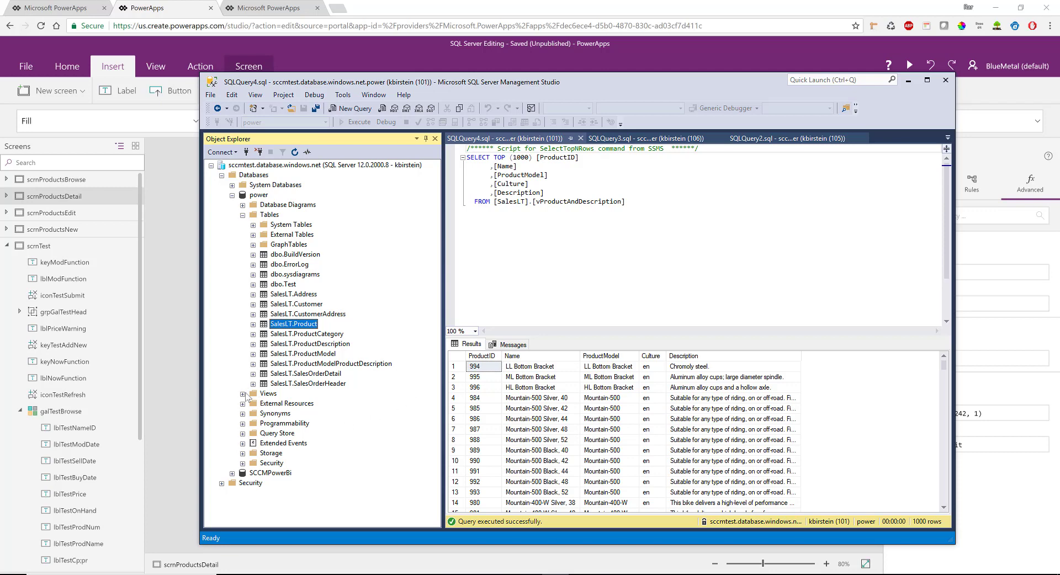
left_click(243, 395)
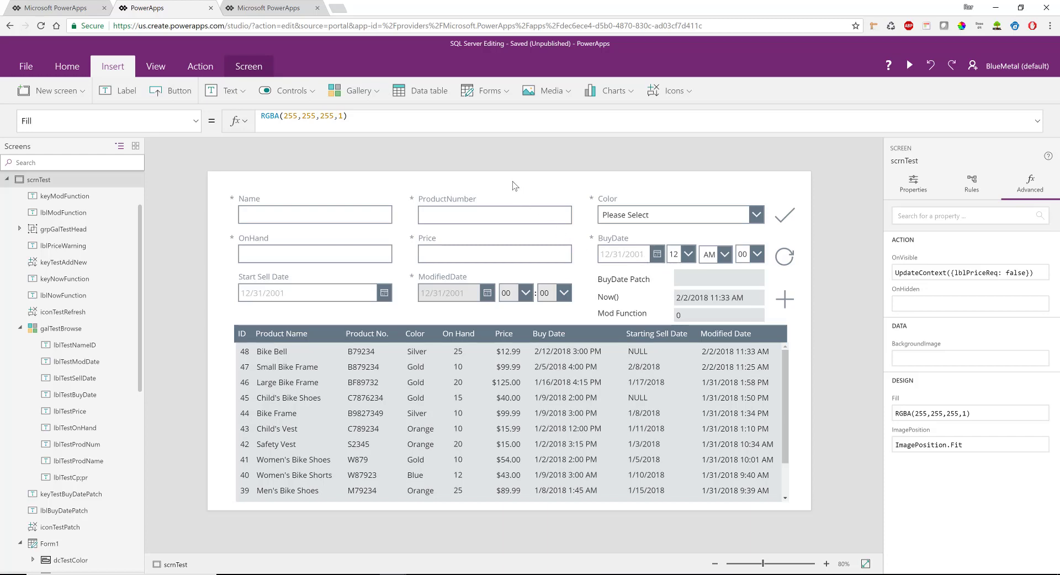
- Show galTestBrowse's Items formula on scrnTest in PowerApps, and review dbo.Test's design and the SQLQuery6.sql results in SQL Server Management Studio
left_click(516, 201)
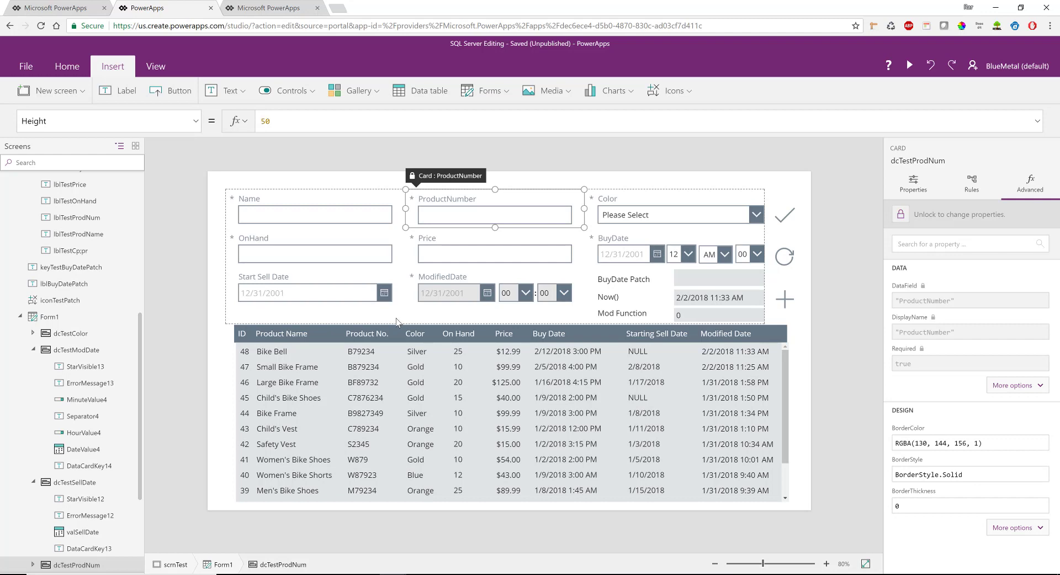
left_click(411, 359)
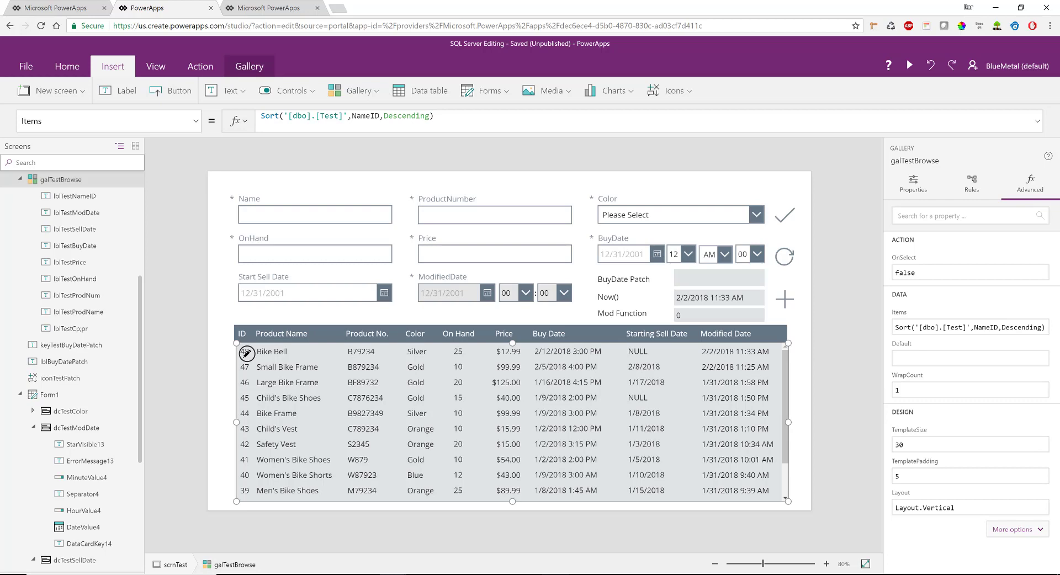
key("alt+Tab")
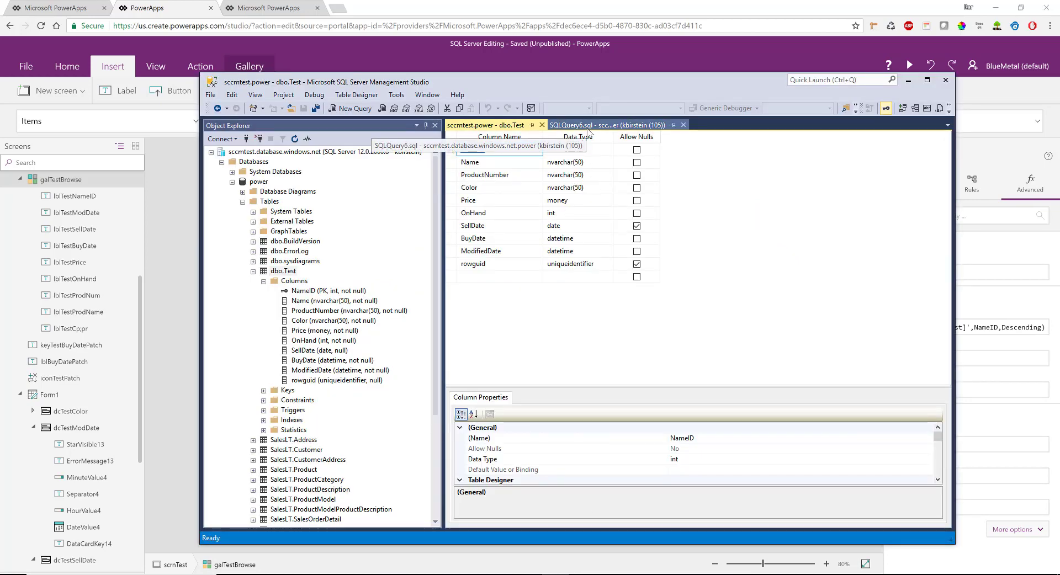
left_click(590, 133)
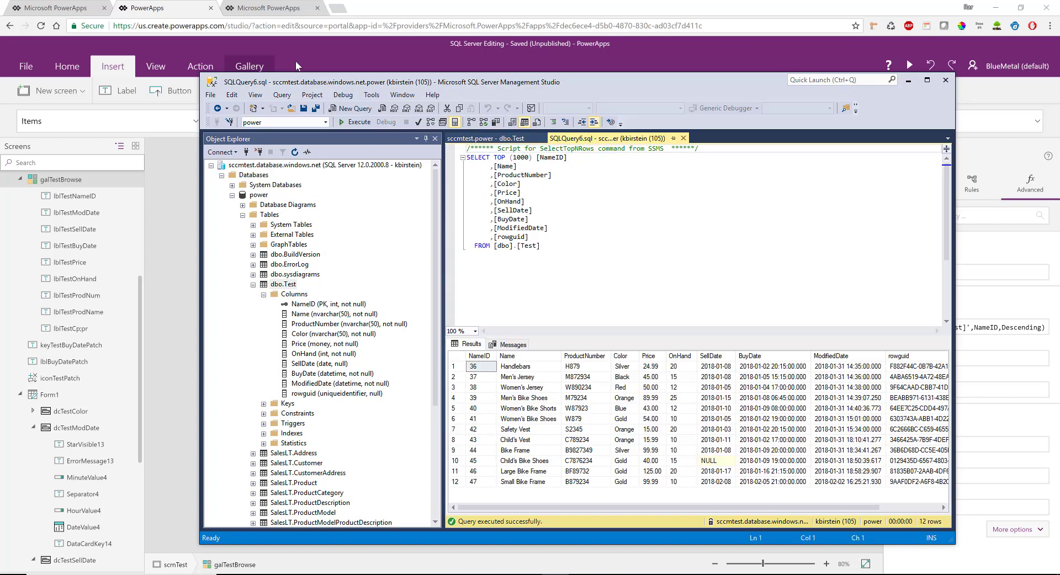
left_click(503, 140)
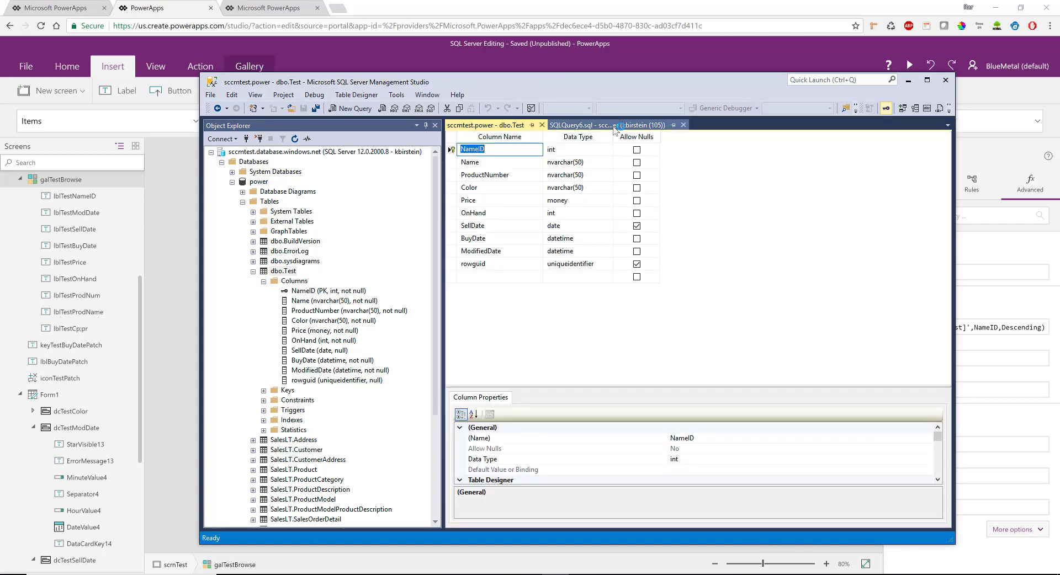
left_click(615, 127)
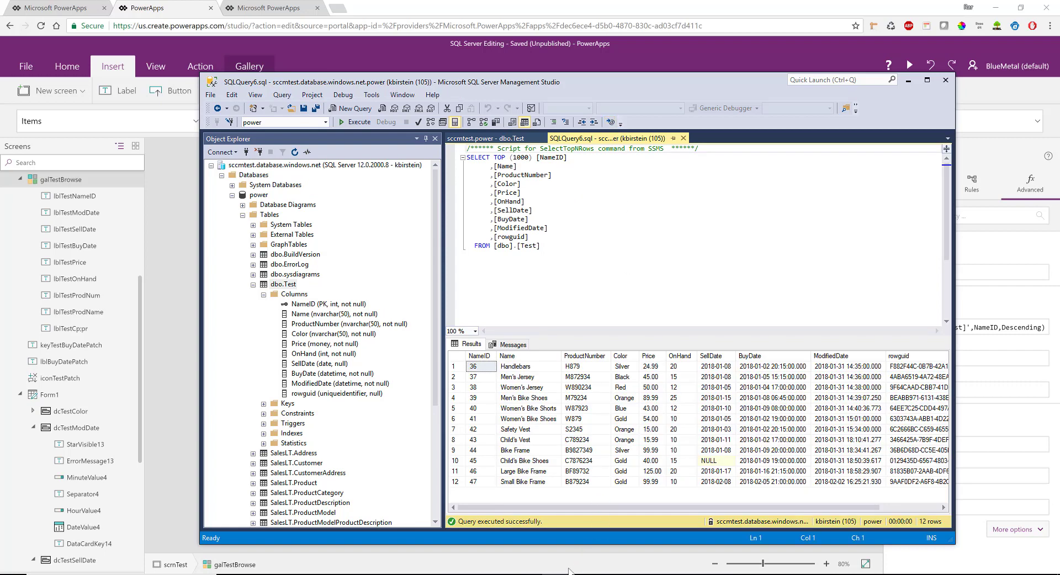
- Return to PowerApps and review the OnSelect formulas of scrnTest's check-mark, refresh and plus icons, expanding the check-mark's full Patch formula
left_click(176, 387)
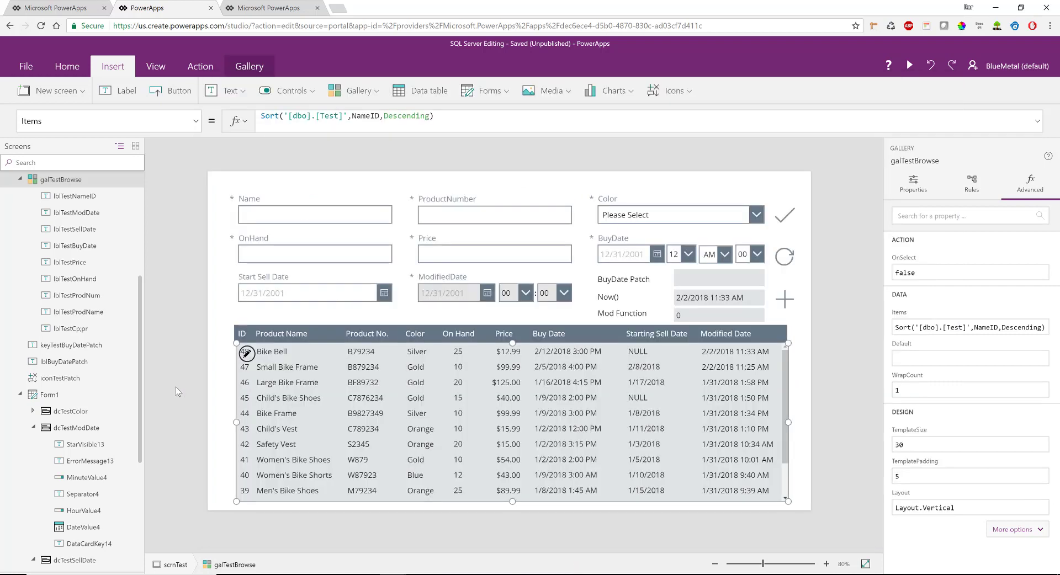
left_click(175, 386)
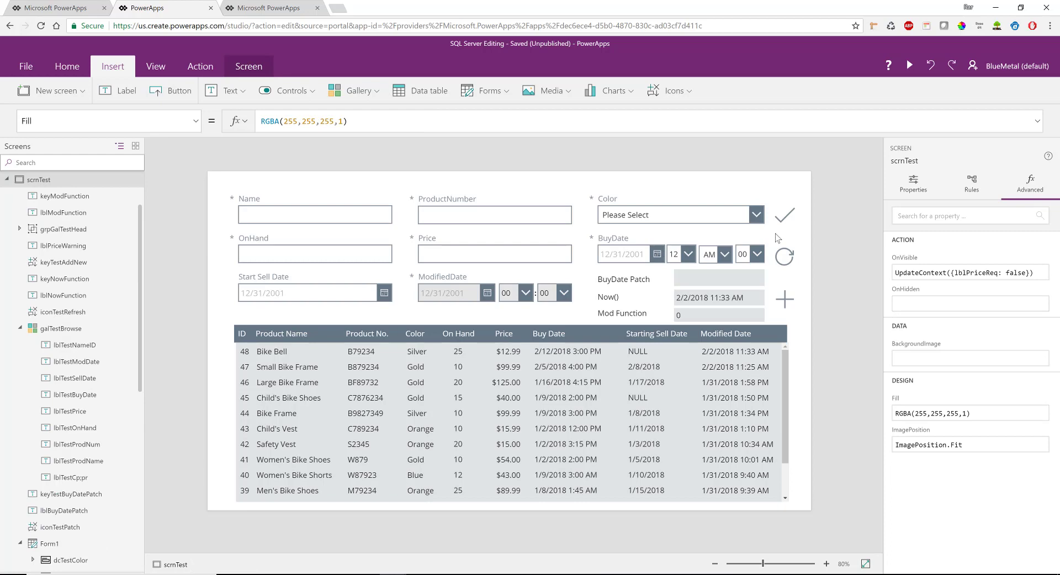
left_click(787, 221)
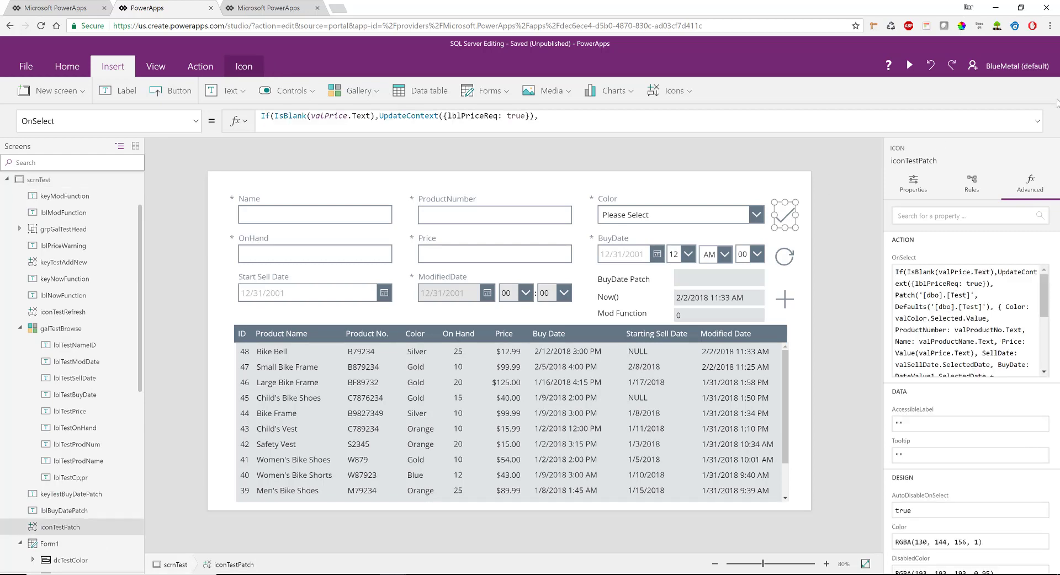
left_click(1038, 121)
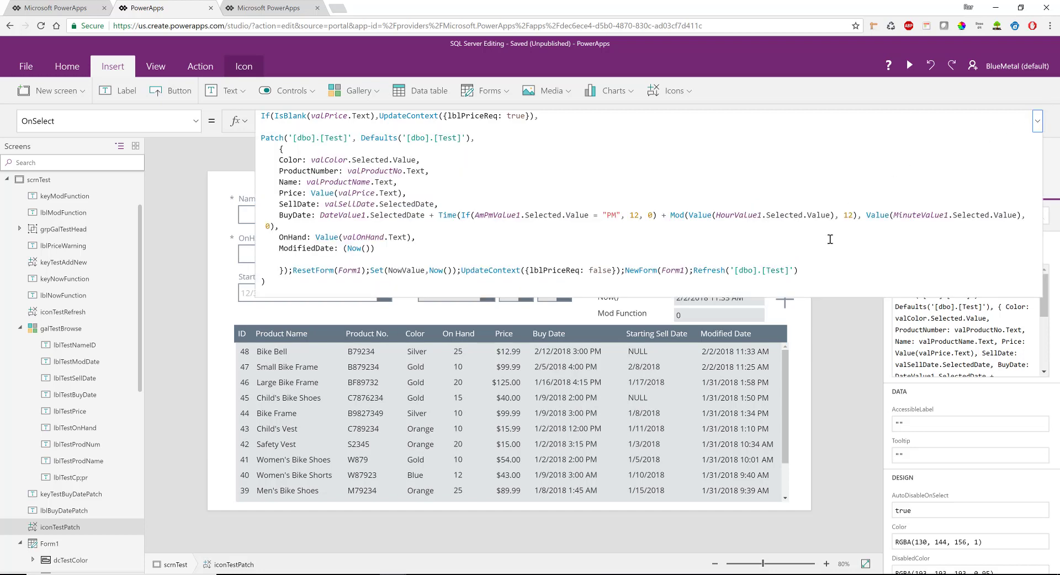
mouse_move(833, 297)
left_mouse_down()
mouse_move(834, 335)
mouse_move(843, 303)
left_mouse_up()
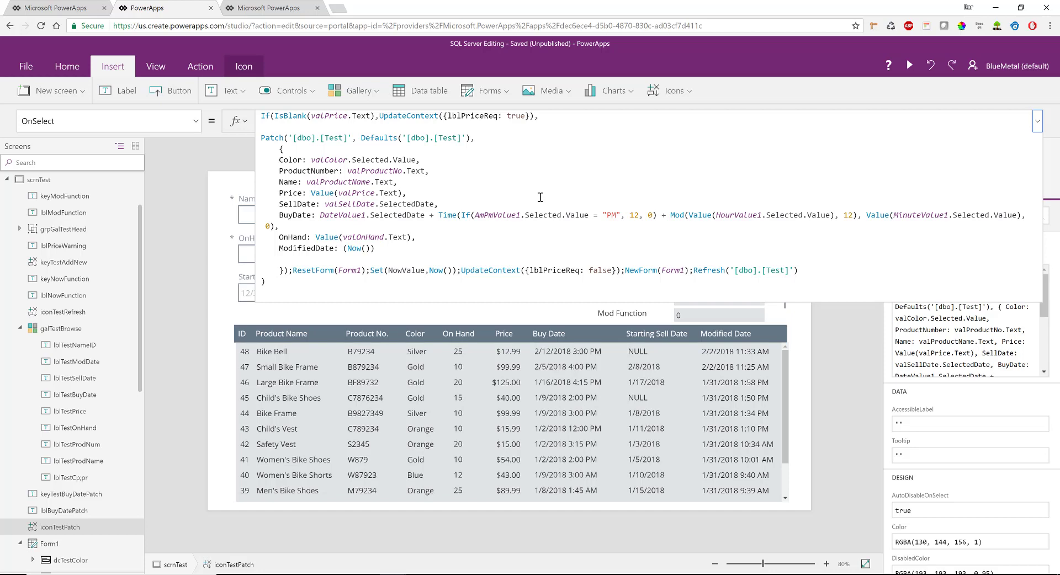
left_click(1038, 124)
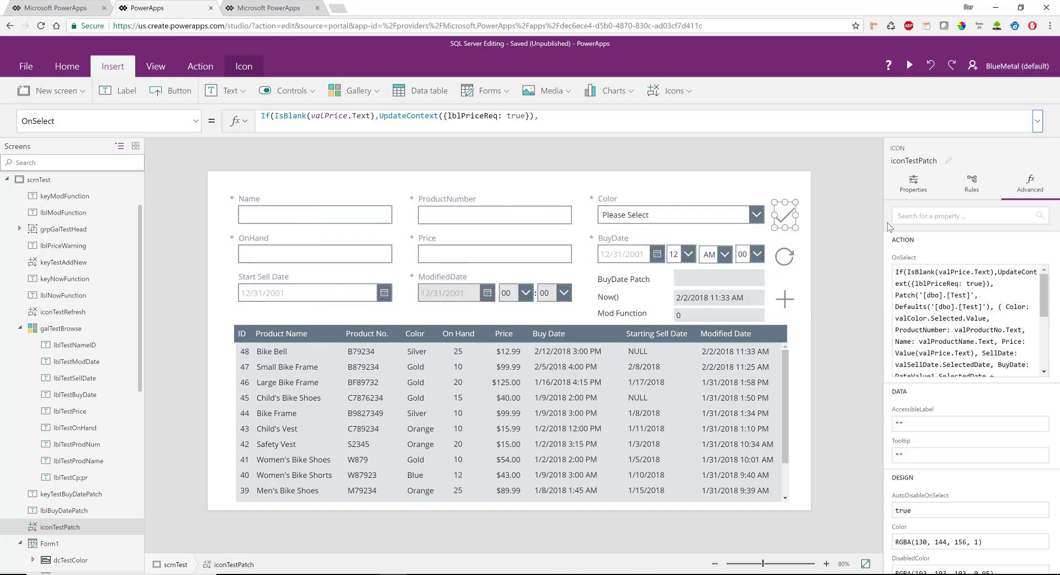
left_click(785, 258)
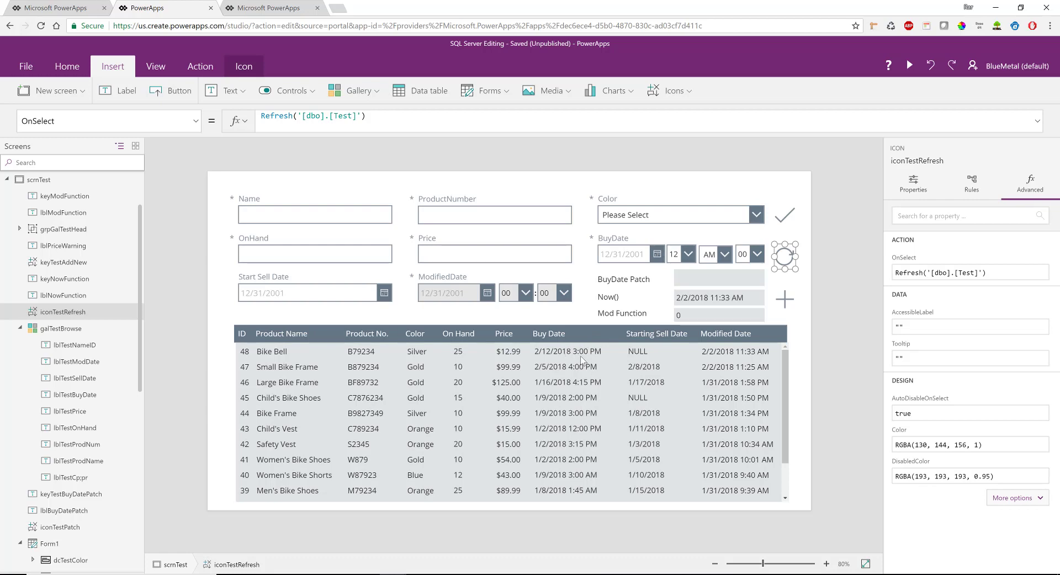
left_click(788, 305)
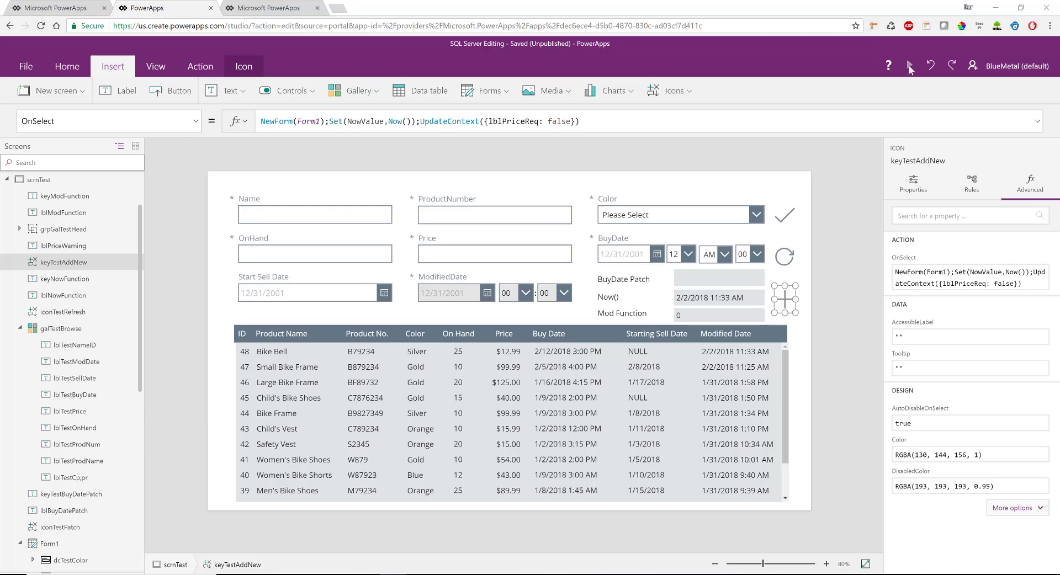
- Preview scrnTest and fill in a new product with Name Safety Vest, ProductNumber S23423 and Color Orange
key("F5")
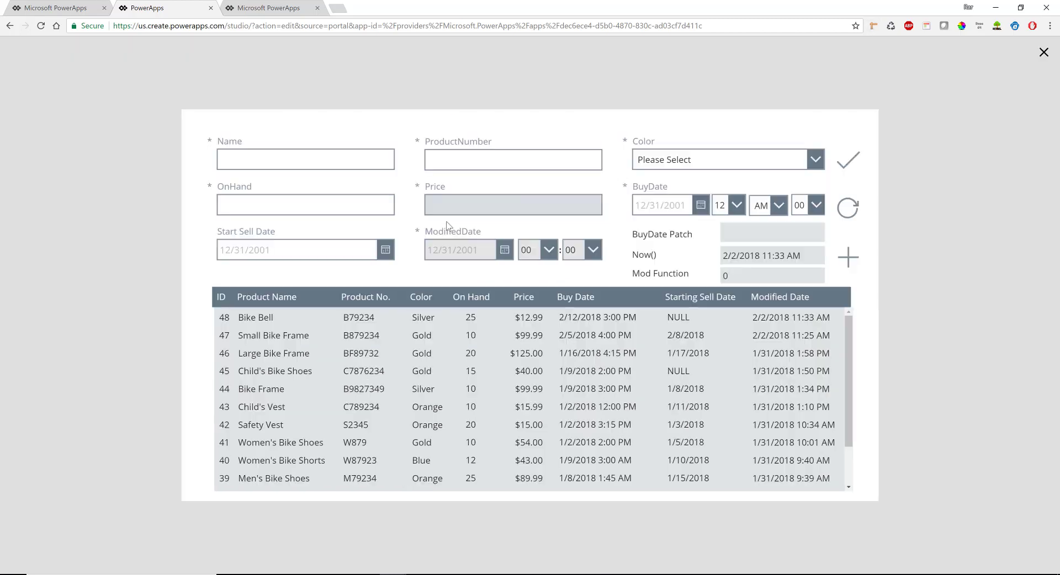
left_click(272, 105)
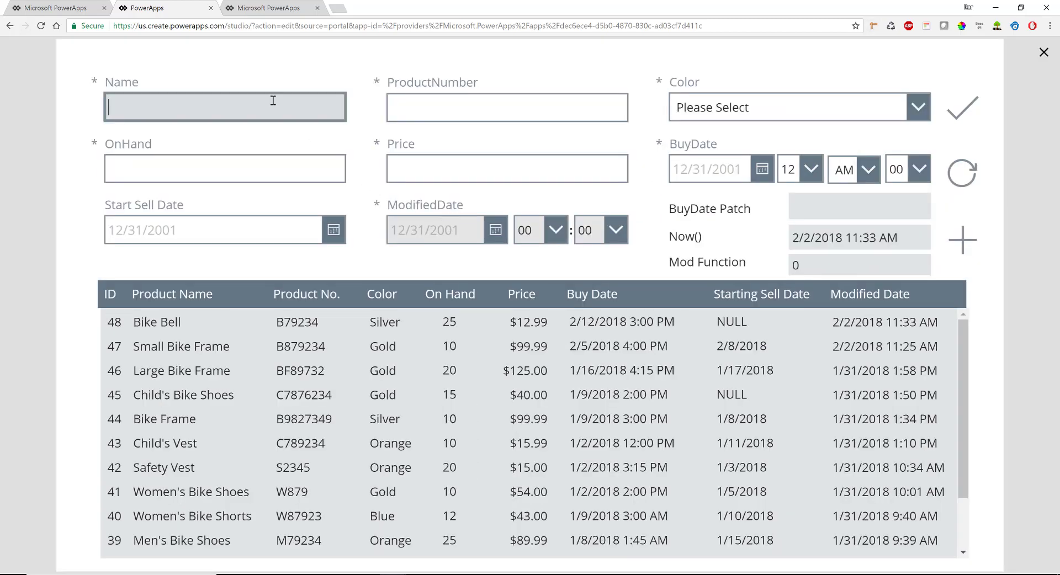
type("Safety Vest")
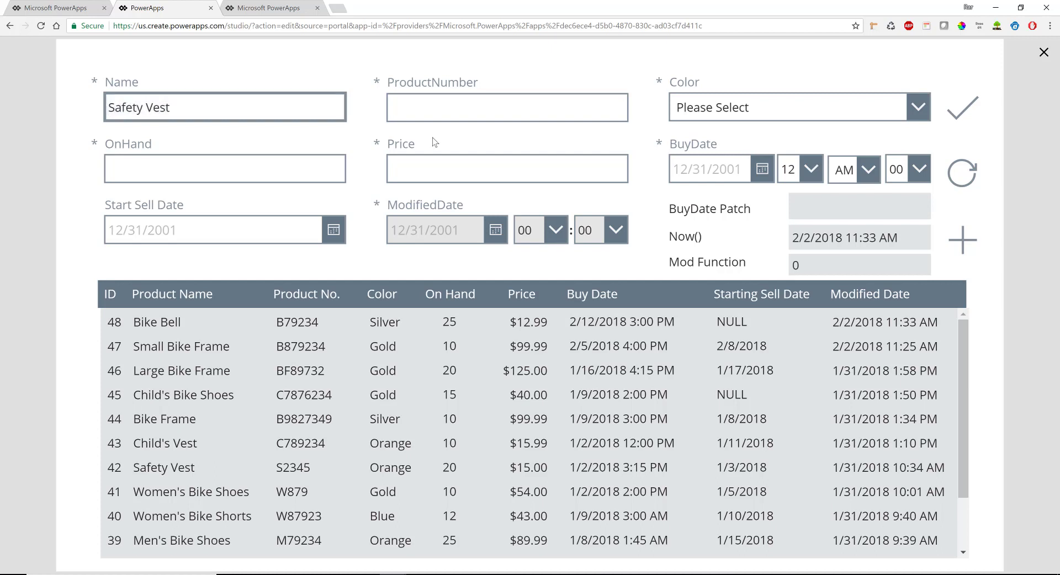
left_click(447, 97)
type("S")
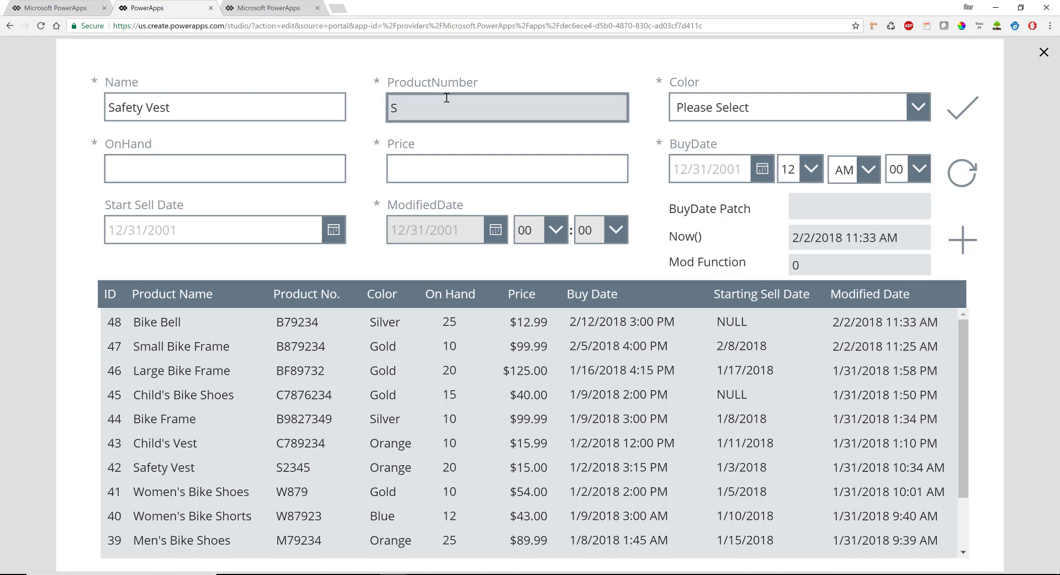
type("23423")
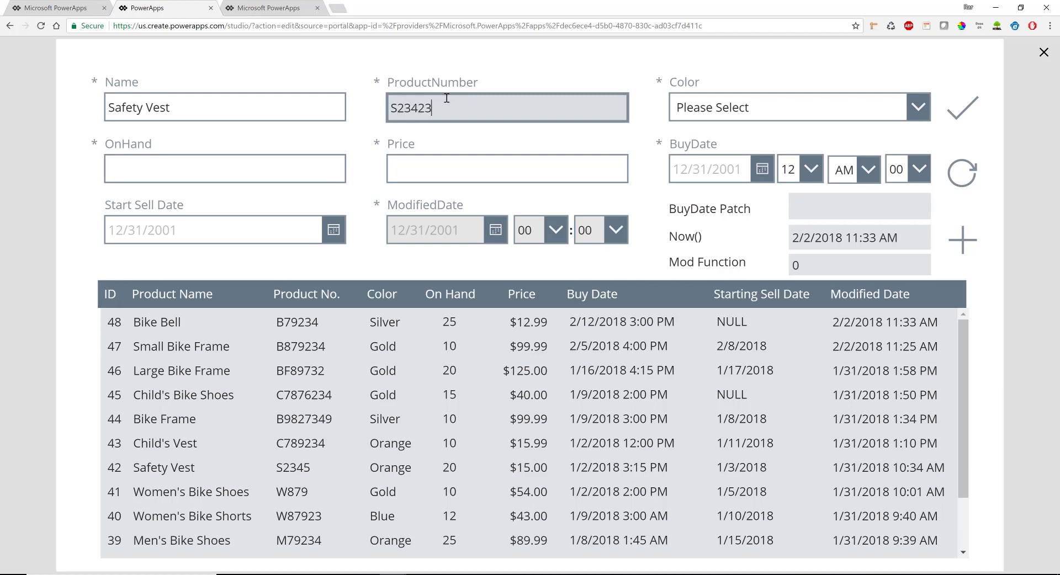
left_click(916, 111)
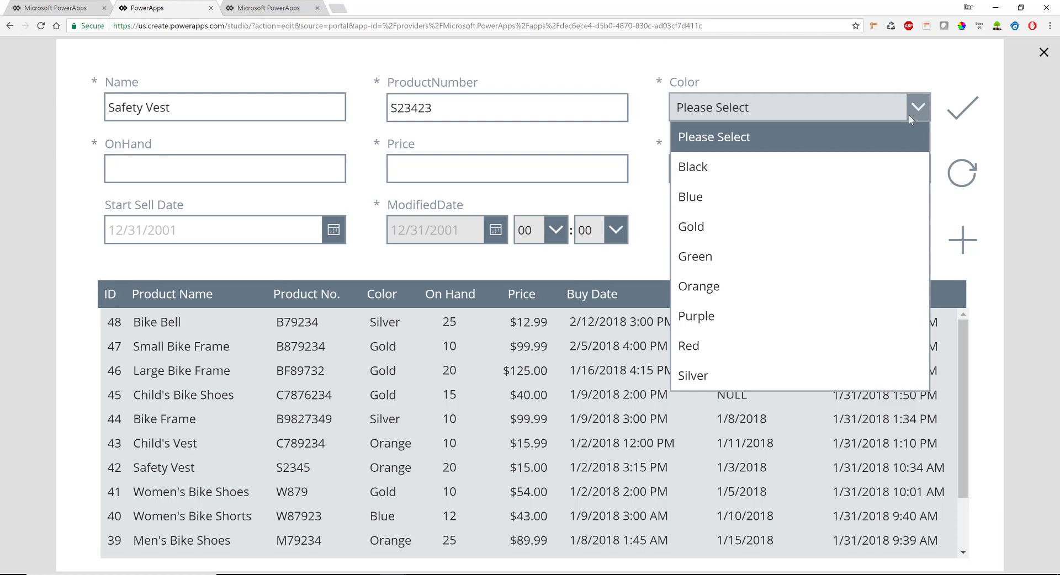
left_click(826, 283)
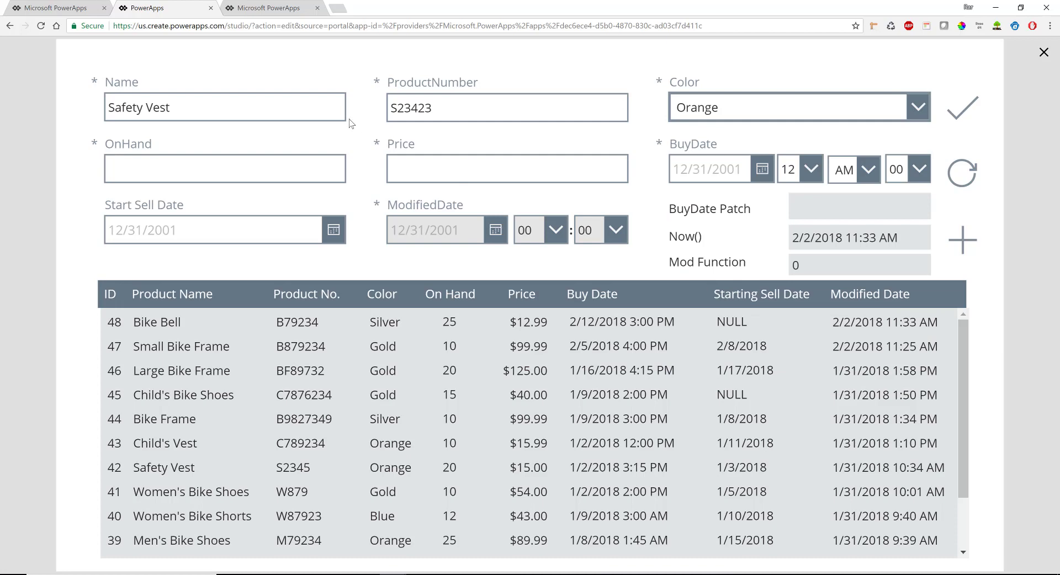
- Set the new product's OnHand to 20 and its Price to 10.99
left_click(300, 174)
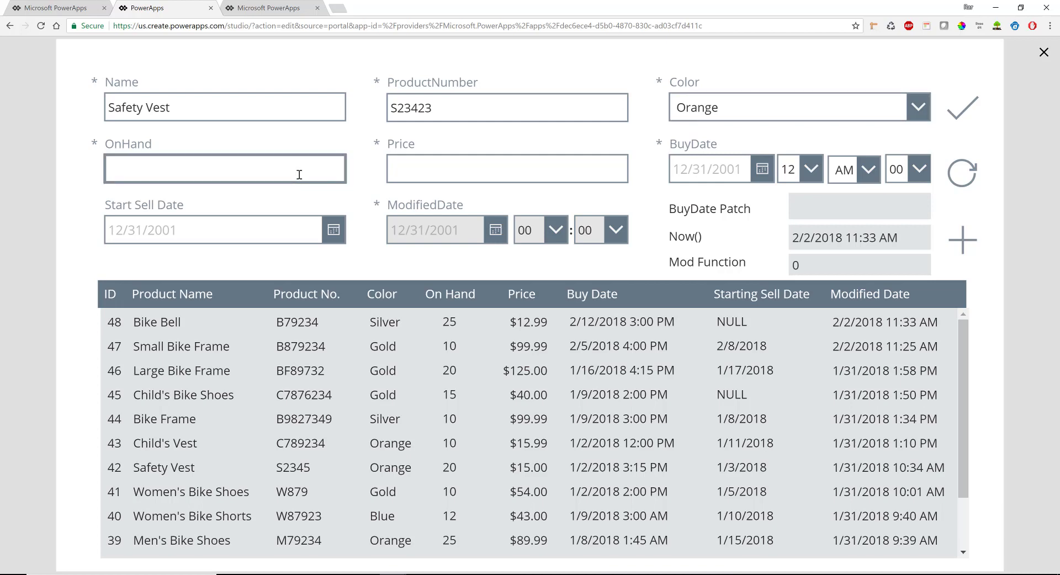
type("20")
key("Tab")
type("10.99")
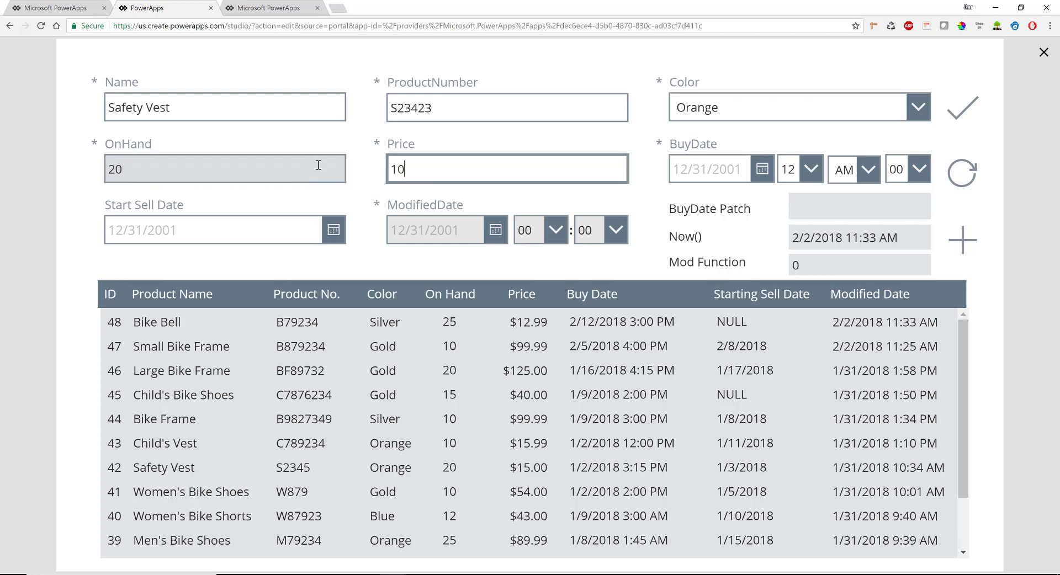
- Set the new product's BuyDate to 2/6/2018 at 04:45 PM
left_click(763, 173)
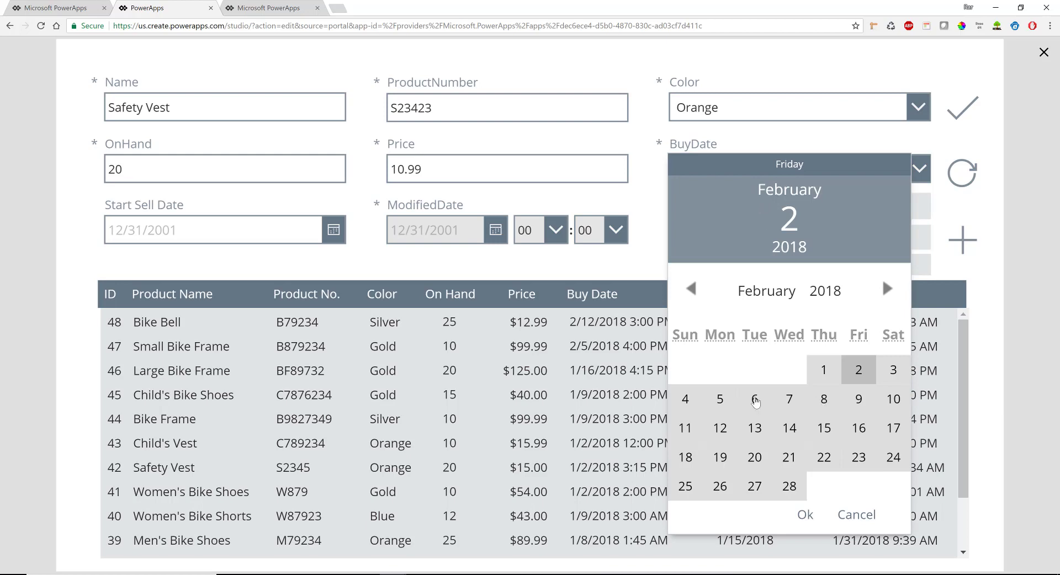
left_click(754, 399)
left_click(808, 516)
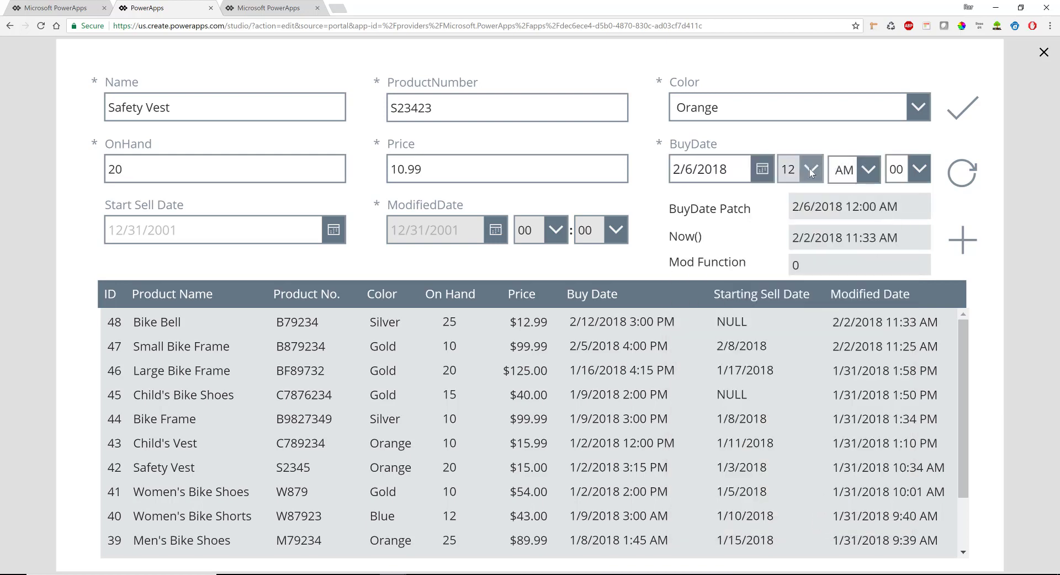
left_click(809, 171)
left_click(797, 289)
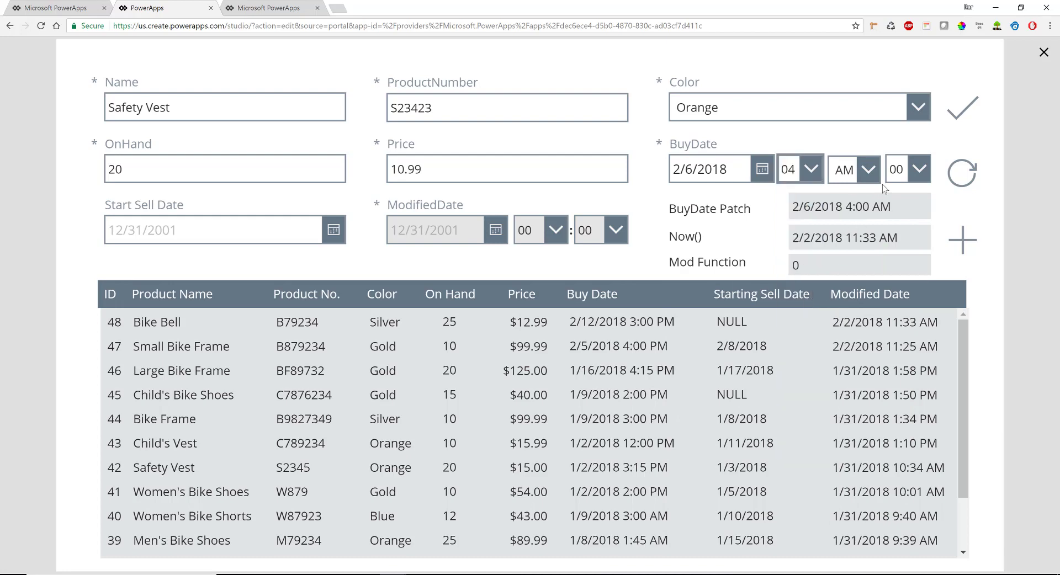
left_click(858, 172)
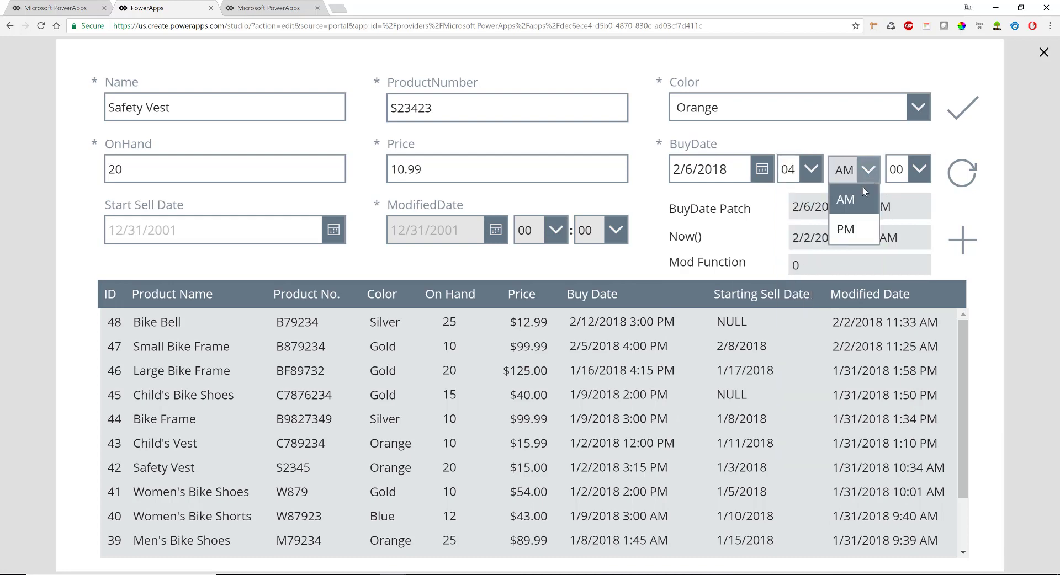
left_click(855, 228)
left_click(920, 171)
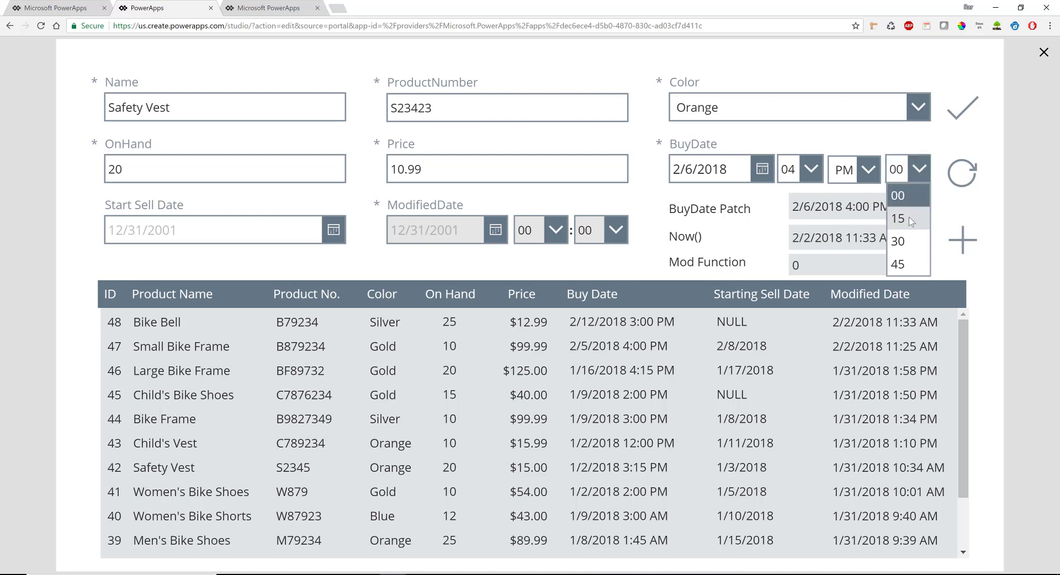
left_click(901, 265)
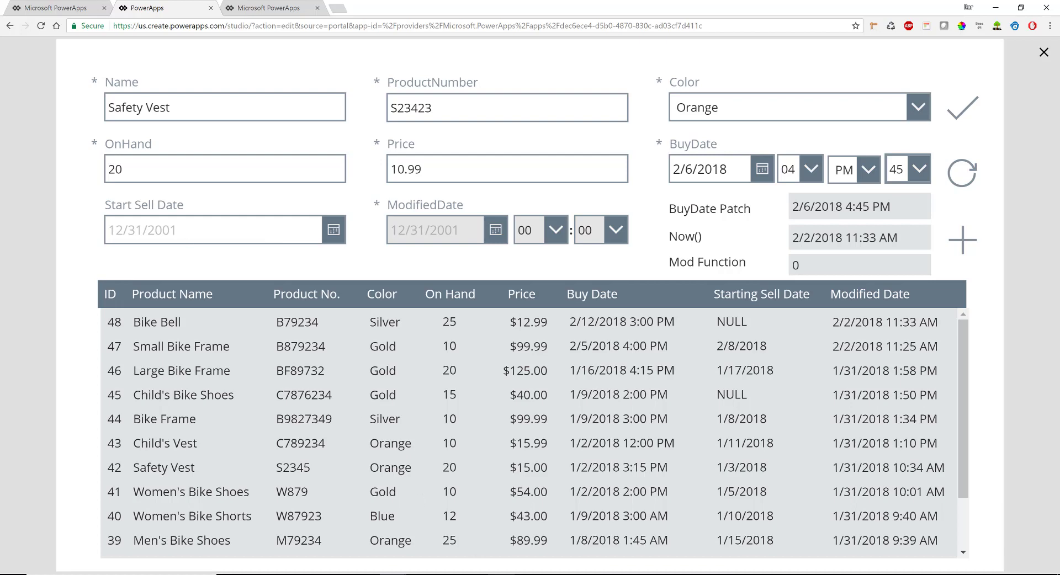
- Check which columns allow nulls in dbo.Test's design in SQL Server Management Studio, and return to the PowerApps preview
left_click(555, 574)
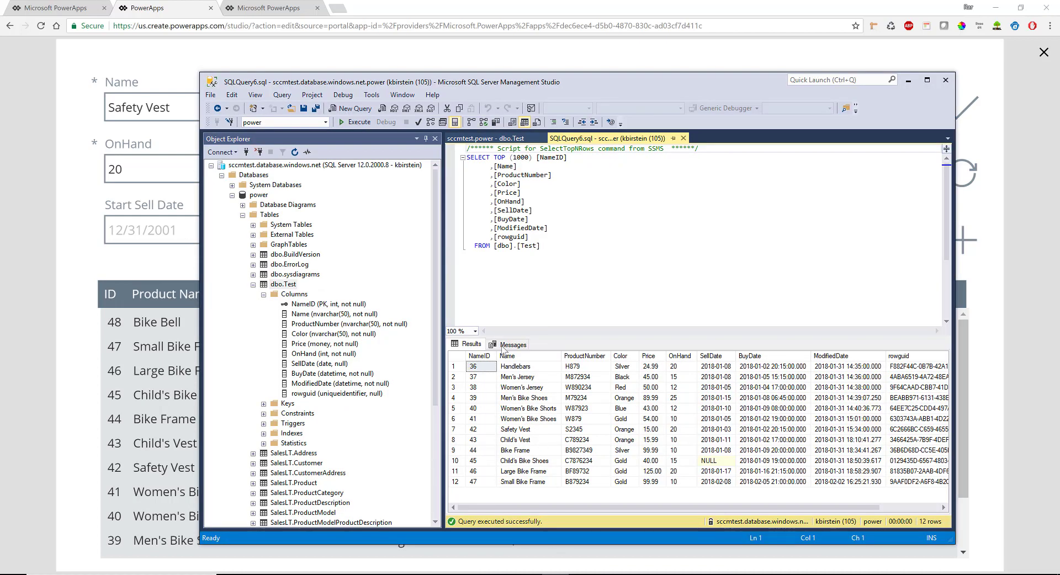
left_click(480, 139)
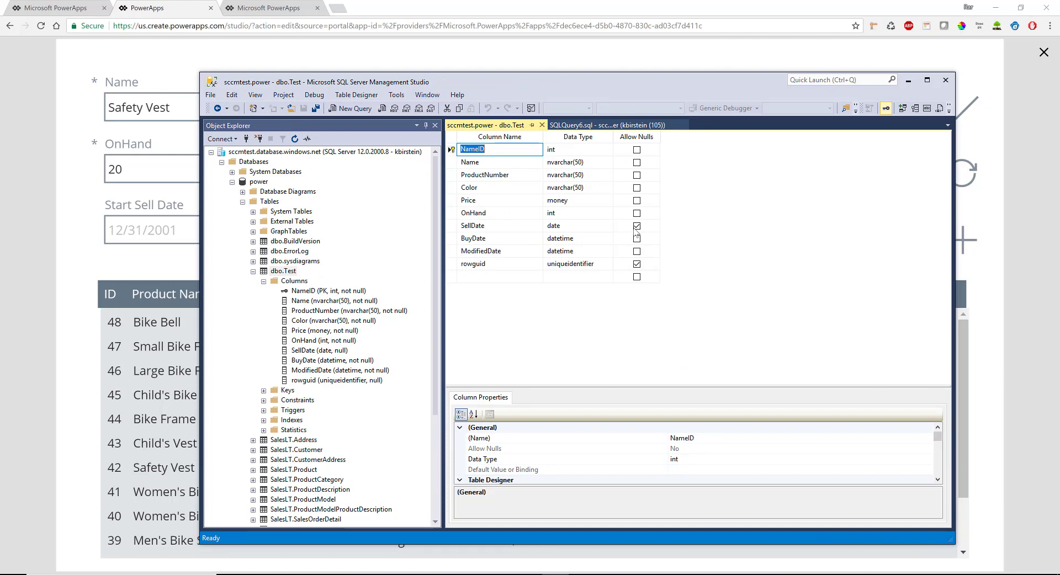
left_click(420, 4)
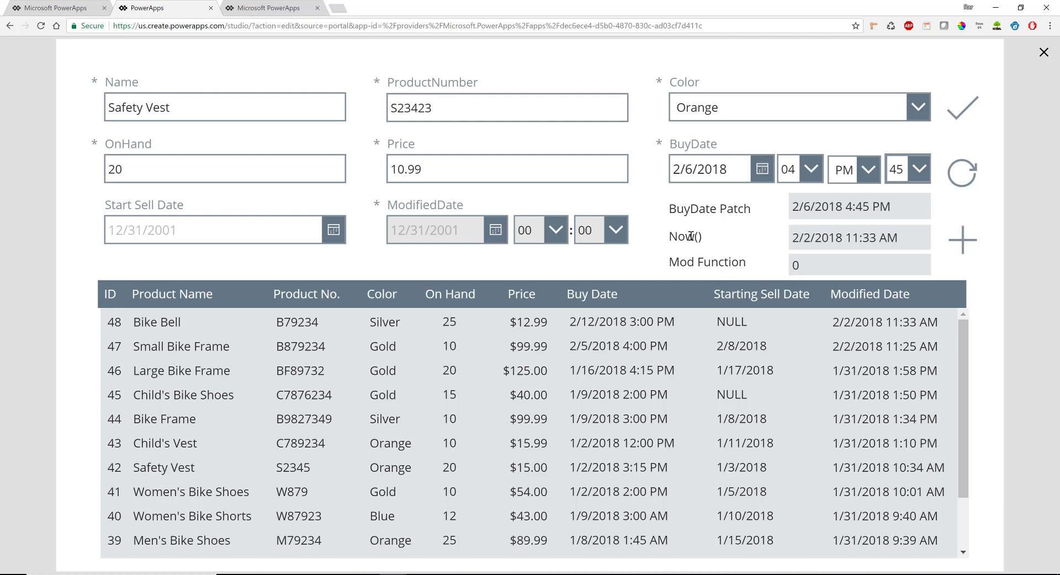
- Submit the new Safety Vest record with the Patch check mark and exit the preview
left_click(967, 115)
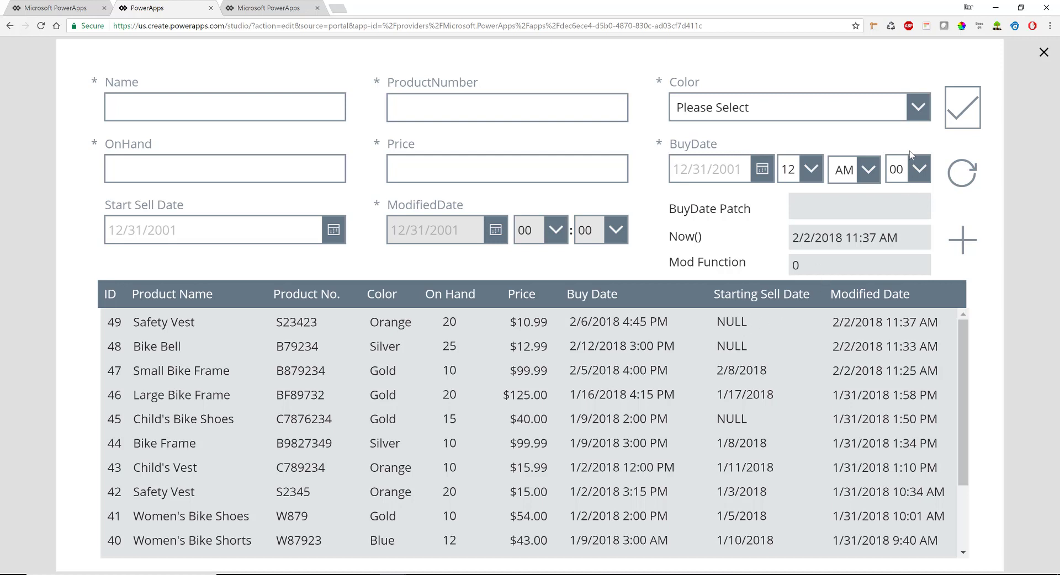
left_click(1044, 52)
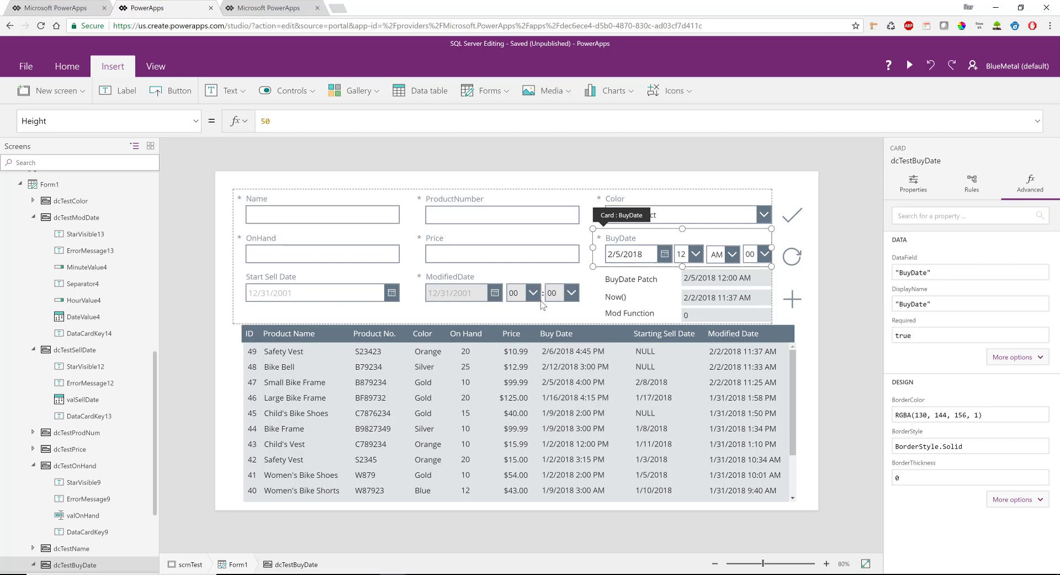
- Compare the Items formulas of ModifiedDate's hour drop-down with those of BuyDate's AM/PM and hour drop-downs
left_click(512, 292)
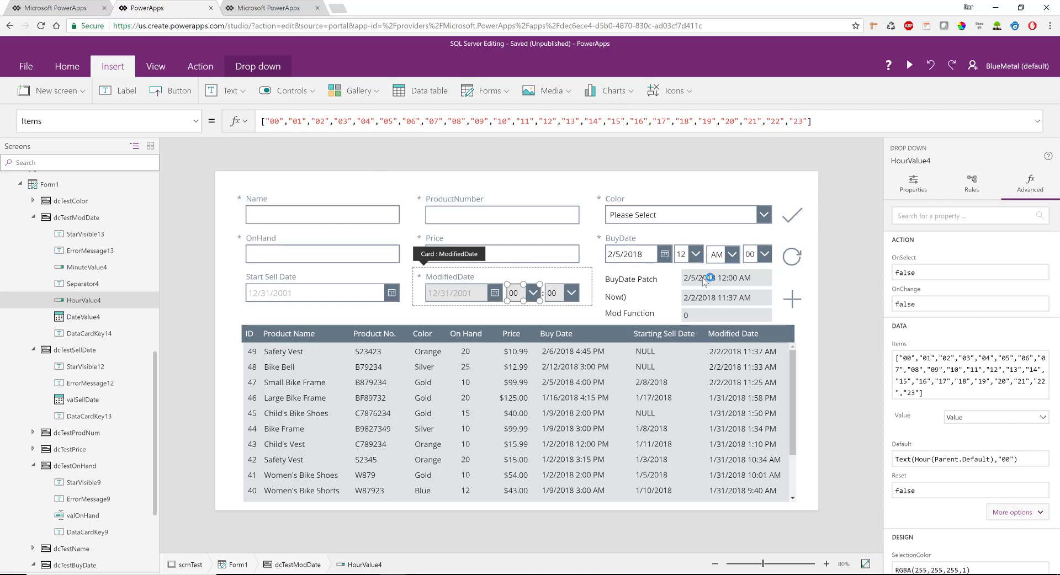
left_click(718, 254)
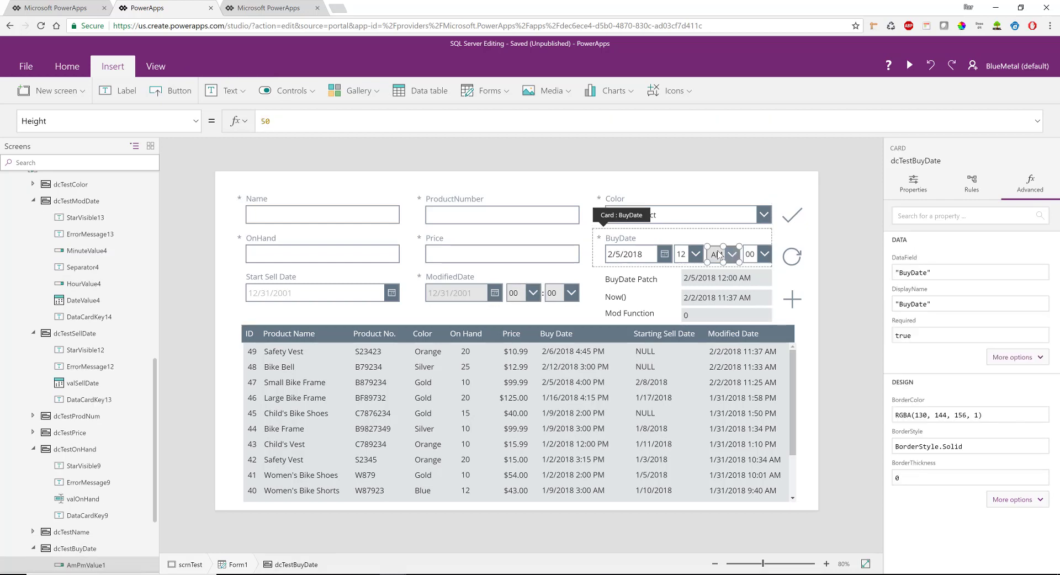
left_click(718, 254)
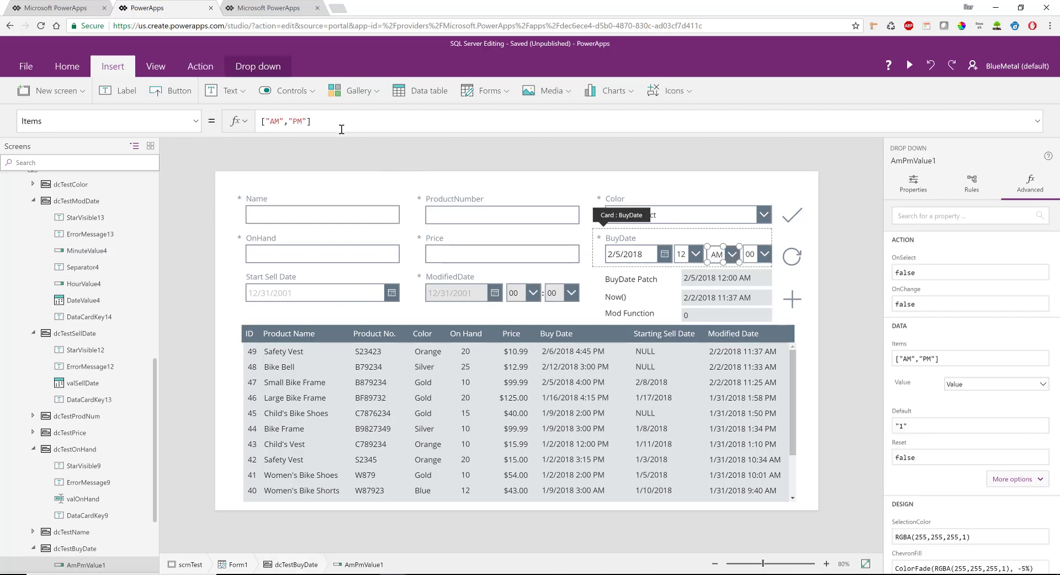
left_click(687, 260)
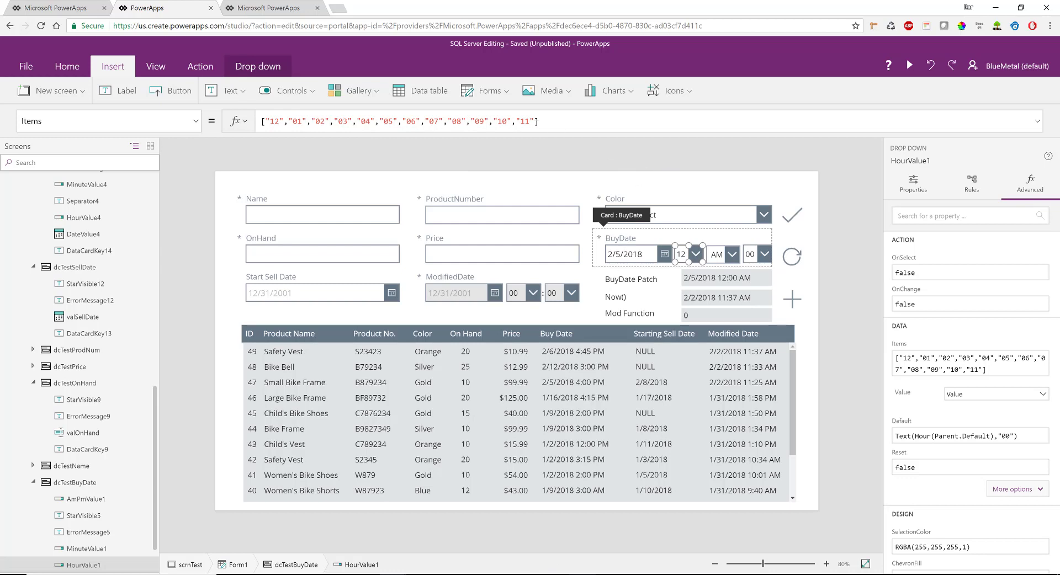
- Switch to TimeCommand.txt in Notepad, examine the BuyDate formula's If and Mod parts, and return to PowerApps
left_click(583, 574)
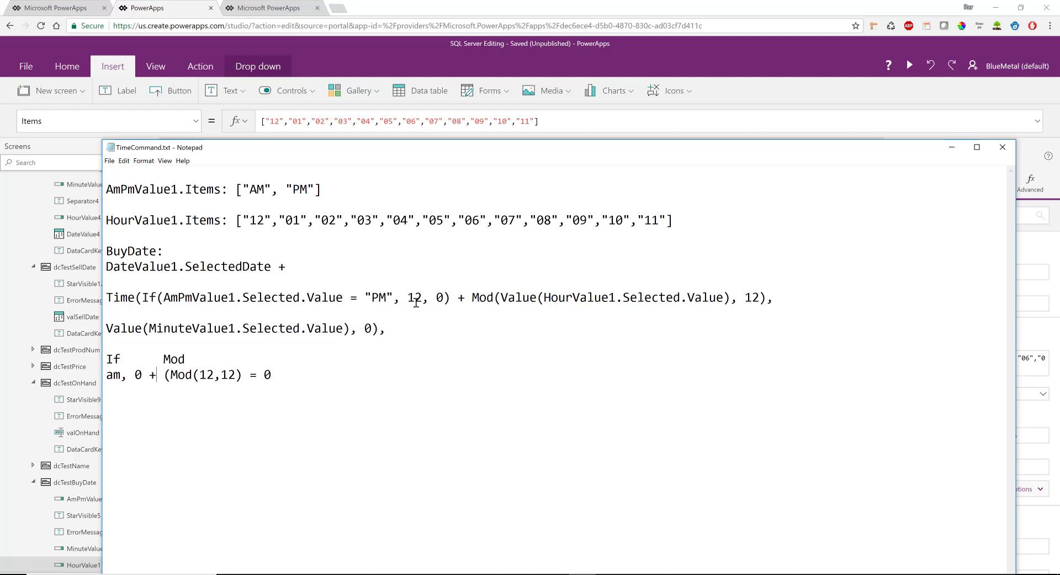
left_click(626, 294)
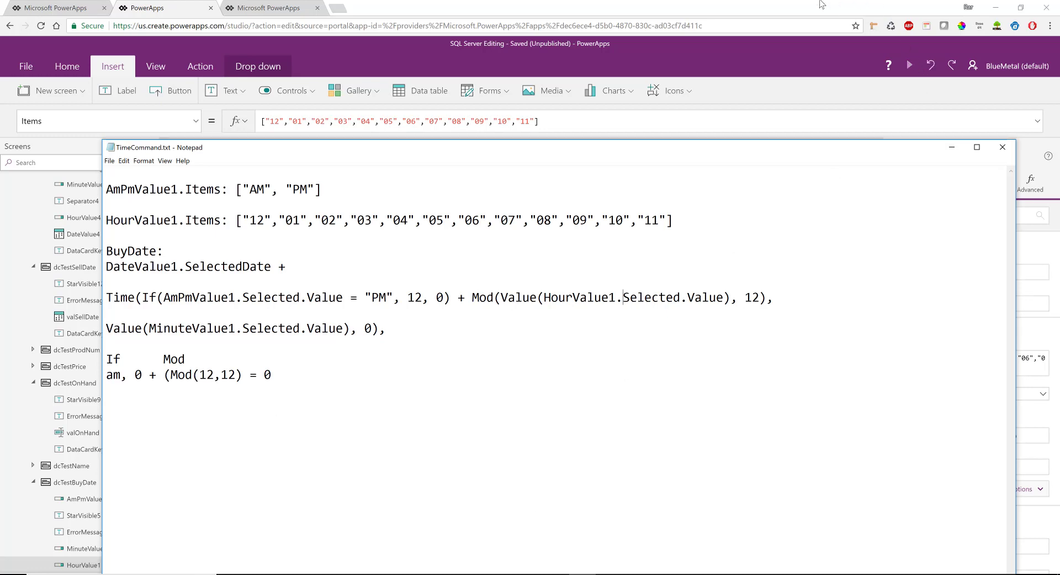
left_click(794, 15)
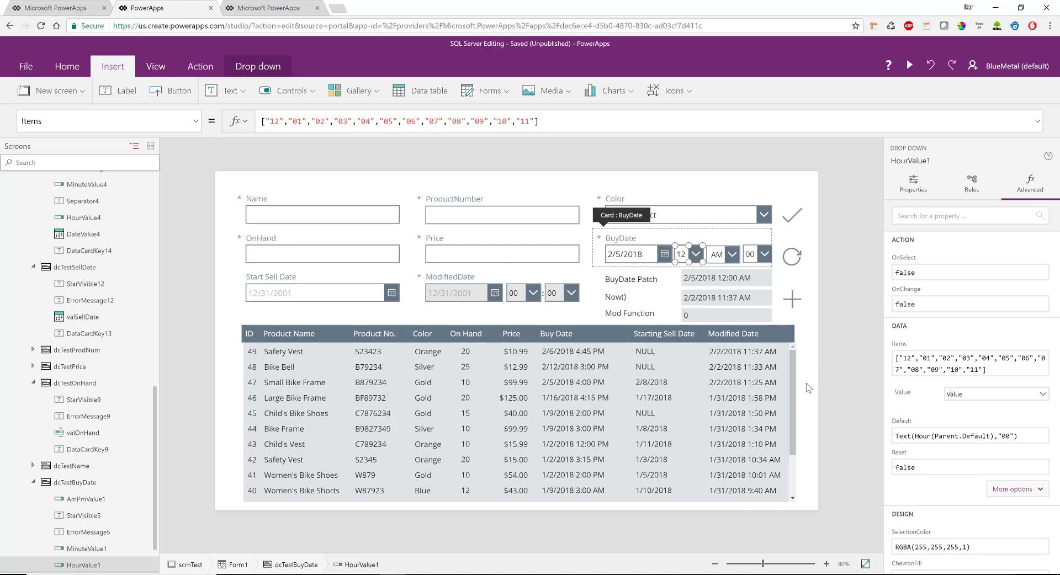
- Review the Mod Function label's Text formula against the TimeCommand.txt notes in Notepad, and show the Items of ModifiedDate's hour drop-down in PowerApps
left_click(718, 315)
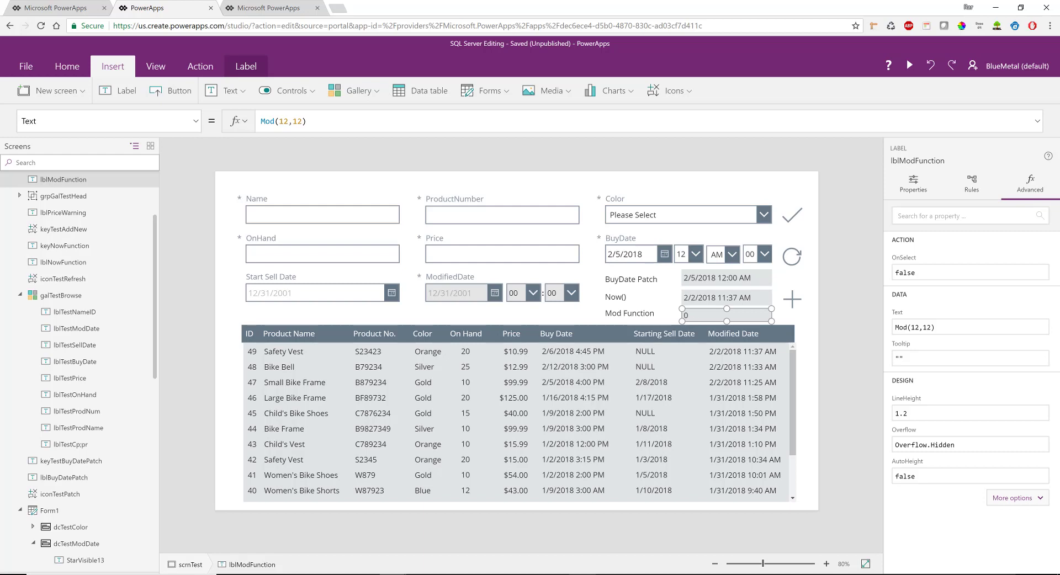
left_click(582, 574)
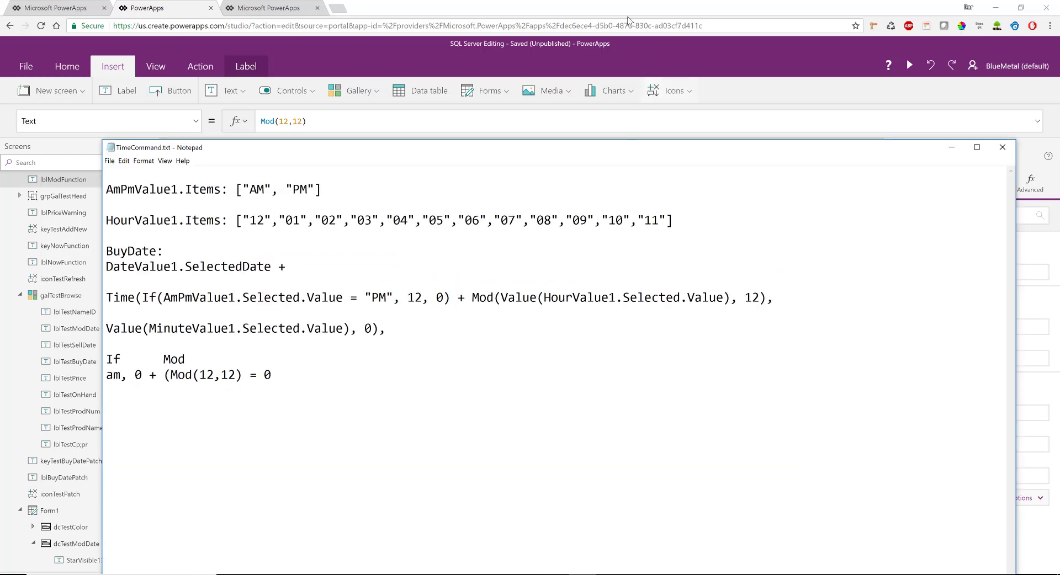
left_click(935, 98)
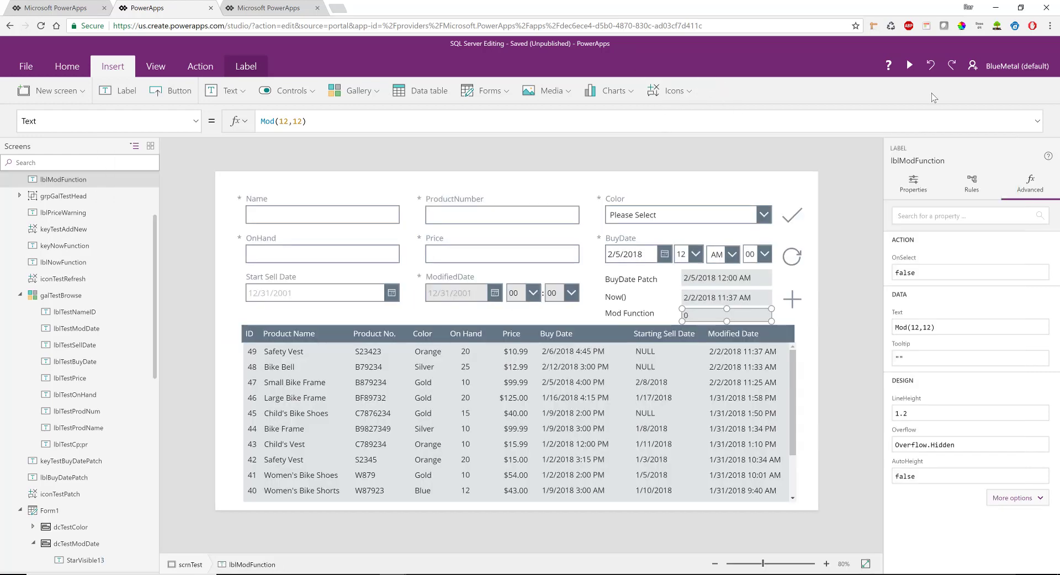
left_click(522, 298)
left_click(522, 298)
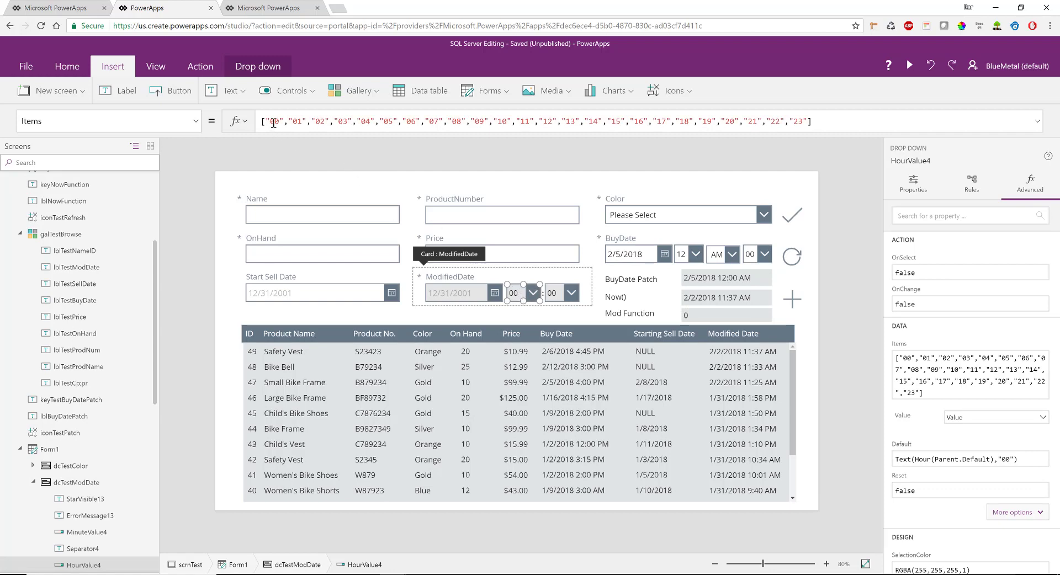
- Change the Mod Function label's Text formula to Mod(10,12), and expand and collapse the formula bar to check it
left_click(711, 318)
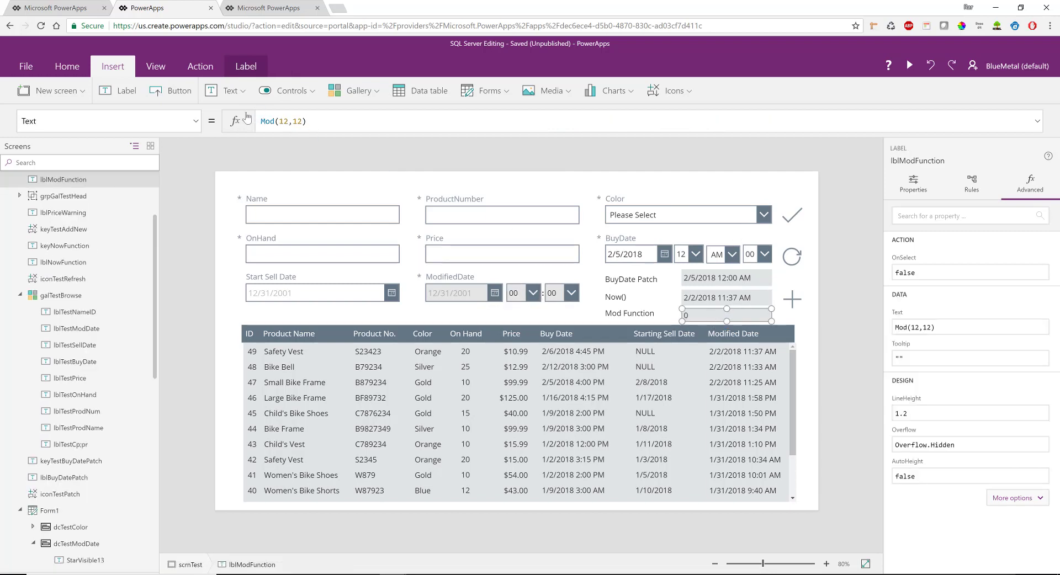
left_click(282, 121)
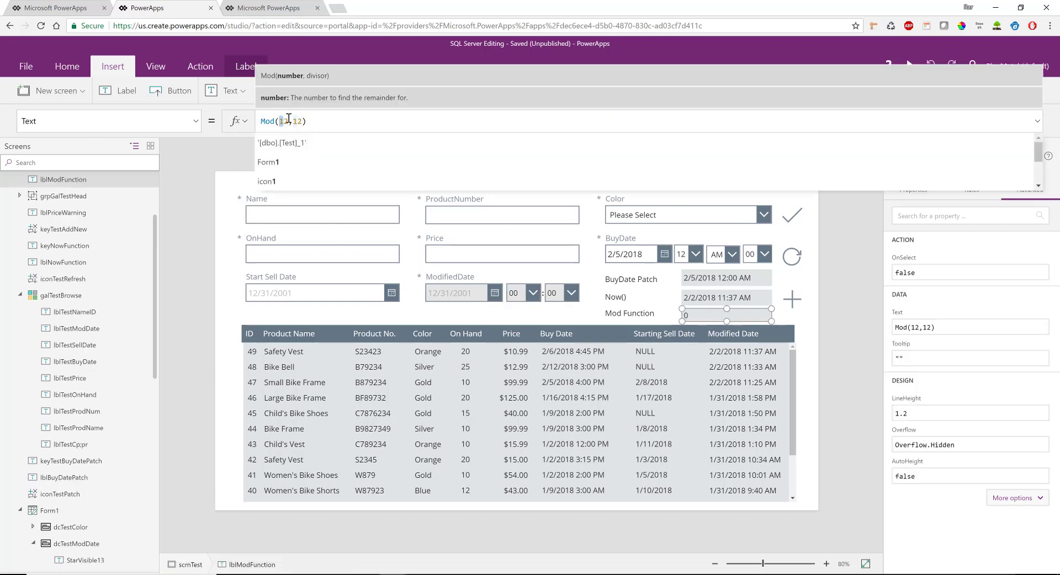
left_click_drag(289, 119, 284, 120)
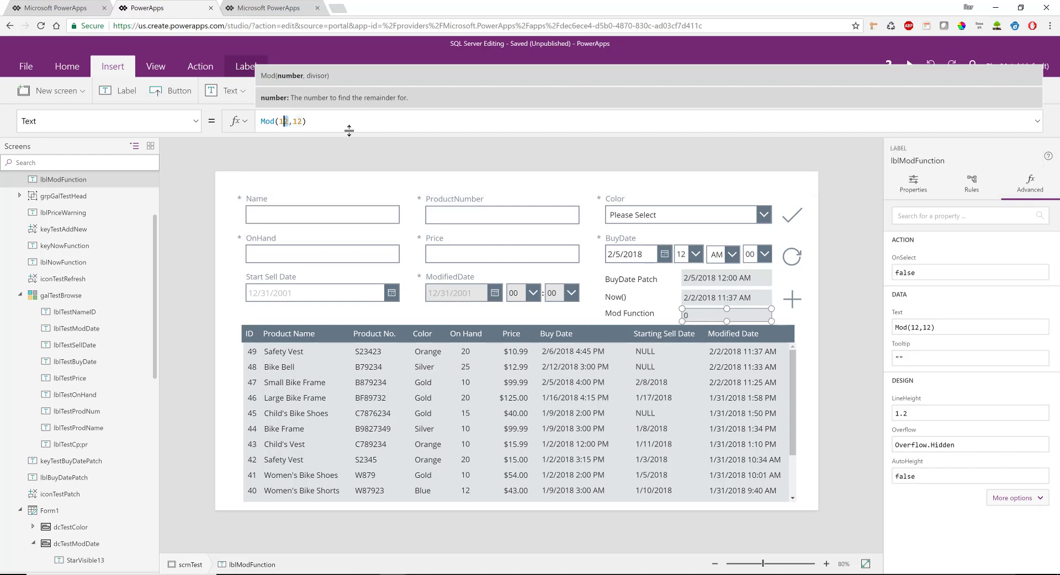
key("BackSpace")
key("BackSpace")
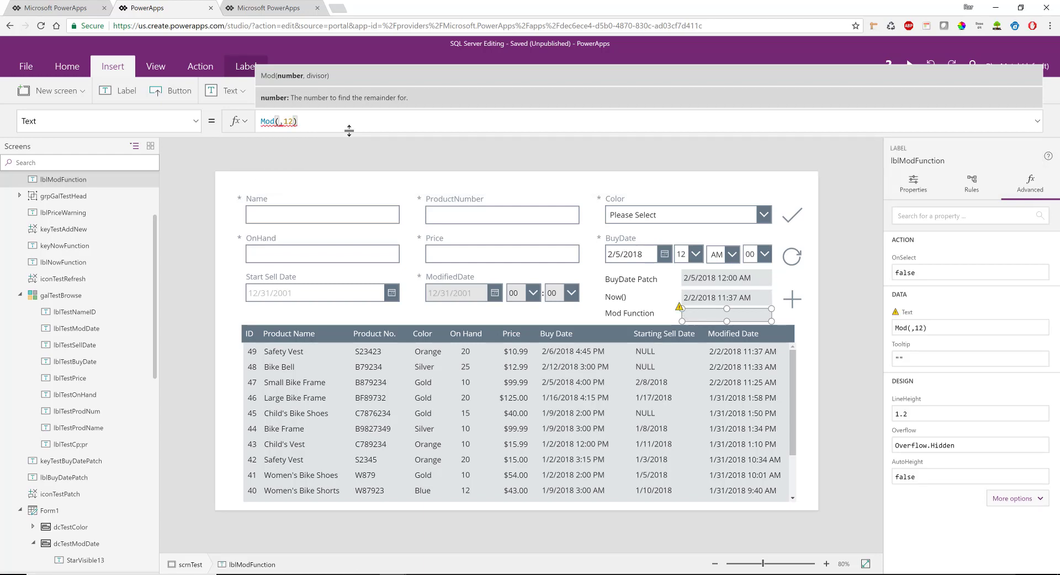
type("10")
key("shift+Return")
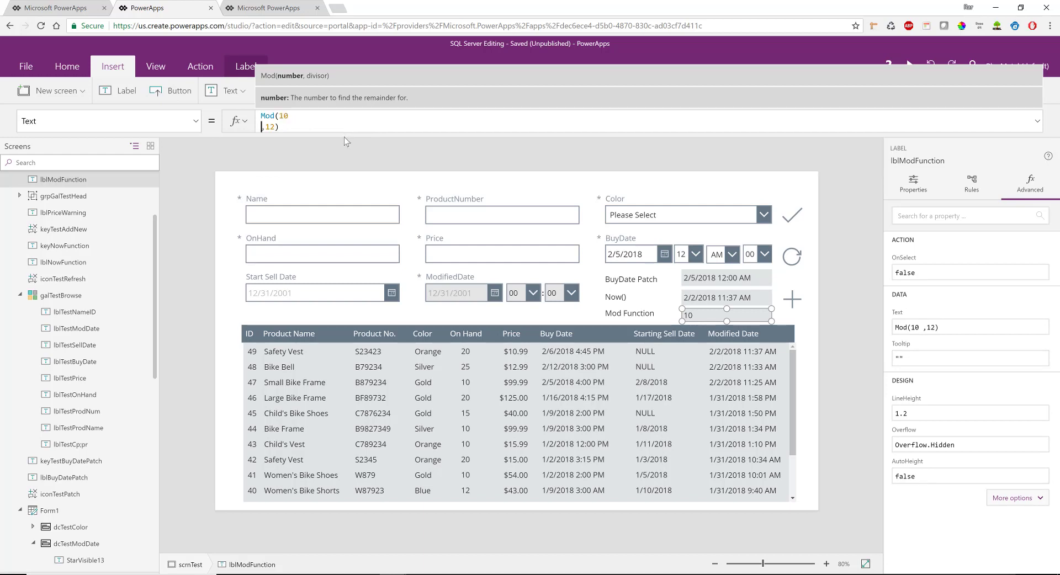
key("BackSpace")
left_click(1037, 123)
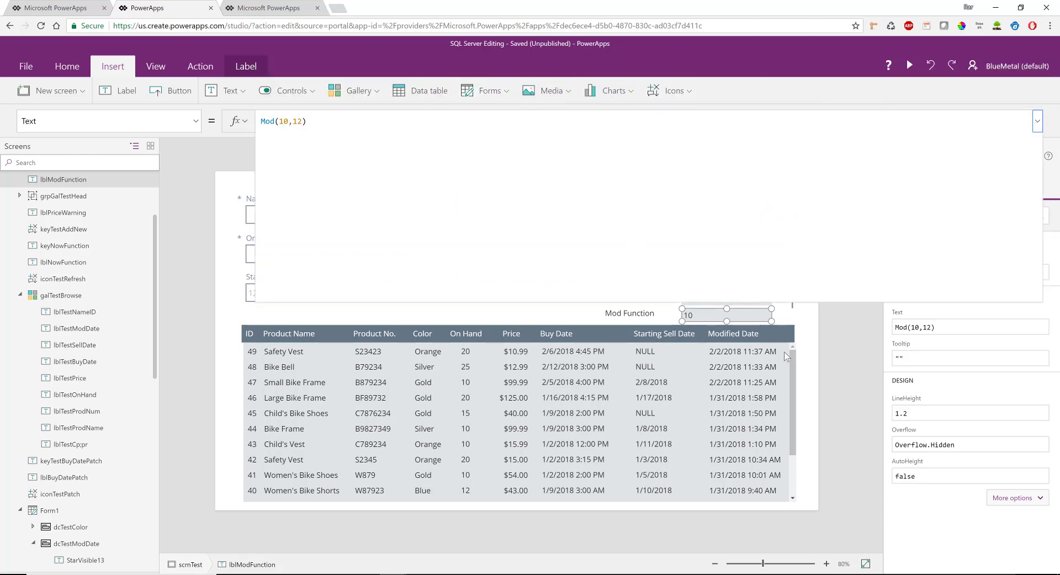
left_click(852, 349)
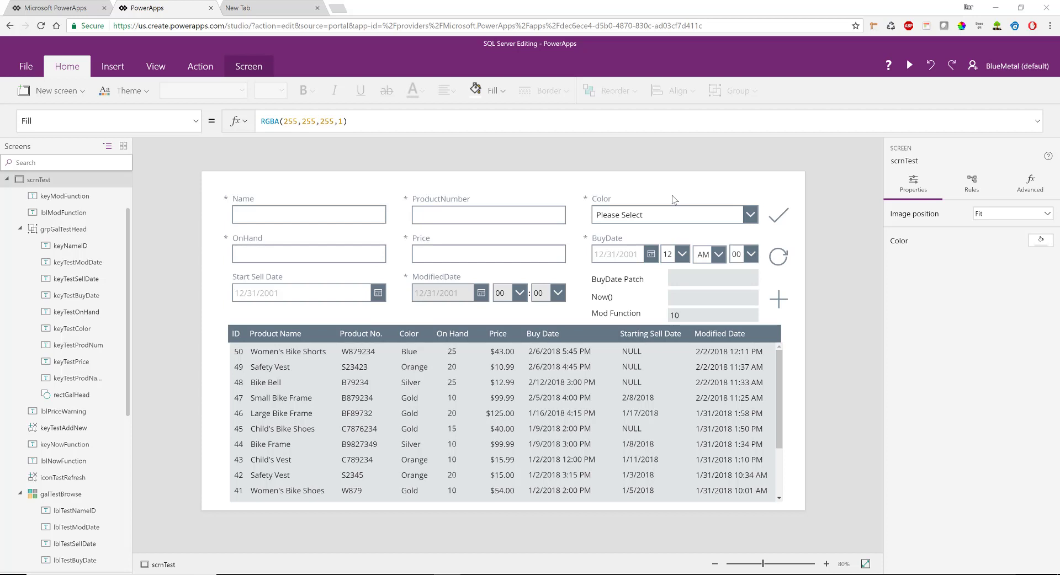
- Recheck dbo.Test's nullable columns in SQL Server Management Studio, and return to PowerApps to preview scrnTest
mouse_move(528, 574)
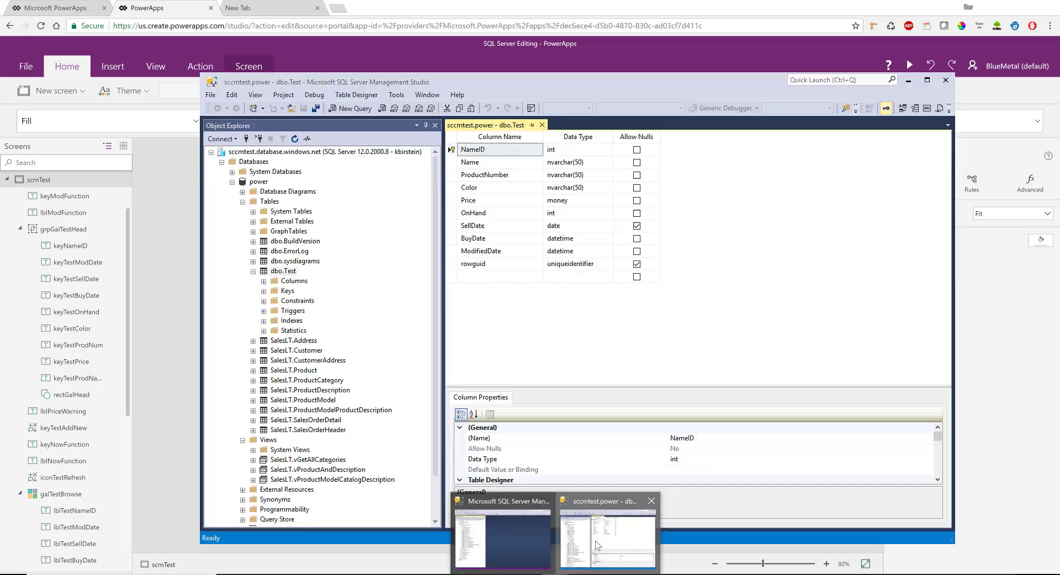
left_click(608, 530)
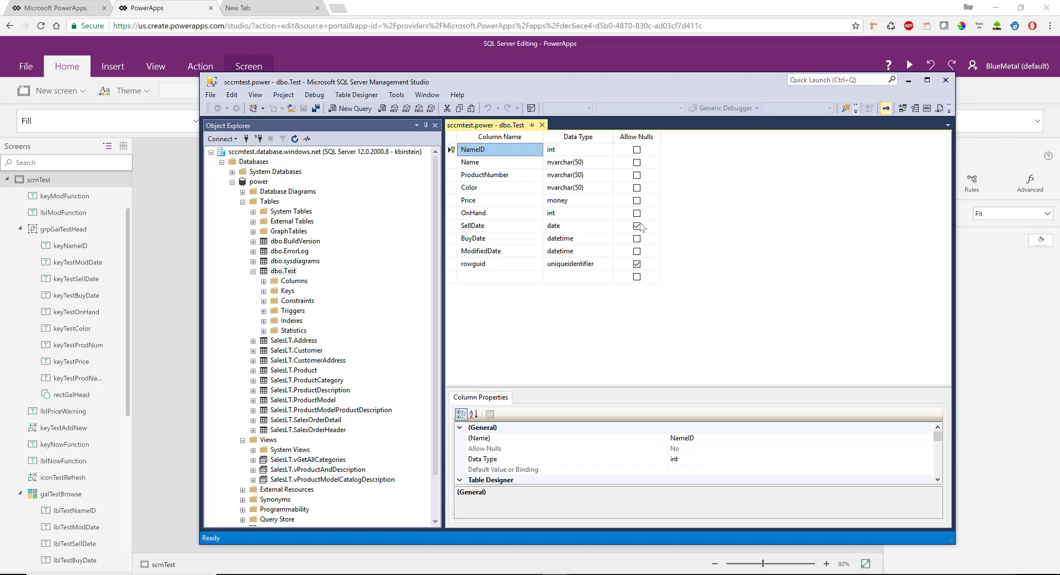
left_click(1032, 366)
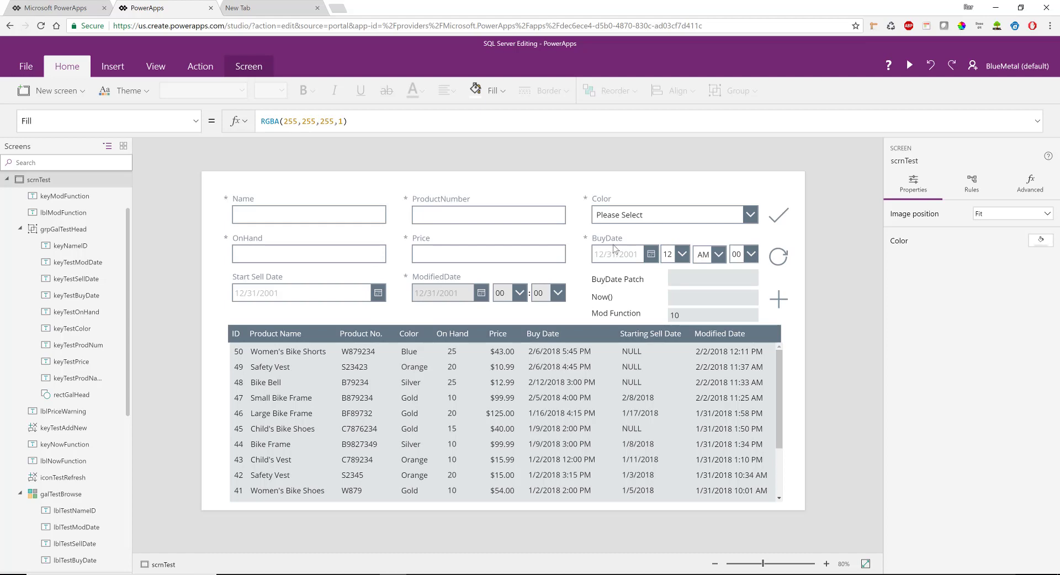
left_click(912, 67)
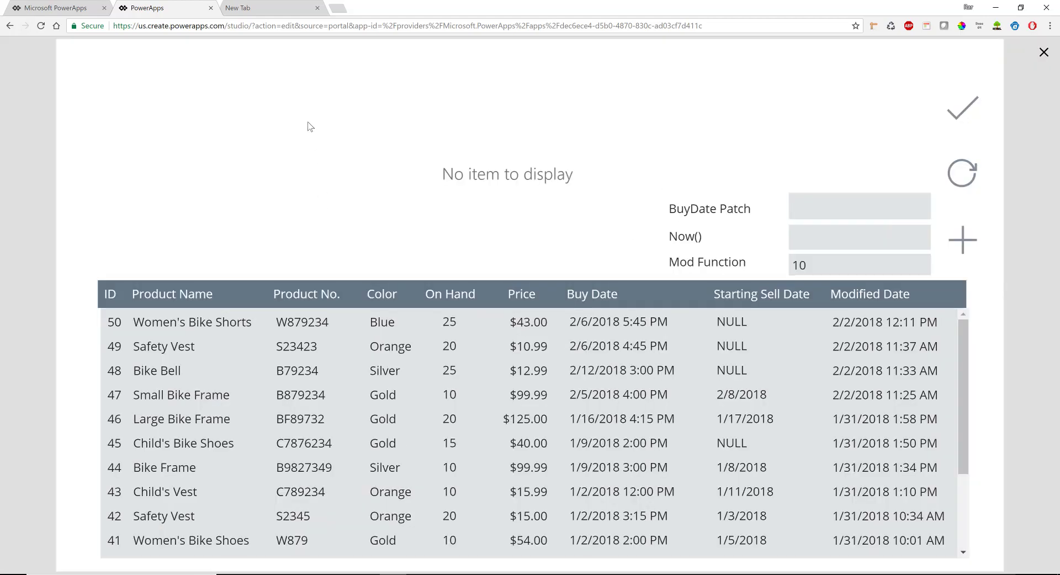
- Start a new record in the preview with Name Women's Shorts and ProductNumber W2345
left_click(962, 240)
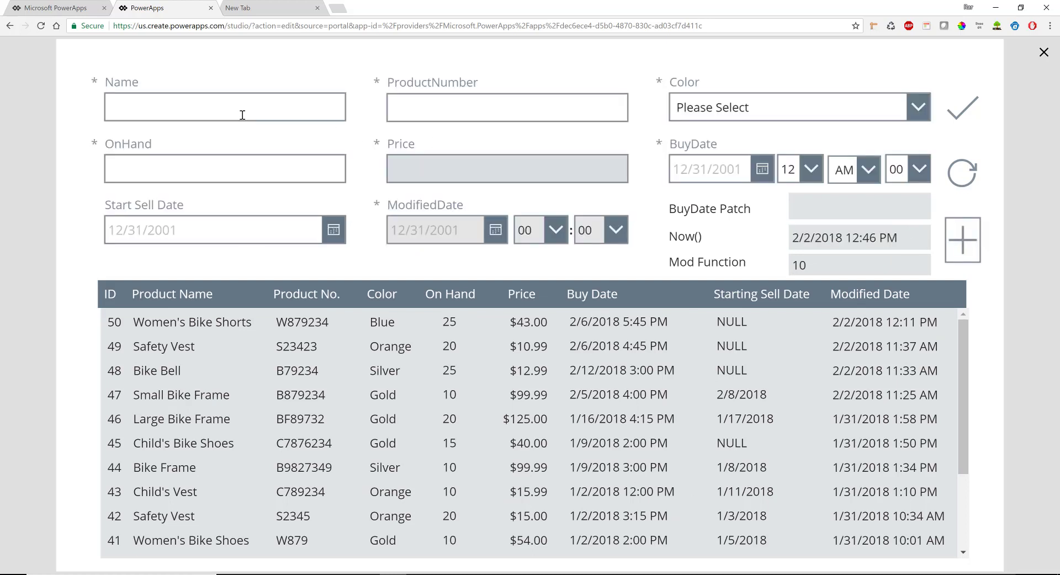
left_click(201, 111)
type("Women")
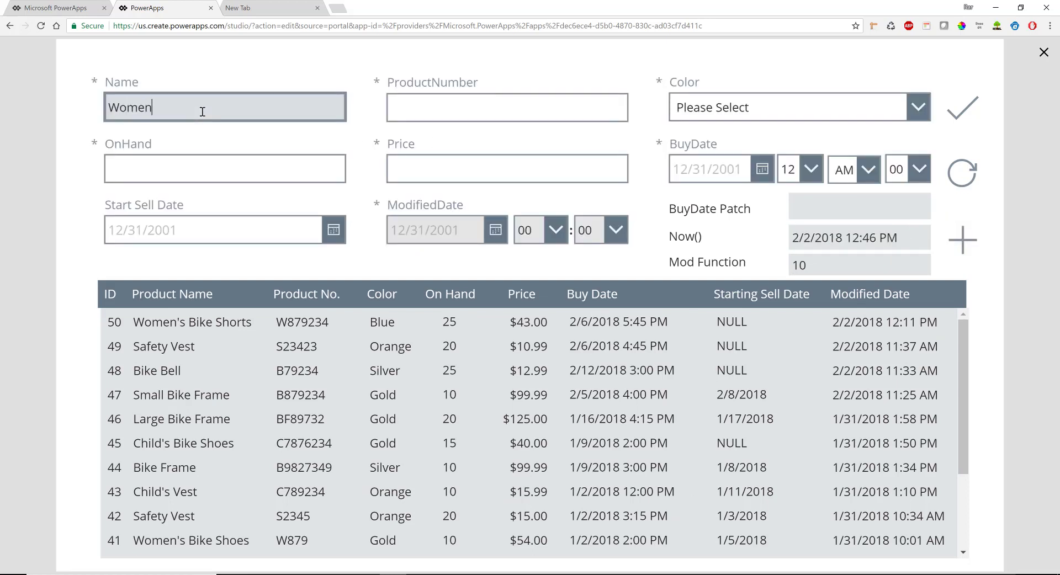
type("'s Shorts")
key("Tab")
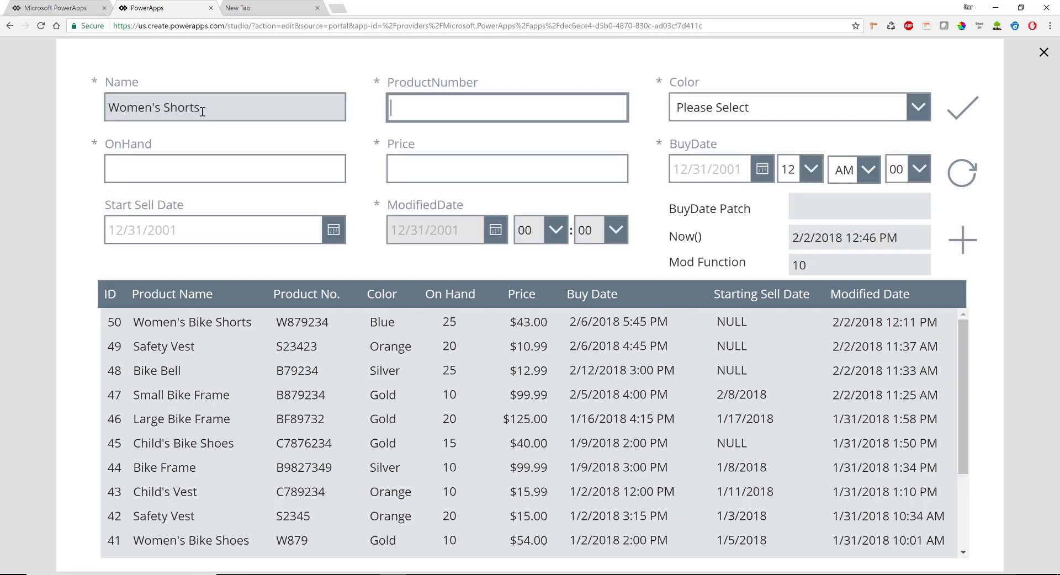
type("W2345")
key("Tab")
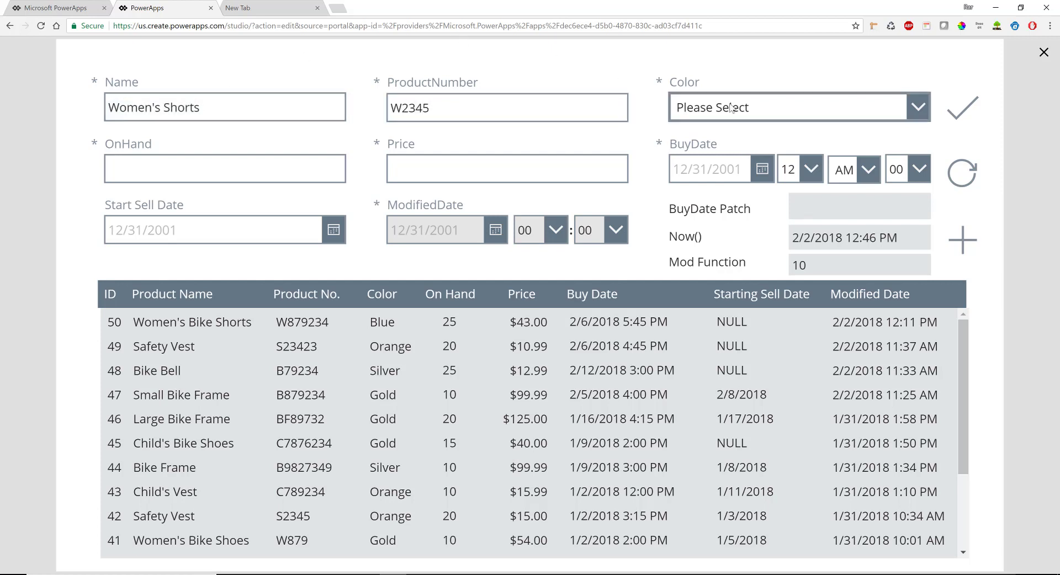
- Set the new record's Color to Gold and OnHand to 10, leaving Price blank
left_click(911, 108)
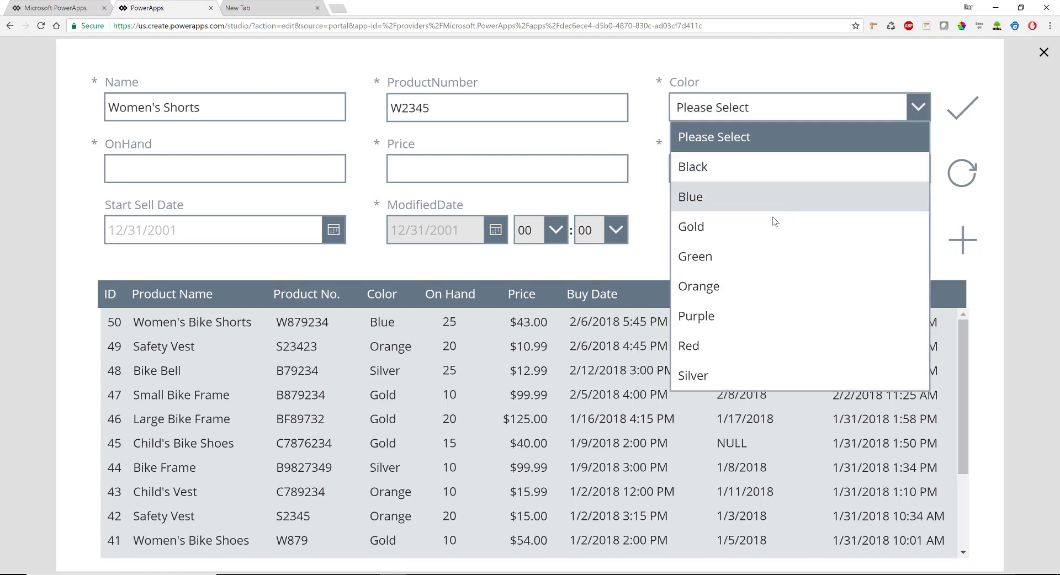
left_click(772, 223)
left_click(174, 163)
type("10")
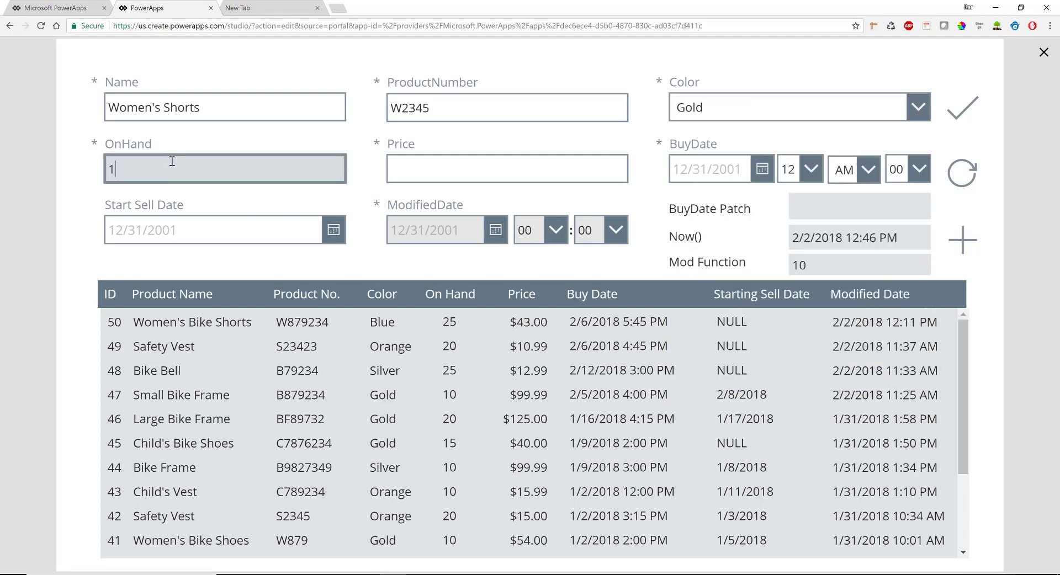
left_click(491, 165)
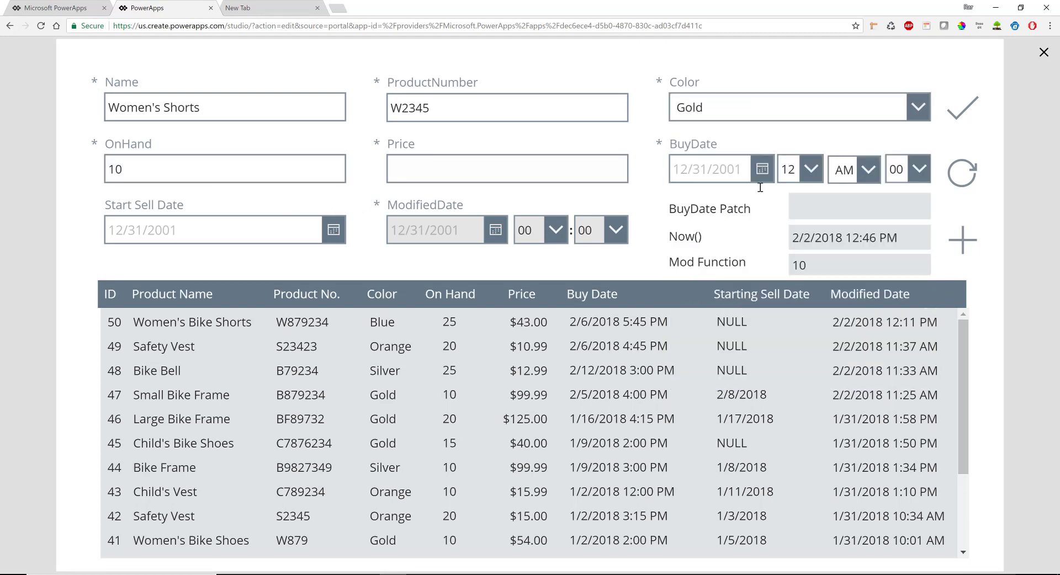
- Set BuyDate to 2/5/2018, try to submit the record without a price, and close the preview
left_click(763, 169)
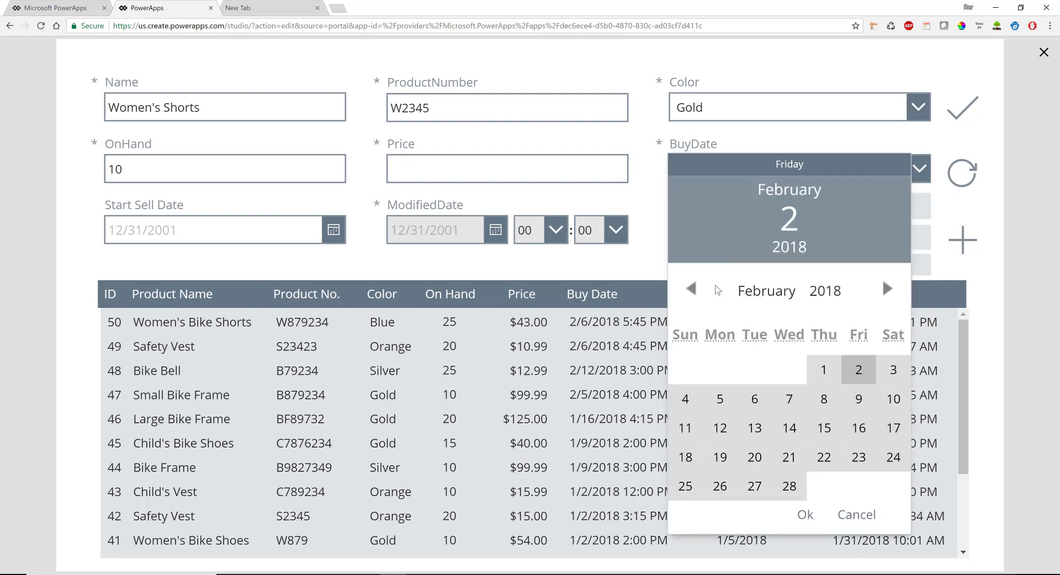
left_click(720, 399)
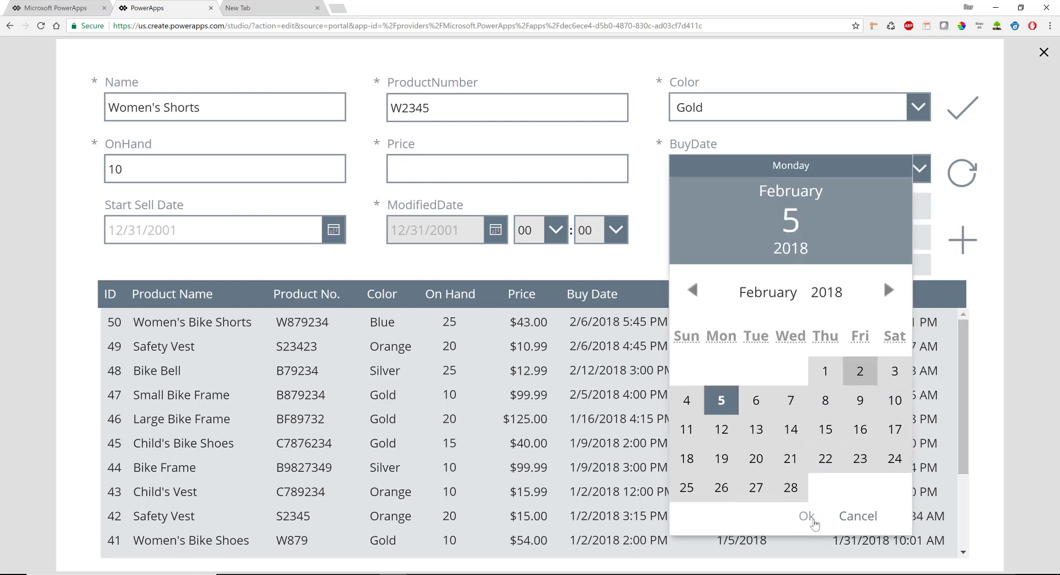
left_click(806, 515)
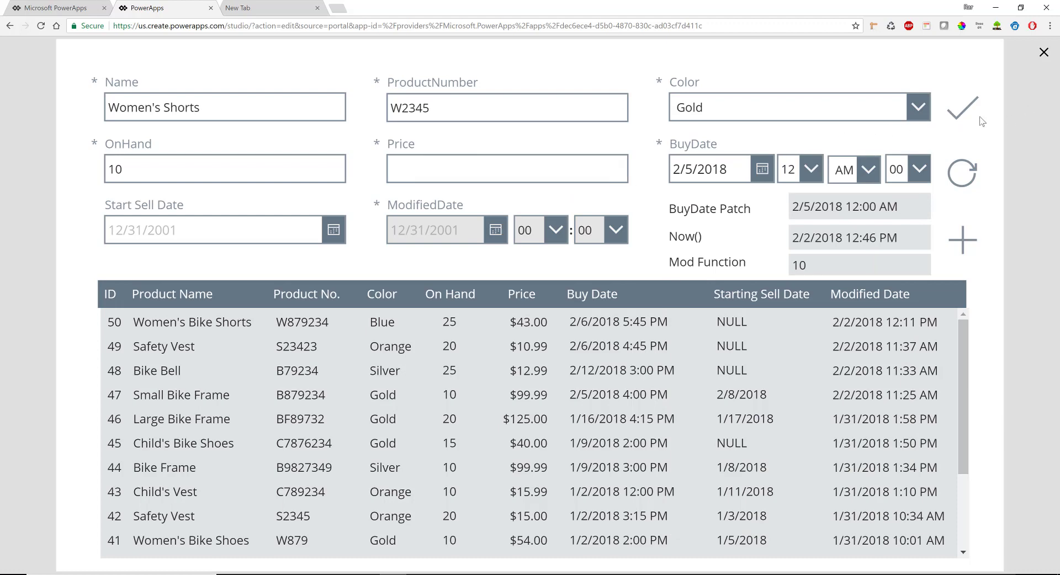
left_click(961, 115)
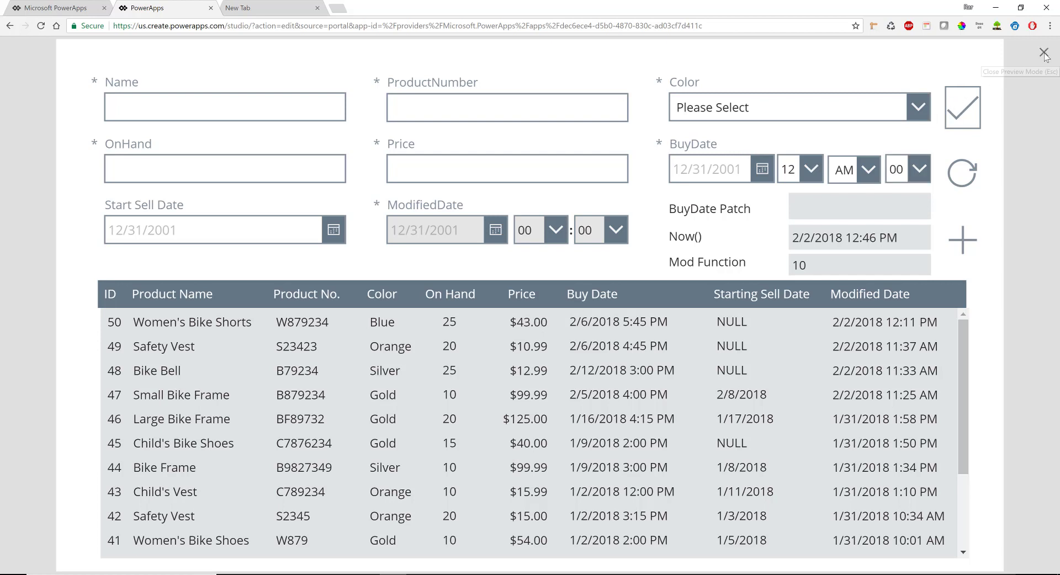
key("Escape")
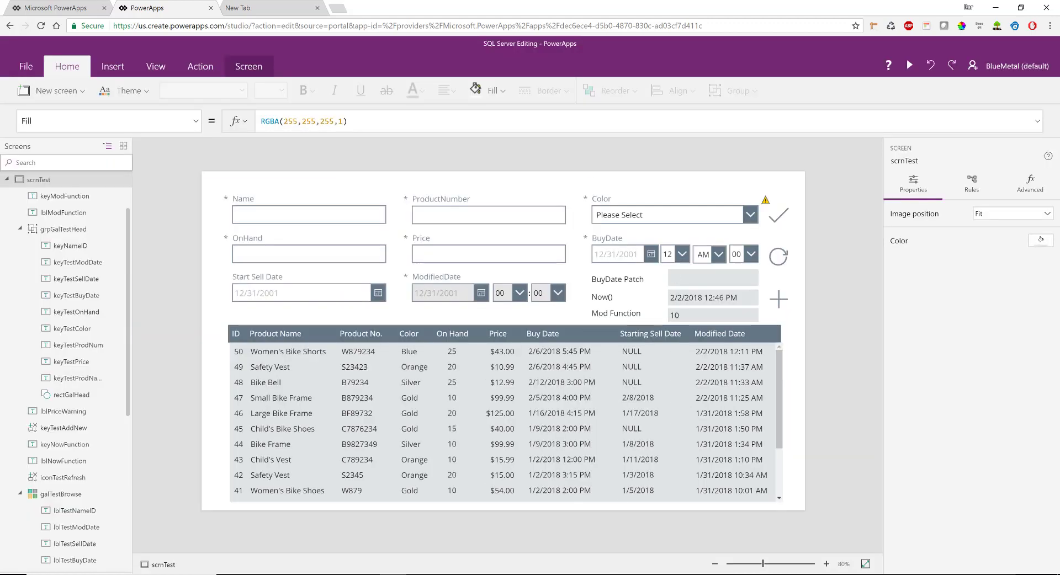
- Review the blank-price check in PATCH Command.txt in Notepad, and show lblPriceWarning's Visible property in PowerApps
left_click(582, 574)
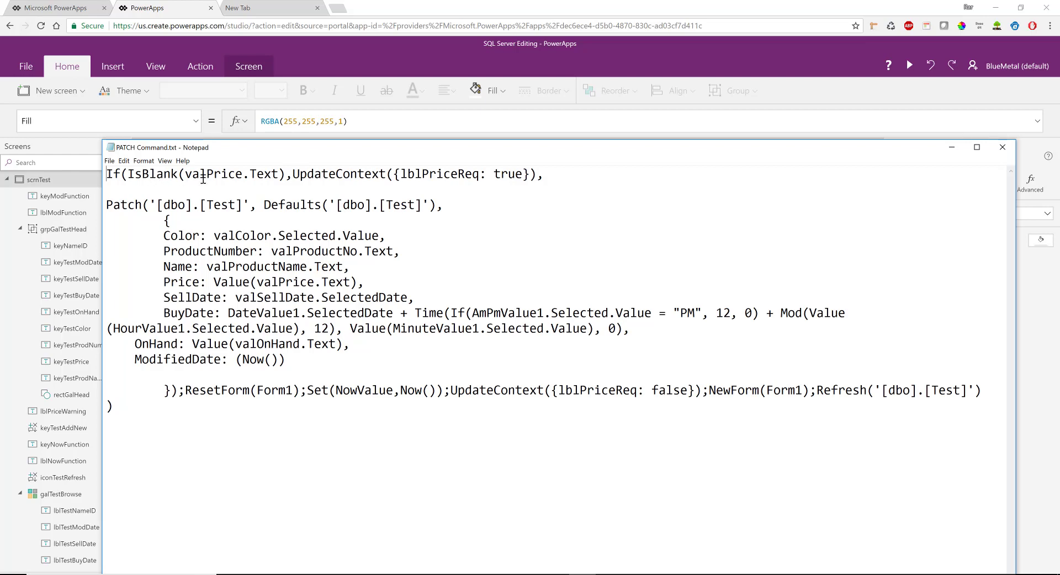
left_click(951, 149)
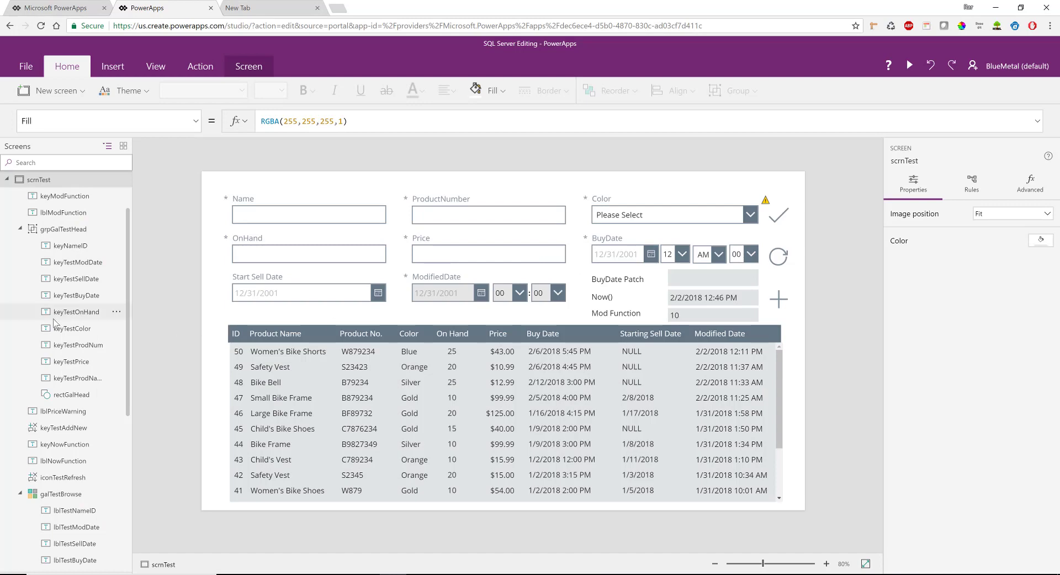
left_click(526, 248)
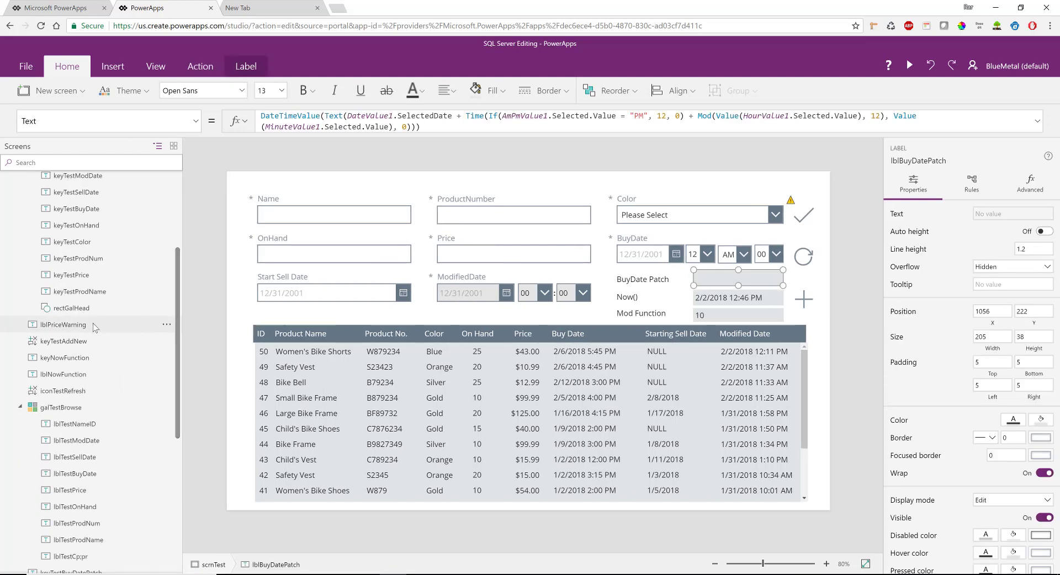
left_click(63, 324)
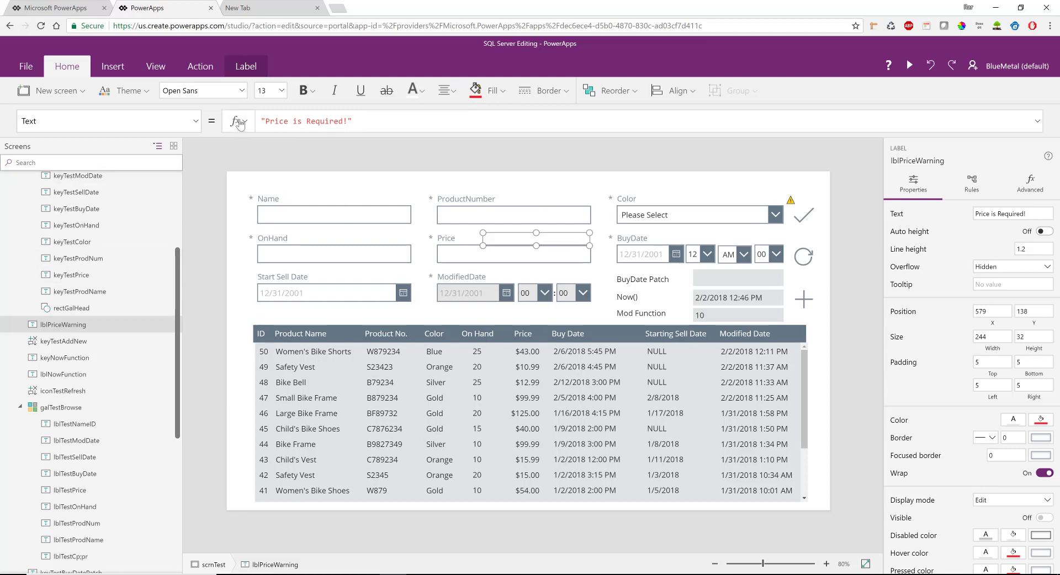
left_click(196, 121)
left_click_drag(196, 174, 185, 325)
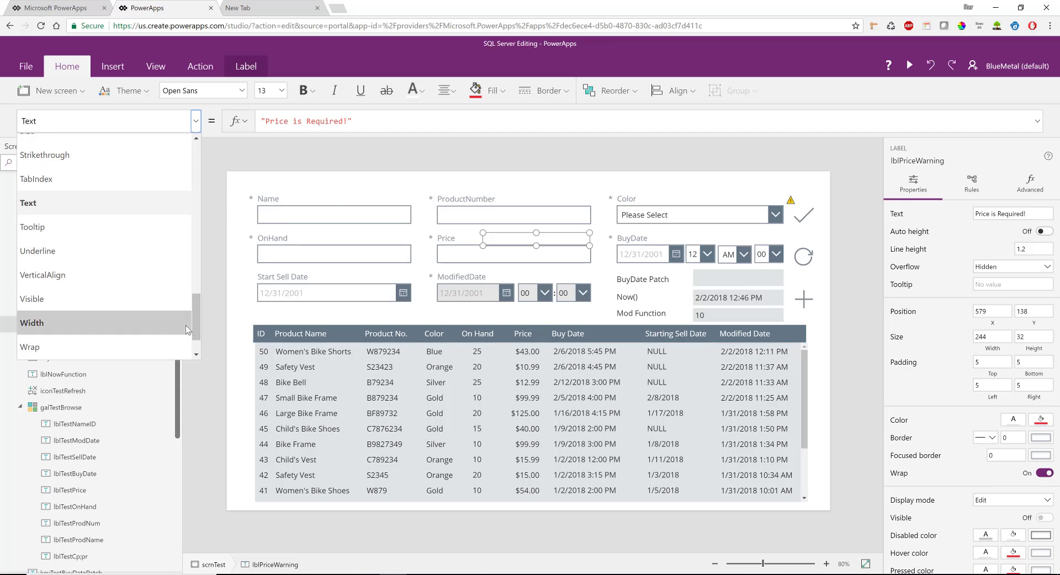
left_click(144, 299)
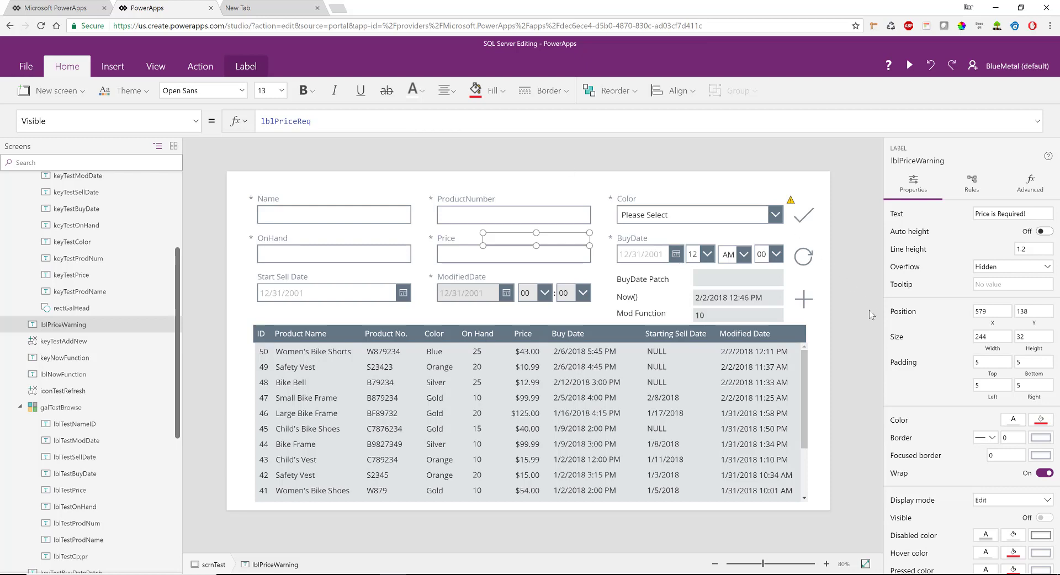
- Examine the add icon's OnSelect formula and the warning flagged on the check mark icon
left_click(808, 304)
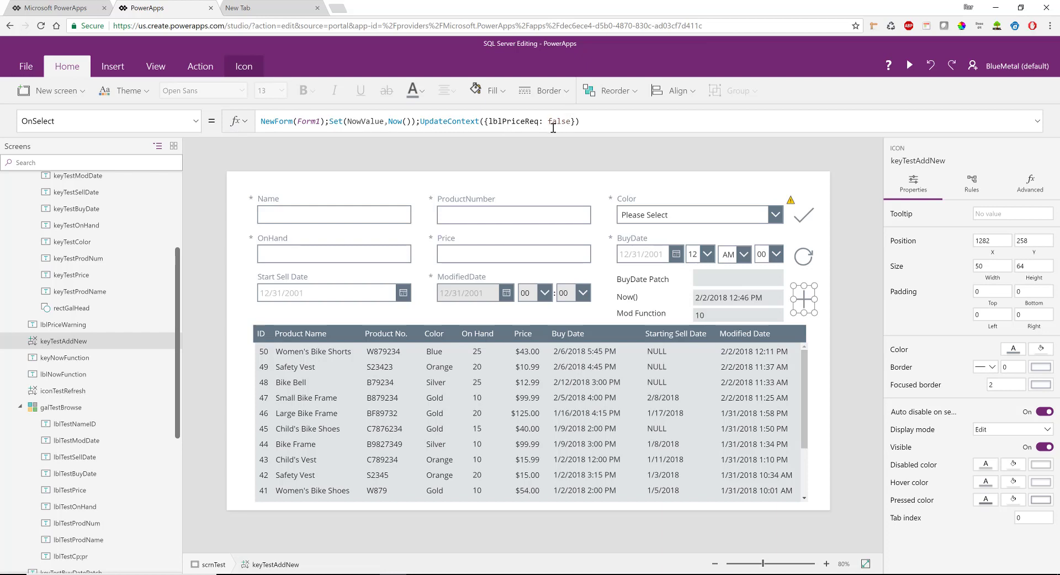
left_click(723, 191)
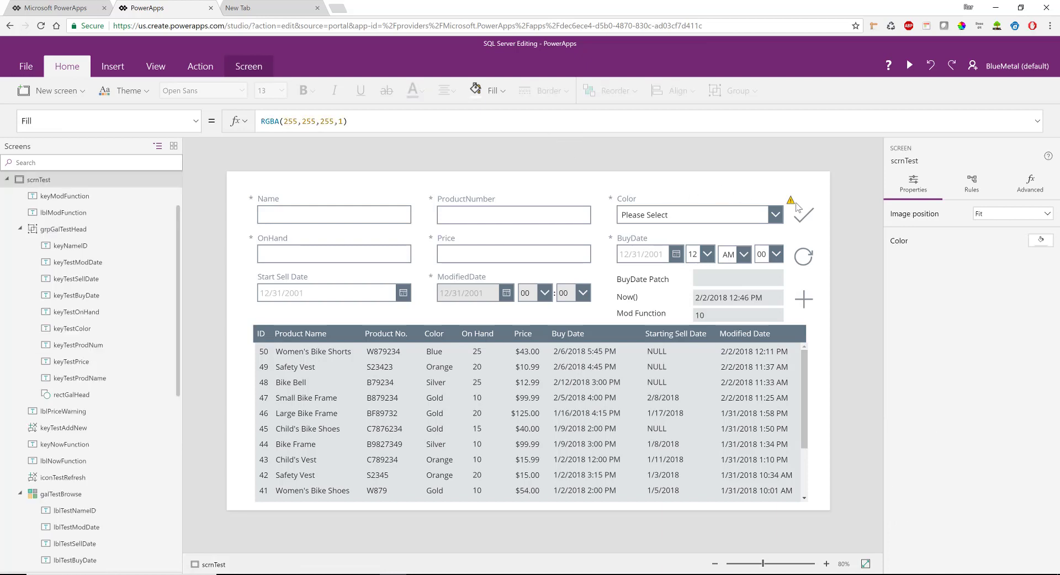
mouse_move(793, 204)
- Copy the full formula from PATCH Command.txt in Notepad into iconTestPatch's OnSelect property in PowerApps, and check it expanded
left_click(582, 574)
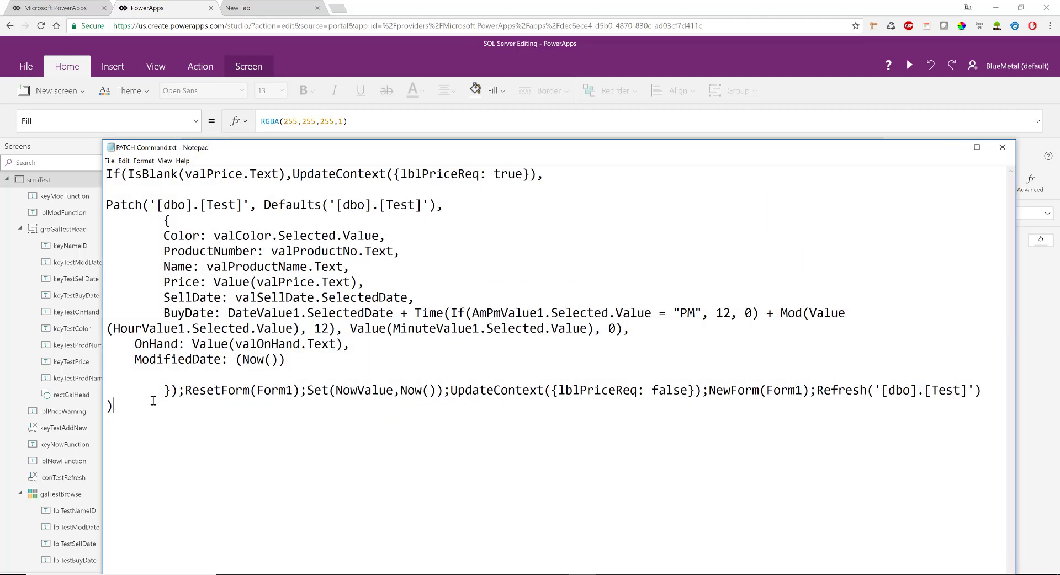
left_click_drag(154, 400, 72, 149)
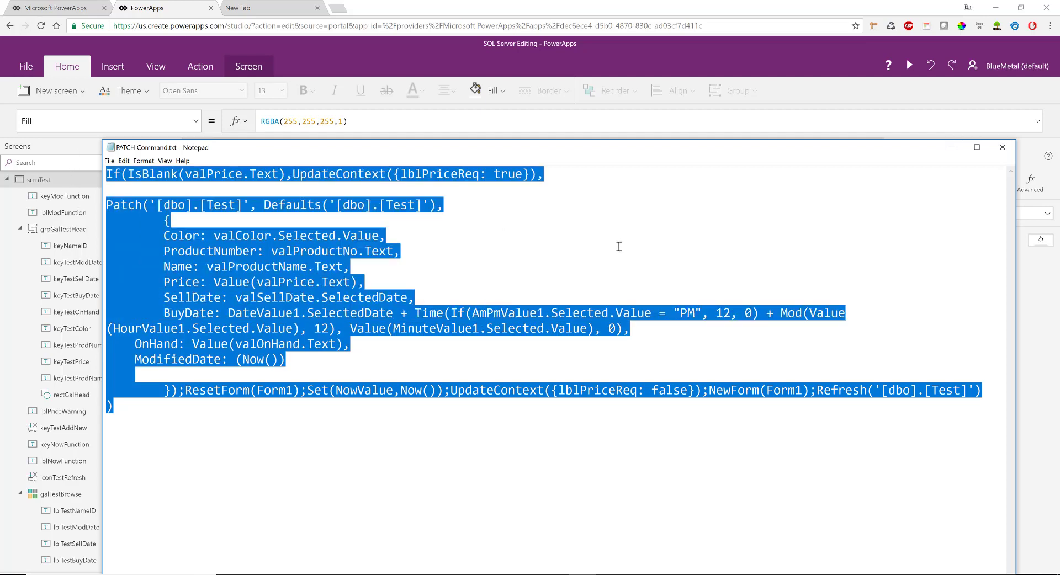
left_click(967, 119)
left_click(1038, 121)
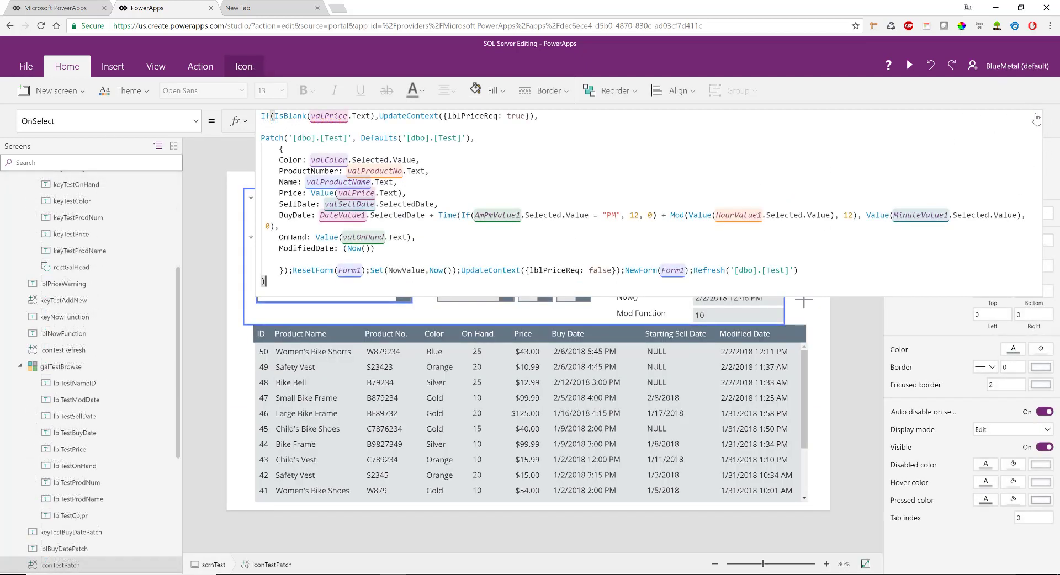
left_click(1036, 119)
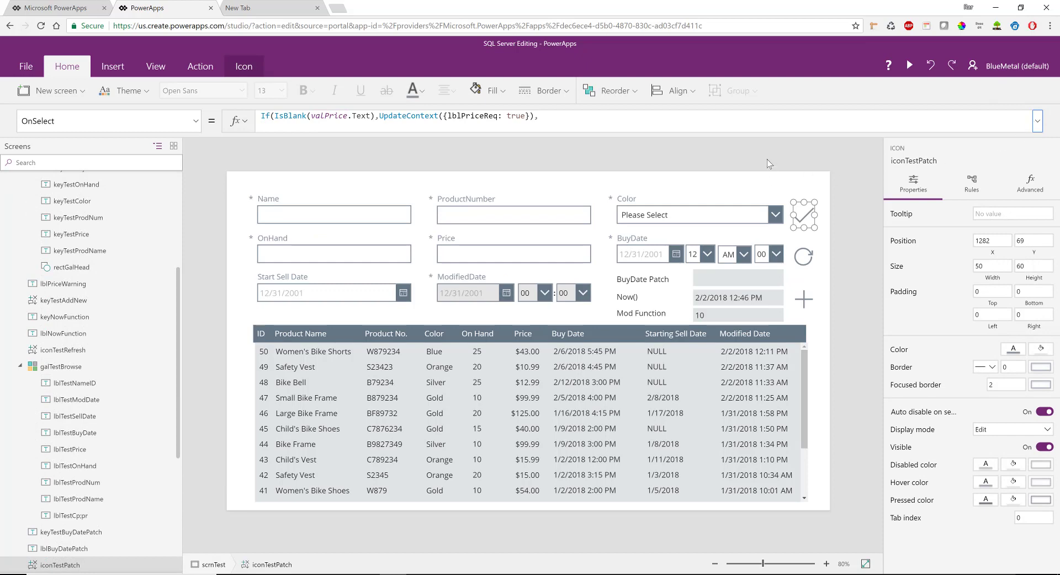
left_click(827, 139)
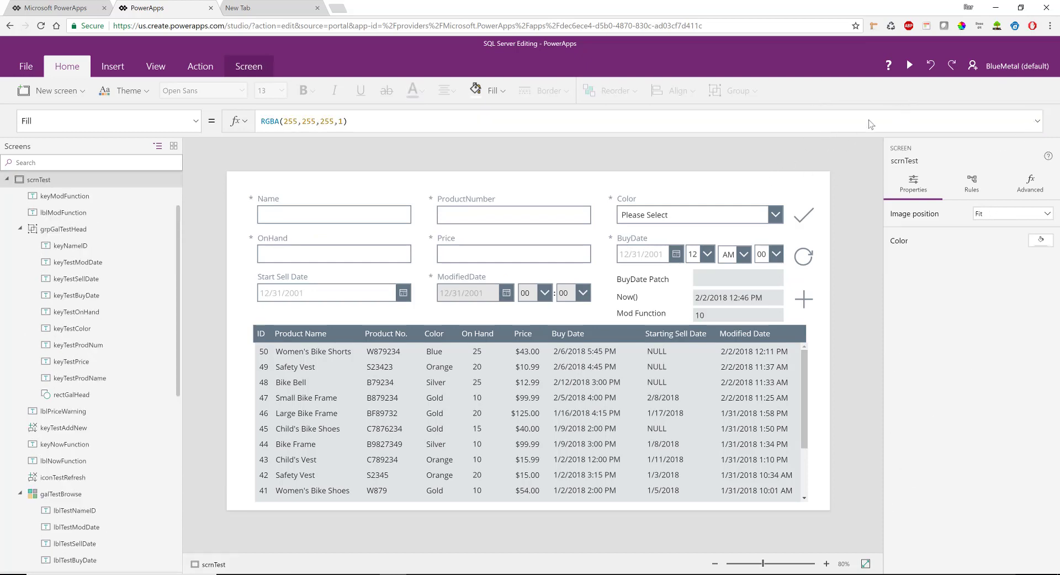
- Preview scrnTest and enter Child's Shoes, ProductNumber C778324, Color Green and OnHand 10, keeping Price empty
left_click(908, 69)
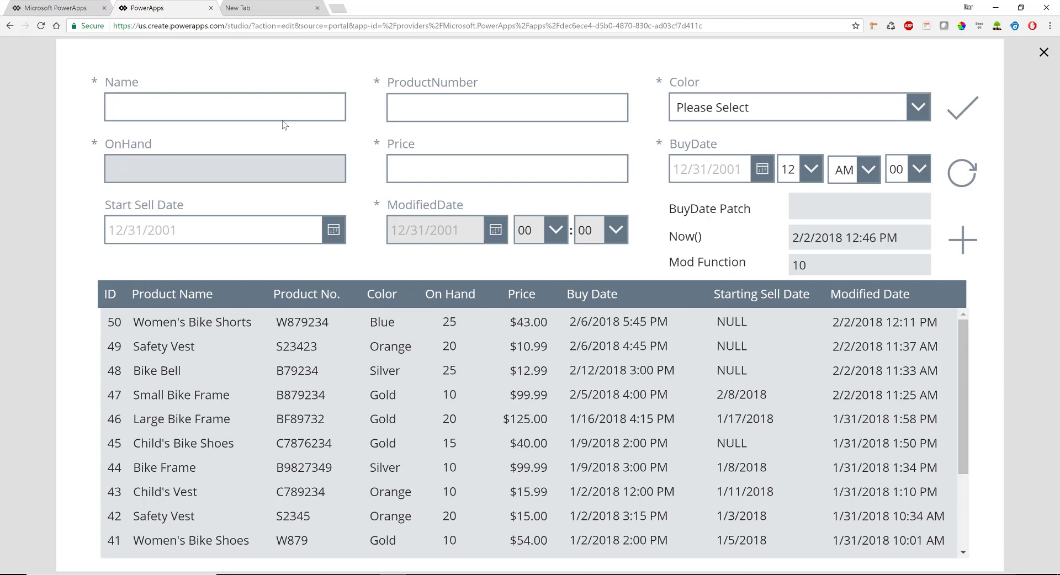
left_click(280, 109)
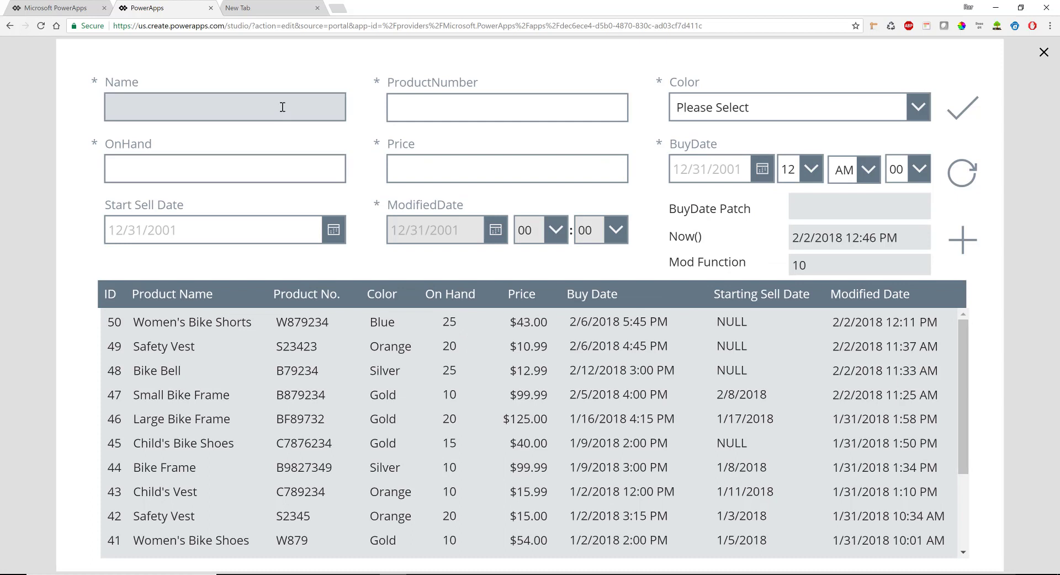
type("Child's Shoes")
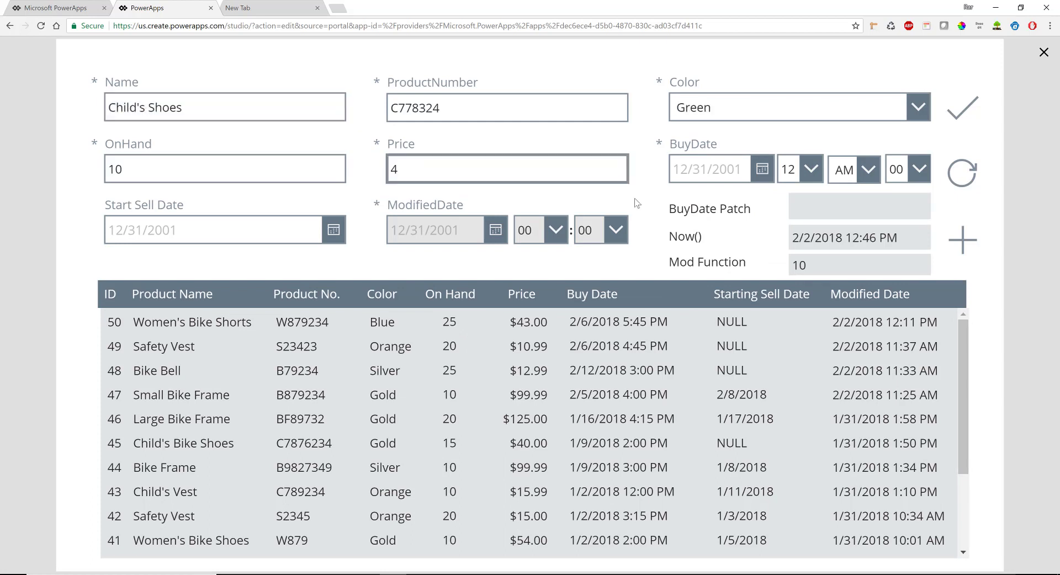
key("BackSpace")
- Set the Child's Shoes record's BuyDate to 2/12/2018 and try to submit it without a price
left_click(763, 169)
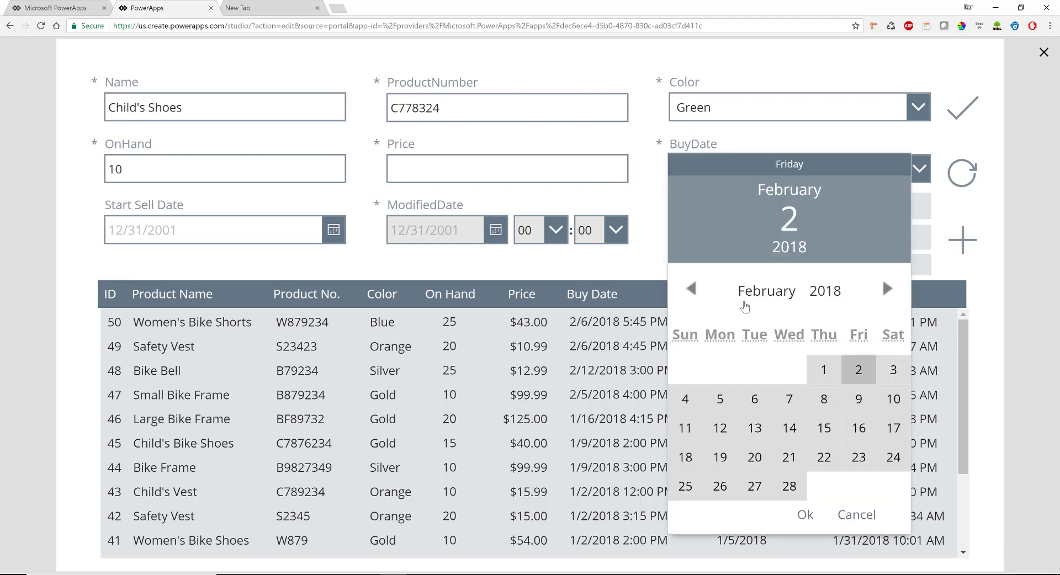
left_click(722, 430)
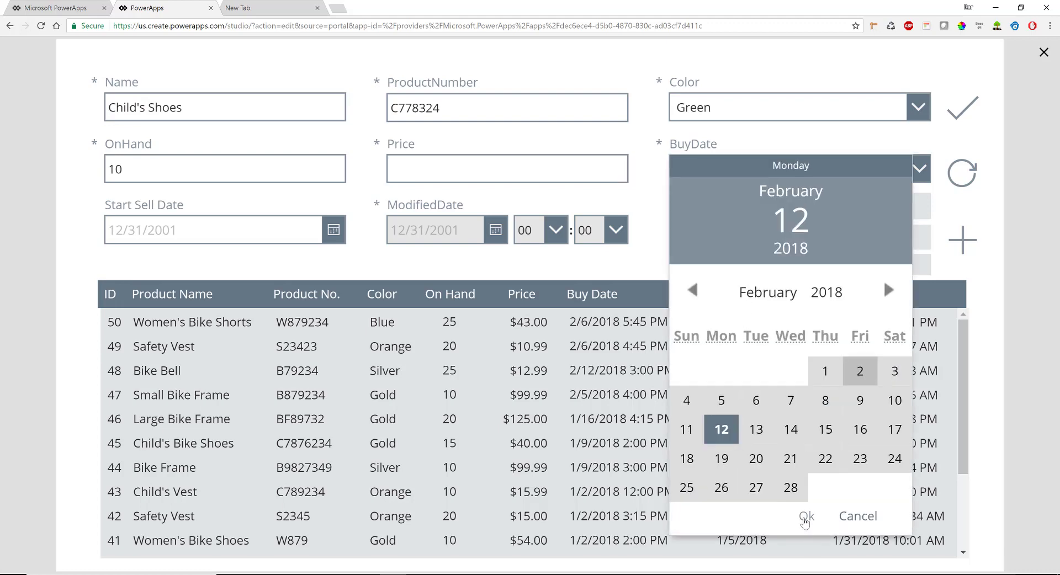
left_click(807, 517)
left_click(967, 122)
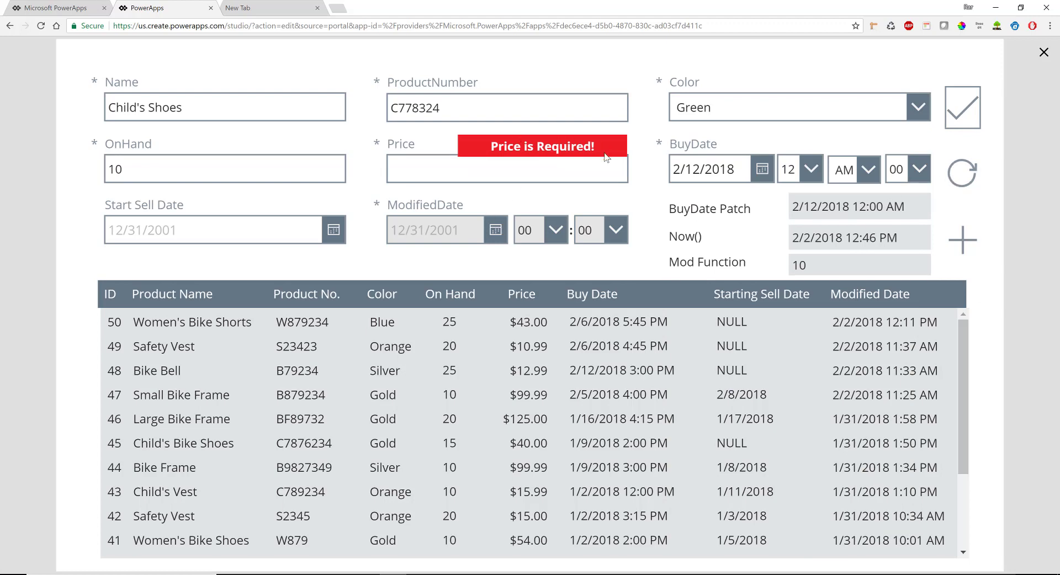
- Enter a Price of 45 for Child's Shoes and submit the record
left_click(587, 168)
type("45")
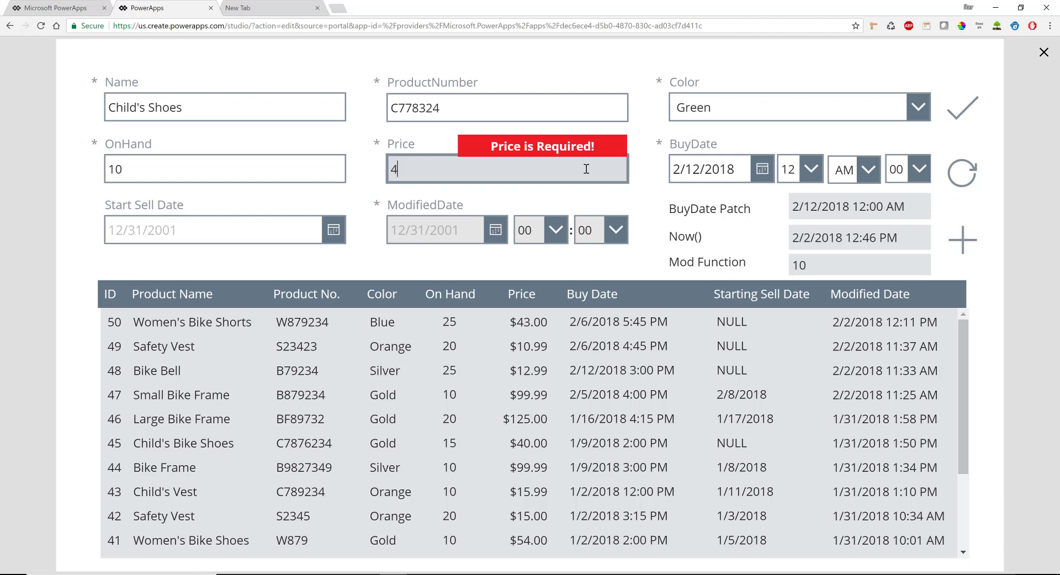
left_click(968, 110)
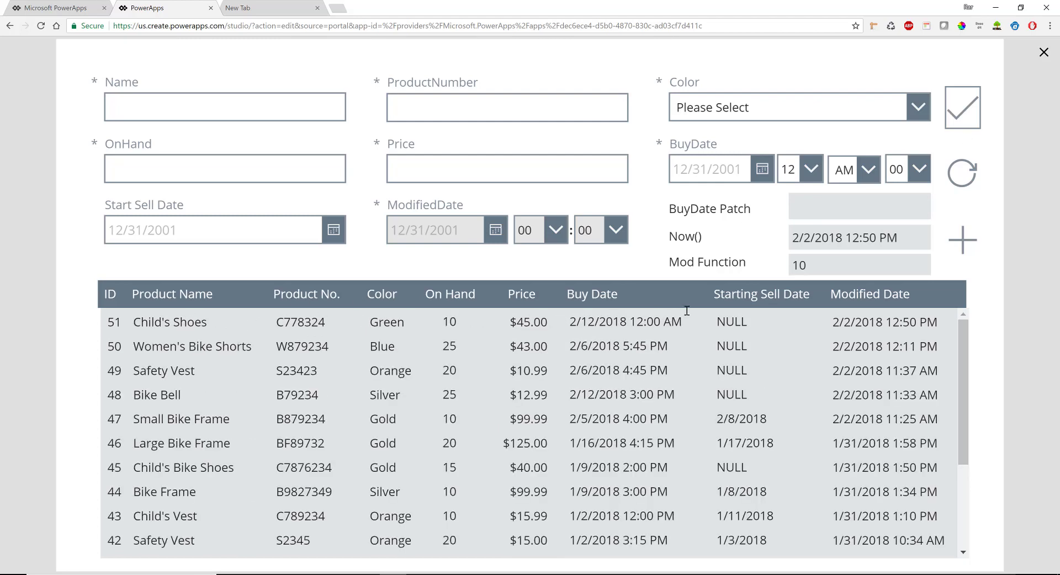
- Close the preview, switch to SQL Server Management Studio and examine the ModifiedDate and rowguid columns in the dbo.Test table design
left_click(1043, 53)
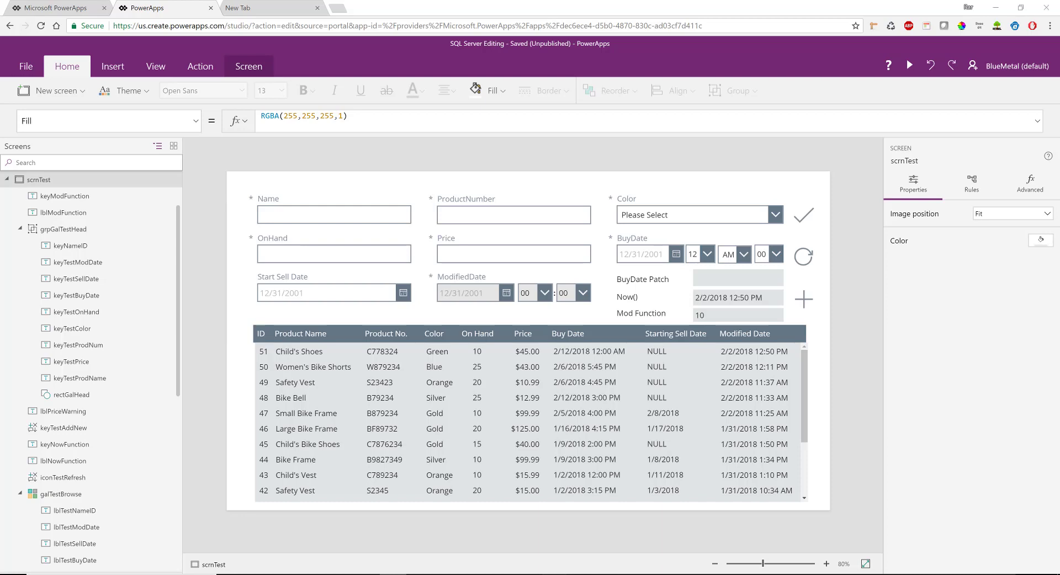
mouse_move(557, 574)
left_click(590, 553)
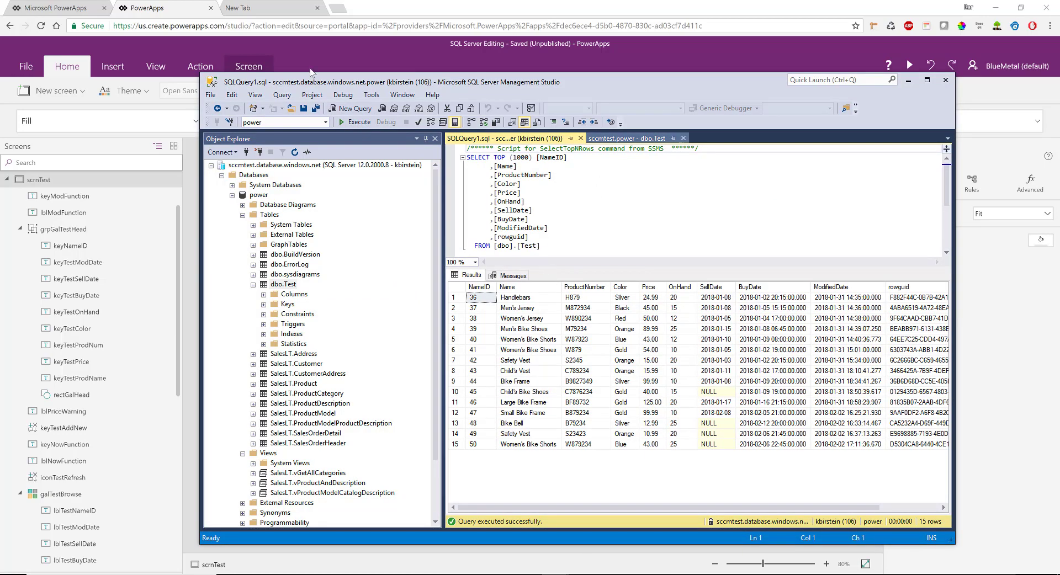
left_click(621, 138)
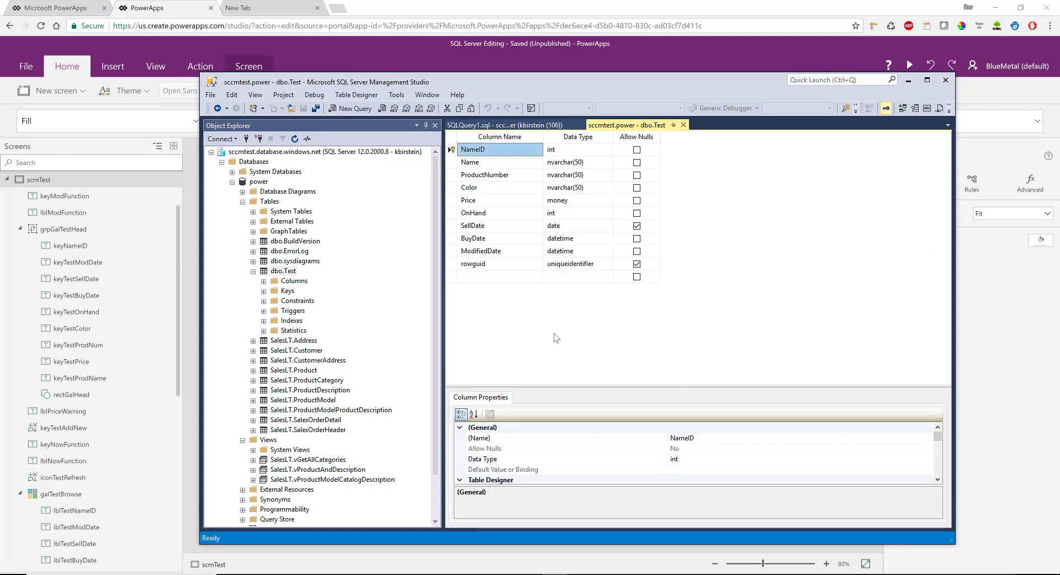
left_click(506, 266)
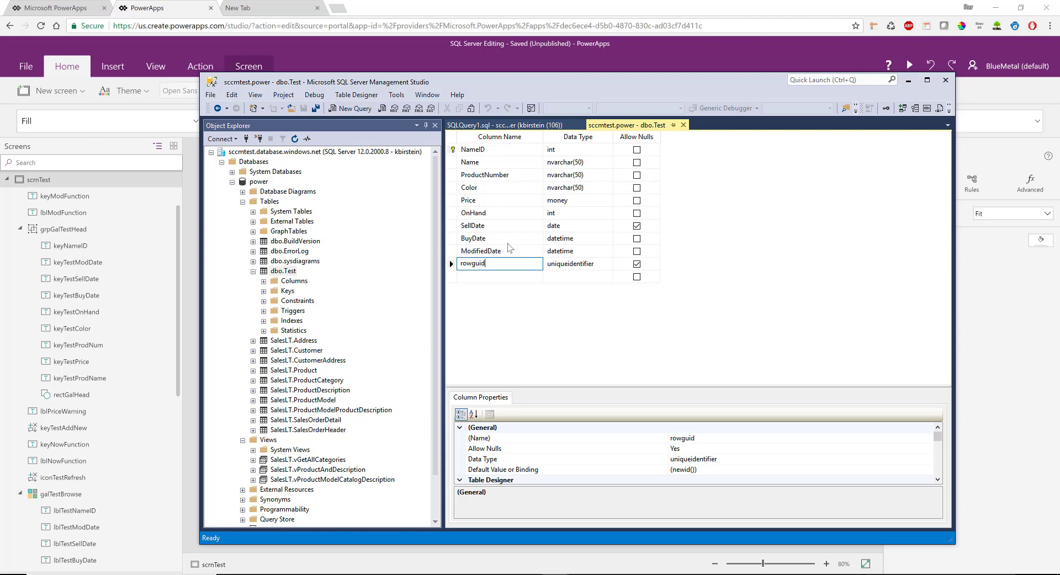
left_click(508, 252)
left_click(510, 266)
left_click(189, 362)
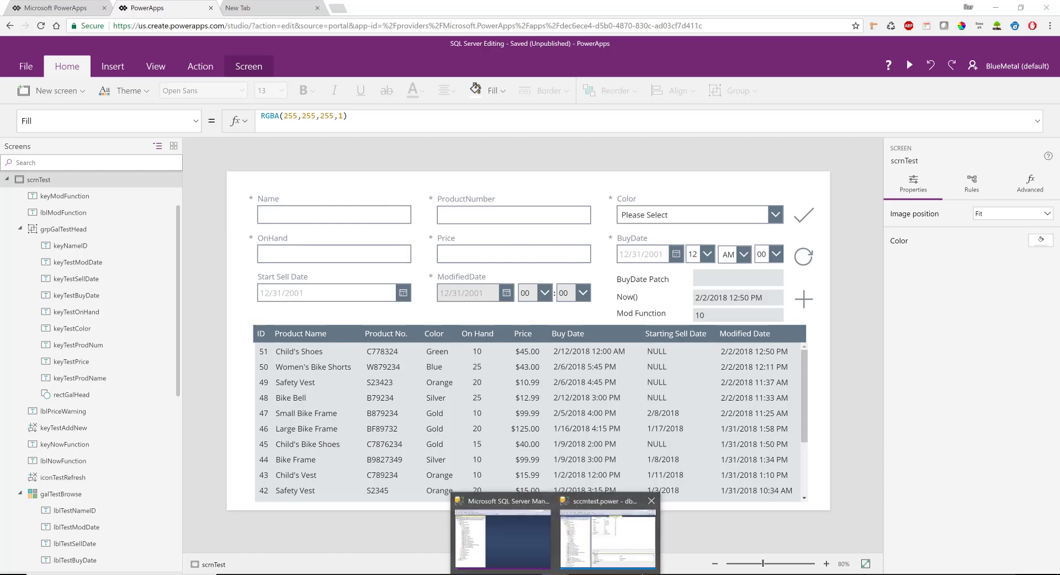
- Examine the rowguid values in the dbo.Test query results in SQL Server Management Studio, and revisit the column's design properties
left_click(602, 525)
left_click(504, 125)
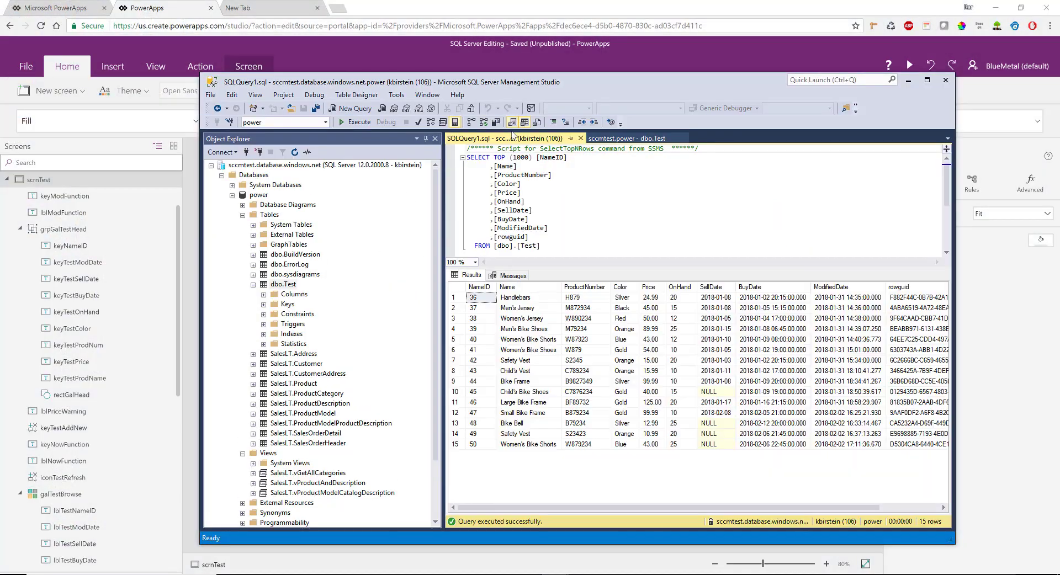
left_click_drag(730, 508, 806, 509)
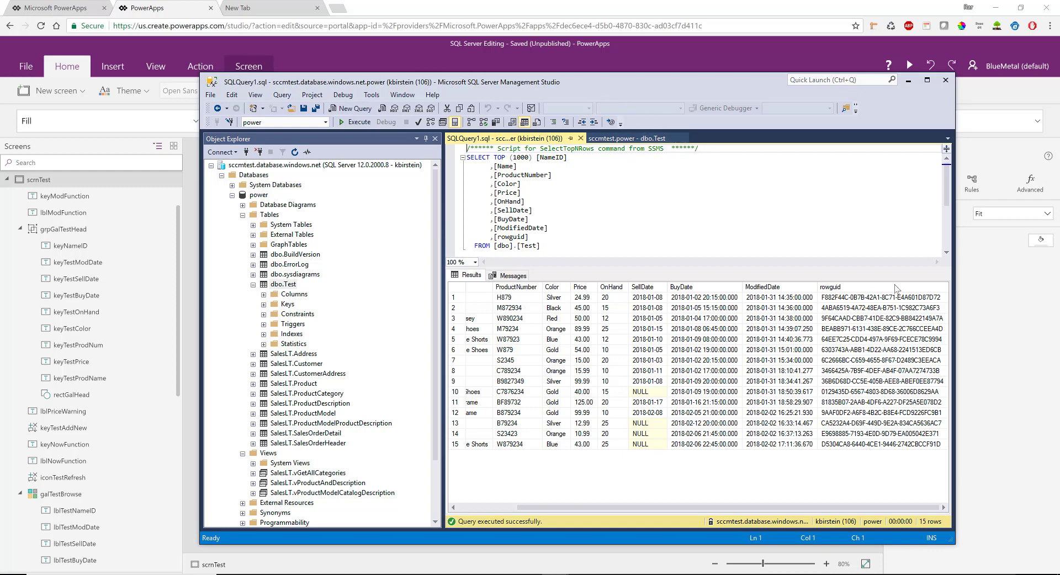
left_click(982, 328)
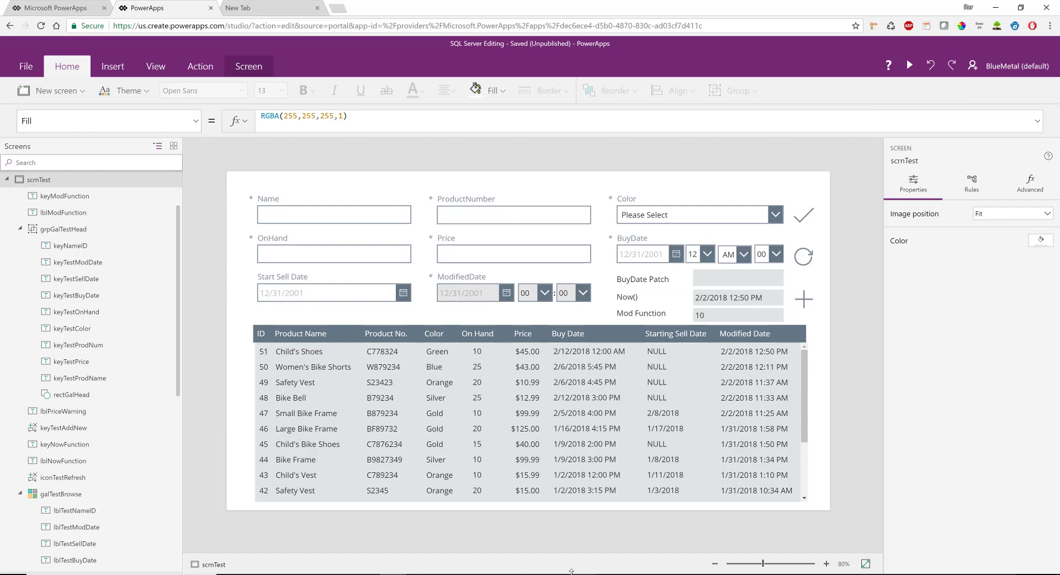
left_click(604, 537)
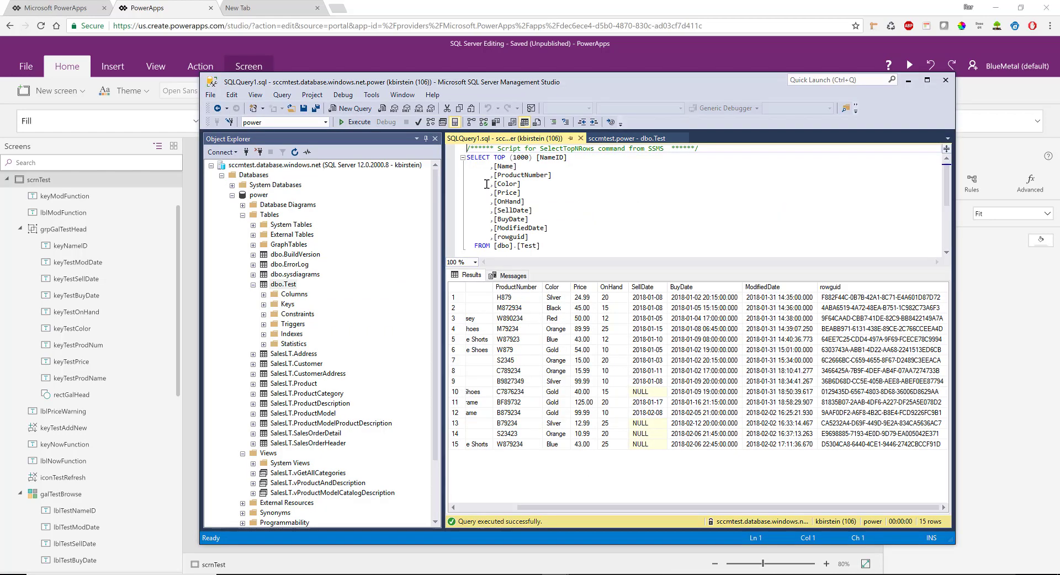
left_click(622, 138)
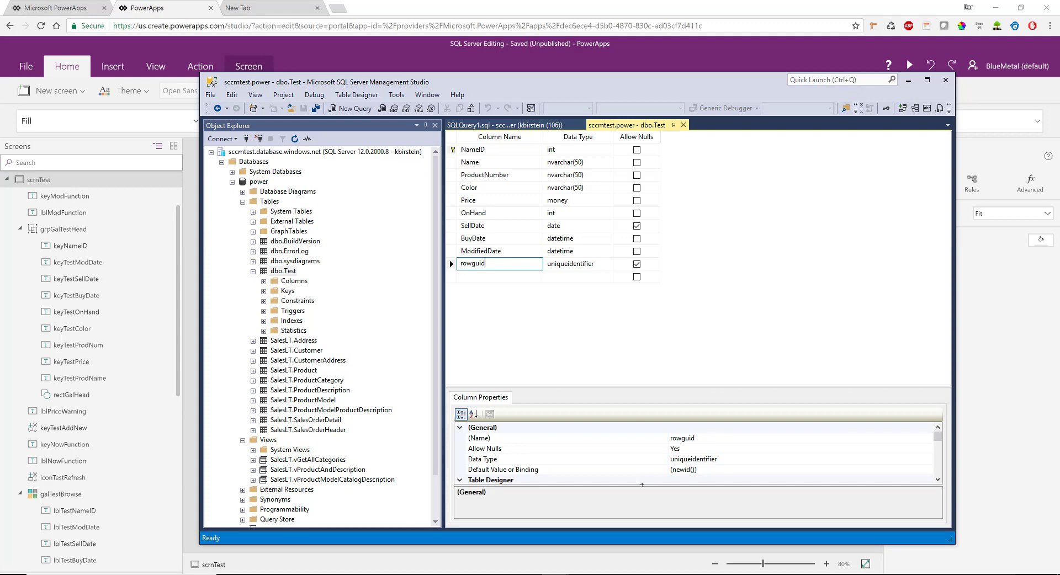
left_click(600, 558)
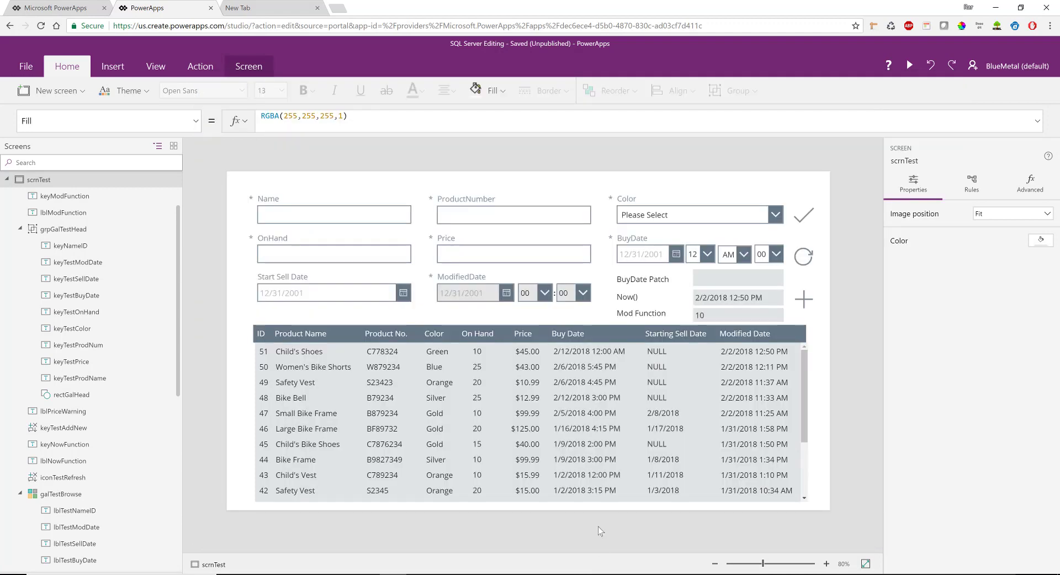
- Review how iconTestPatch's OnSelect formula sets ModifiedDate in PowerApps, and collapse the formula view
left_click(475, 296)
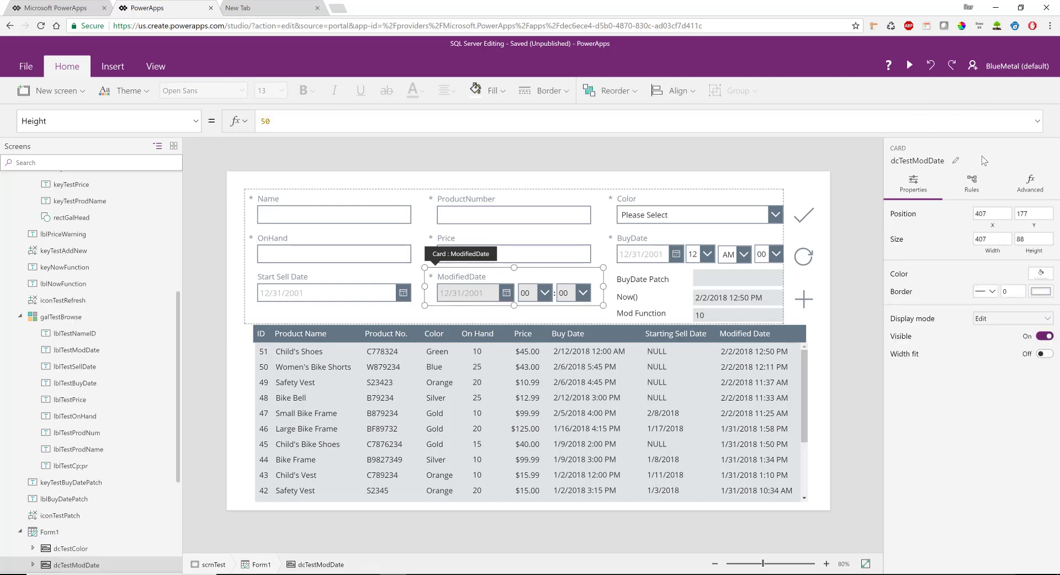
left_click(805, 216)
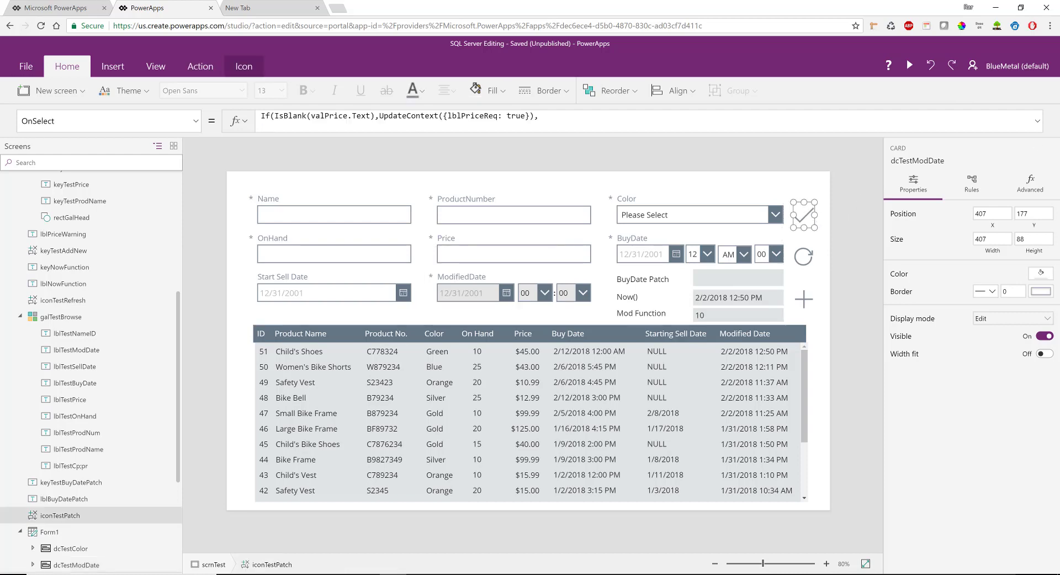
left_click(1038, 123)
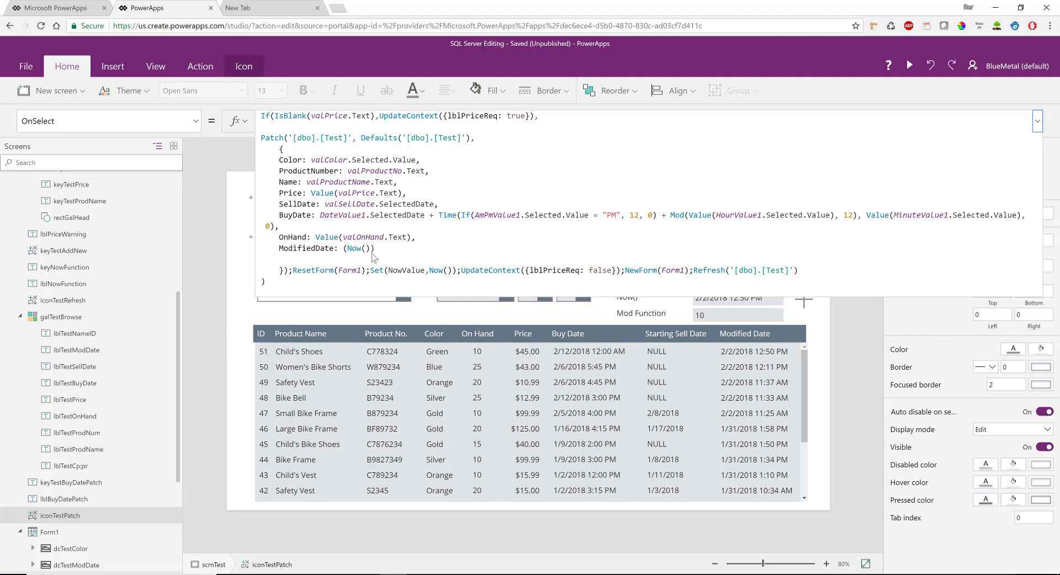
left_click(434, 321)
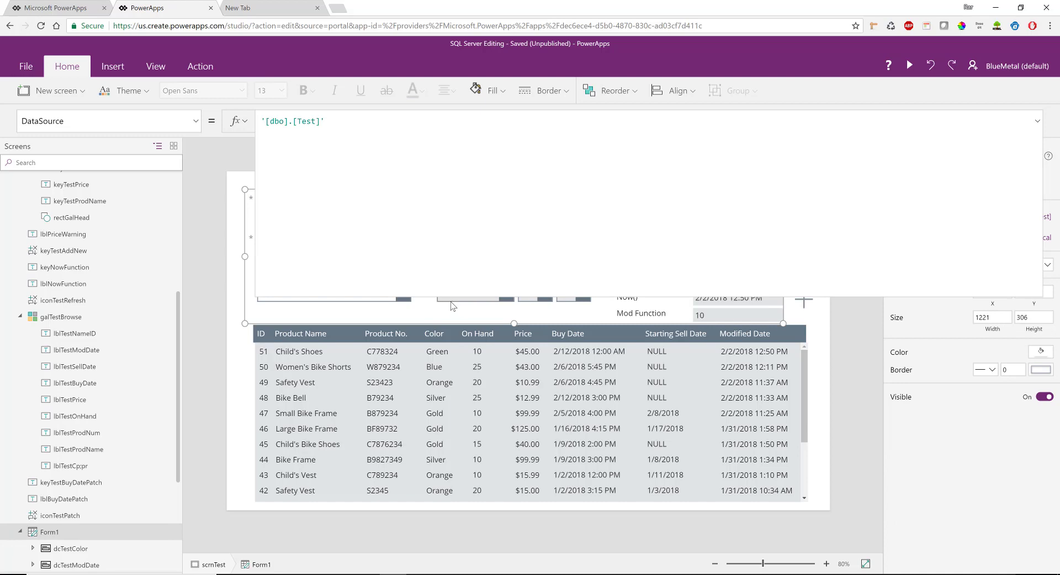
left_click(1037, 122)
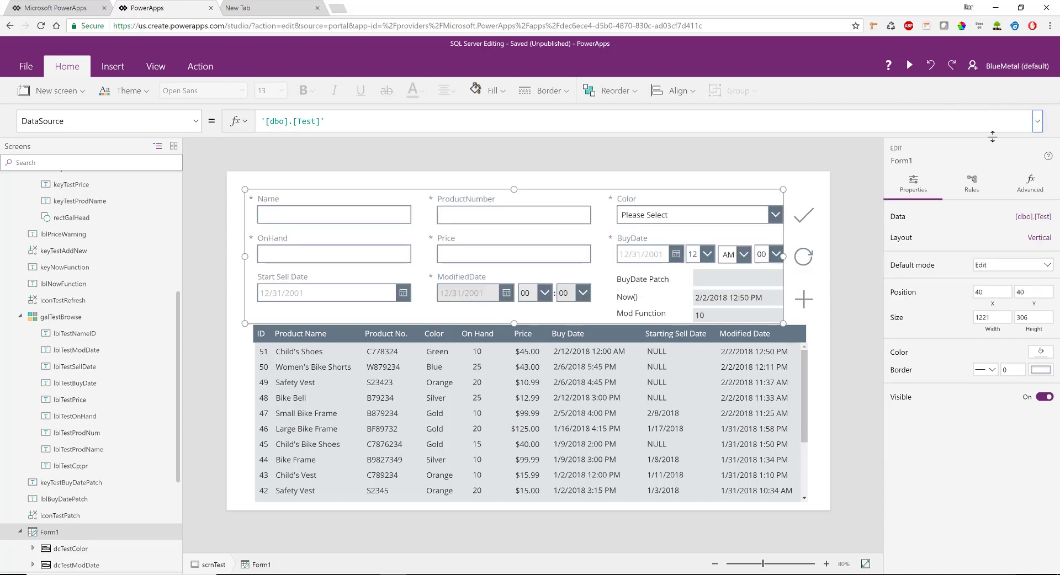
- Try to show the Update property of the ModifiedDate card
left_click(511, 270)
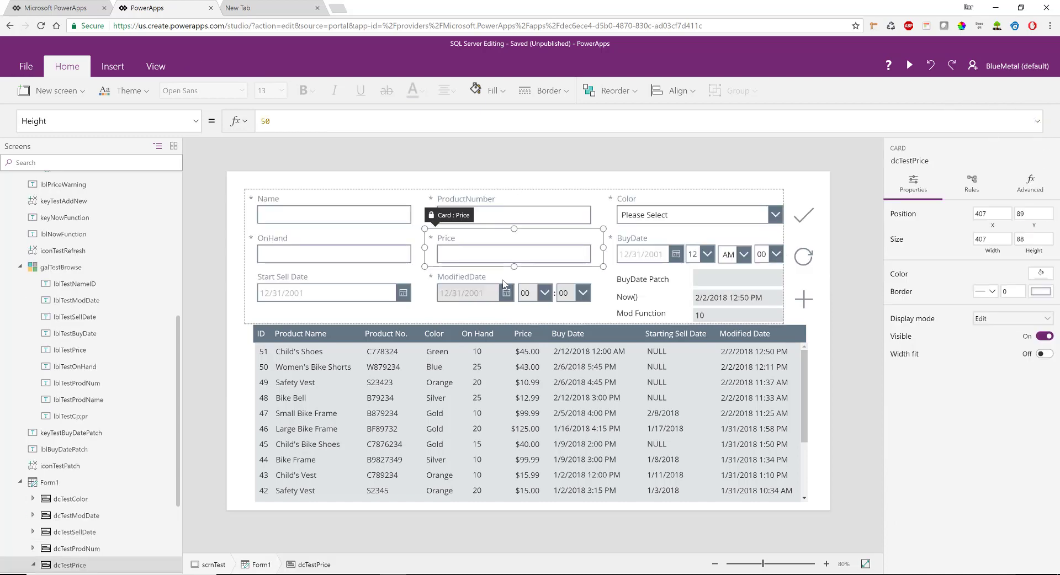
left_click(504, 282)
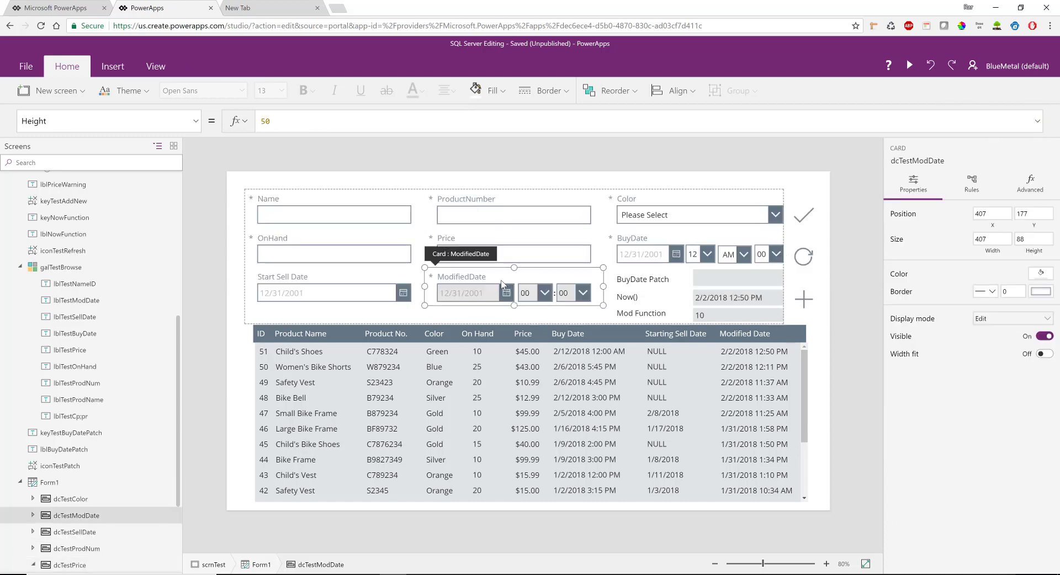
left_click(195, 121)
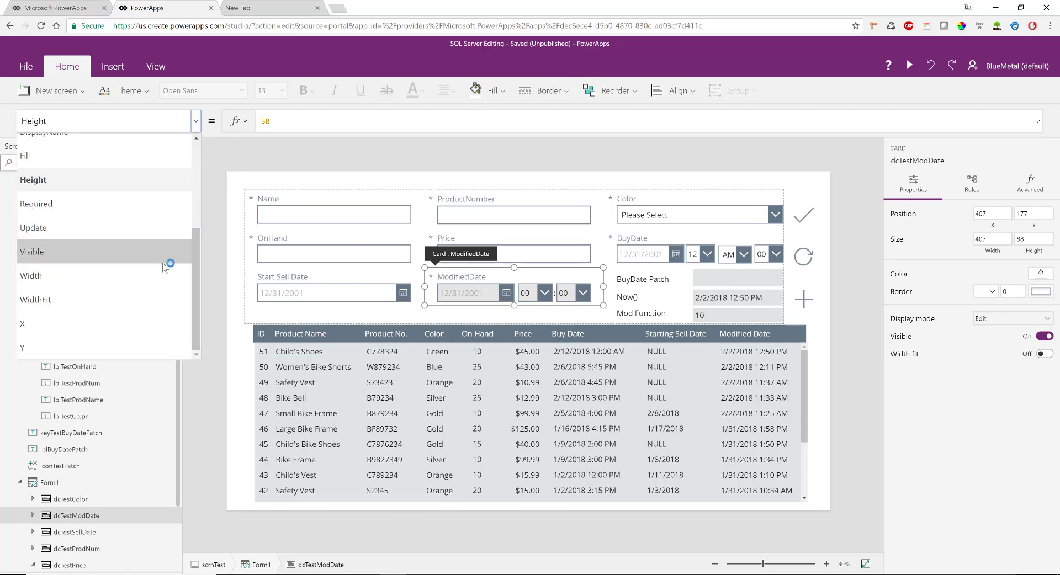
left_click(155, 227)
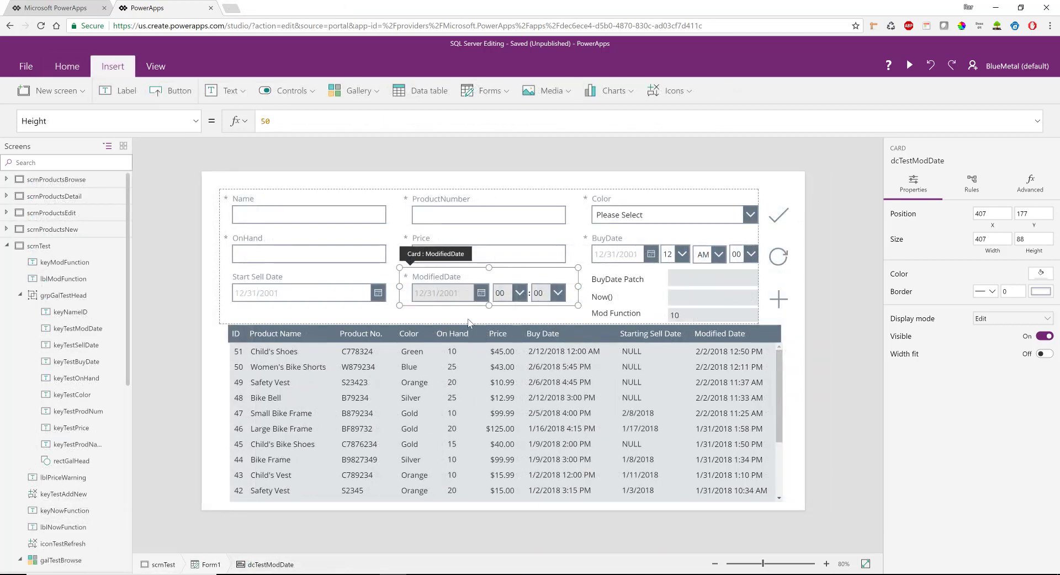
- Collapse scrnTest's control tree and add a blank screen to the app
left_click(7, 247)
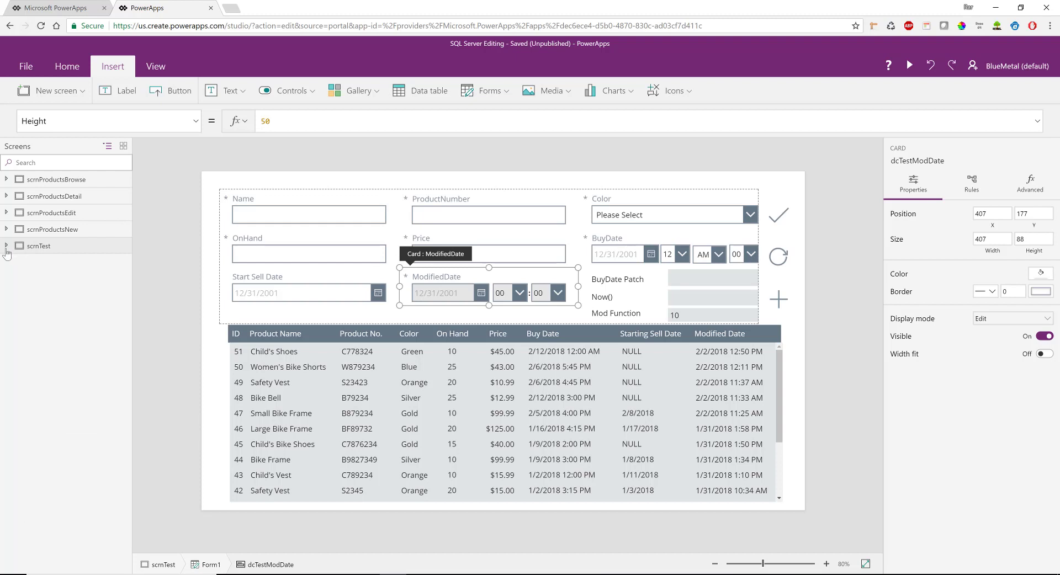
left_click(60, 92)
left_click(81, 136)
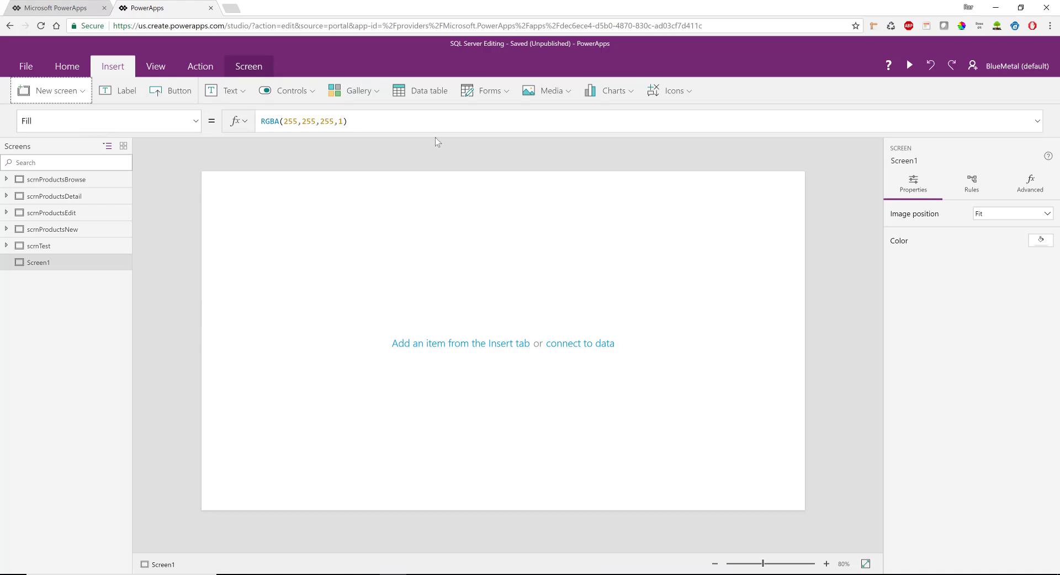
- Insert a vertical gallery on the blank screen and set its data source to [SalesLT].[vGetAllCategories]
left_click(356, 91)
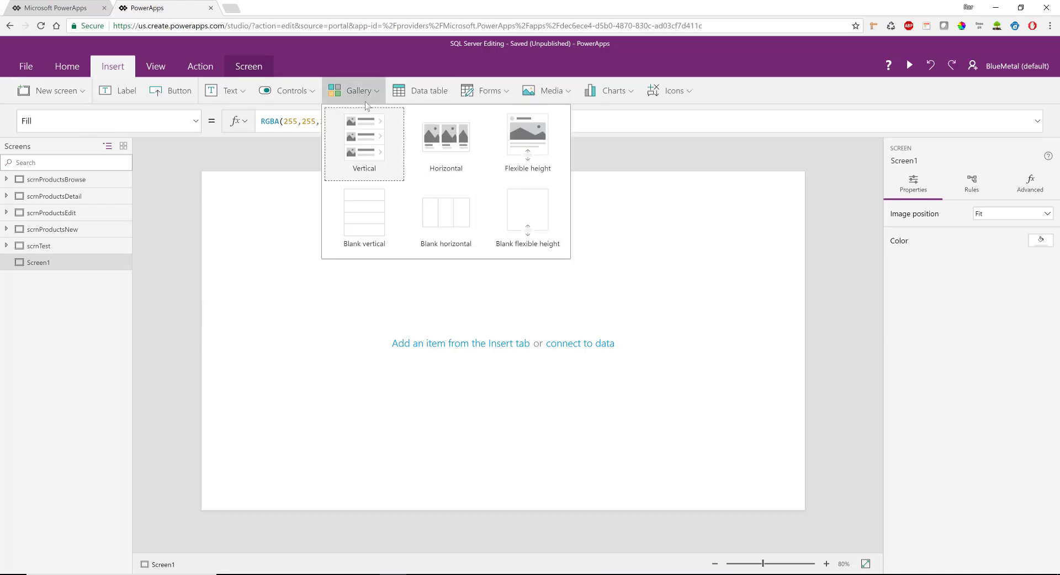
left_click(381, 169)
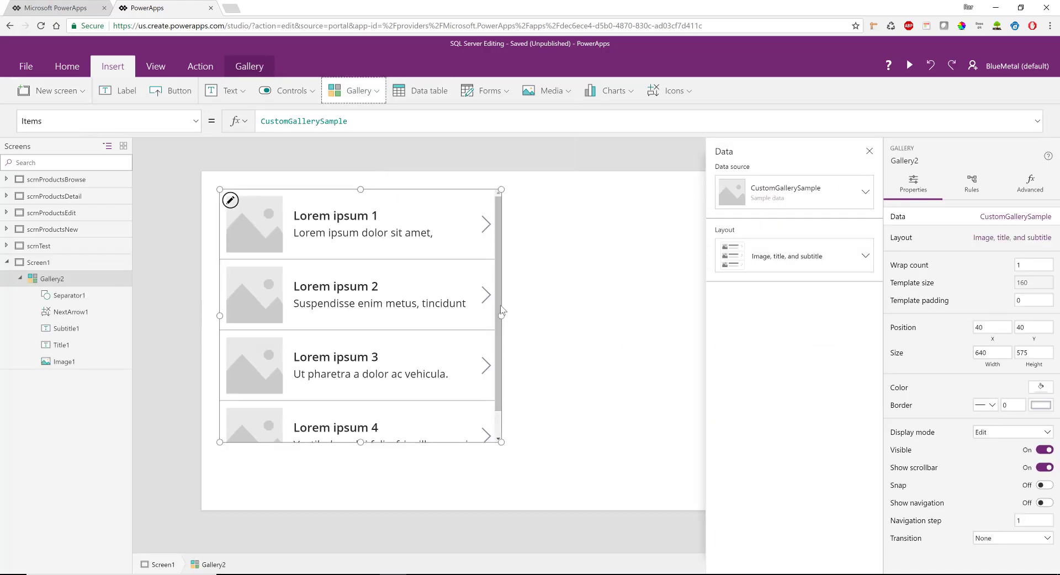
left_click(867, 209)
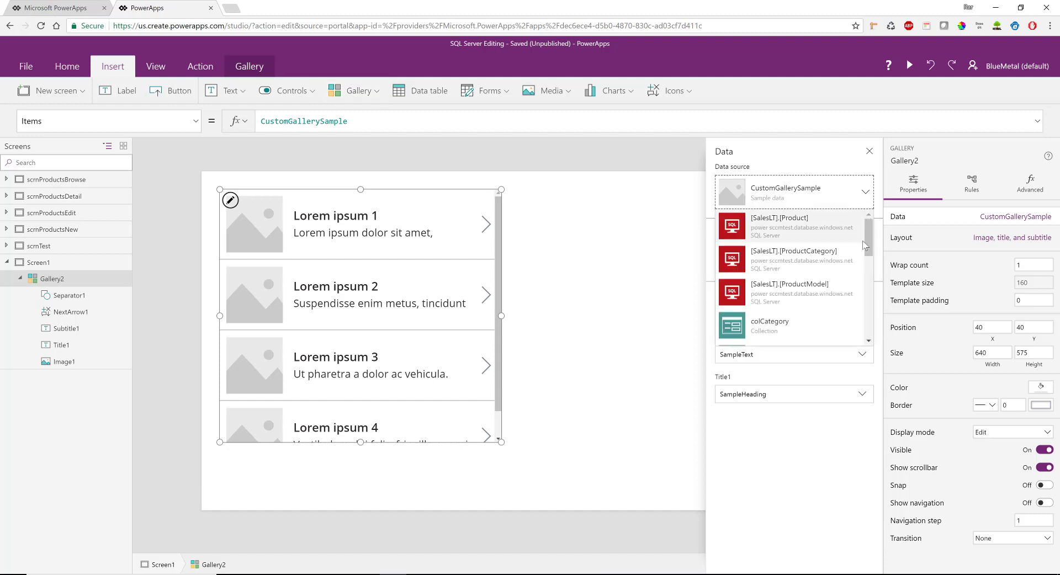
left_click_drag(867, 246, 861, 330)
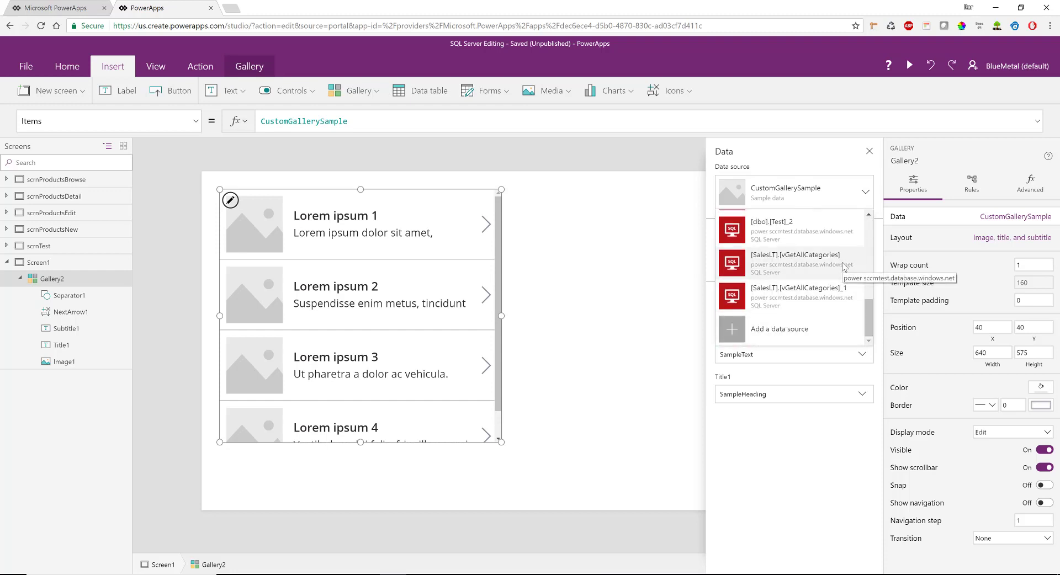
left_click(803, 264)
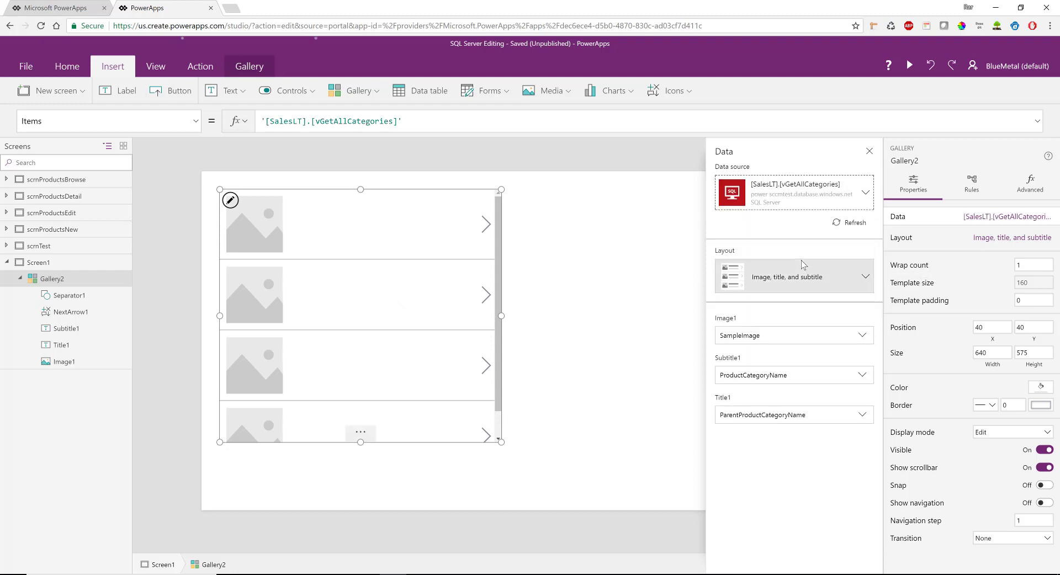